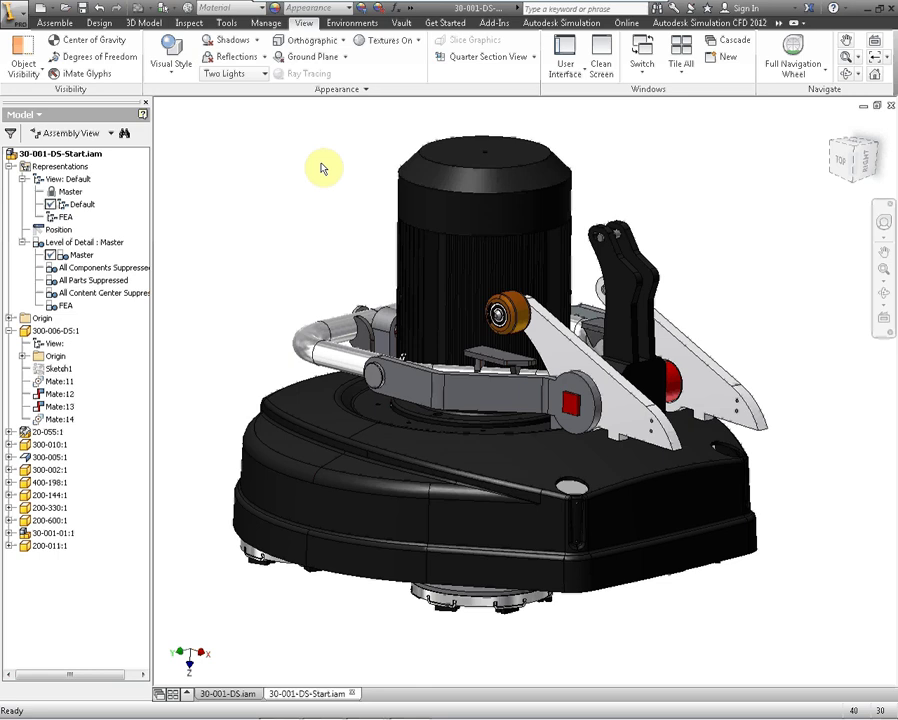
Switch to Autodesk Design Review to view the complete machine assembly 000-000.iam.
key("alt+Tab")
key("alt+Tab")
key("alt+Tab")
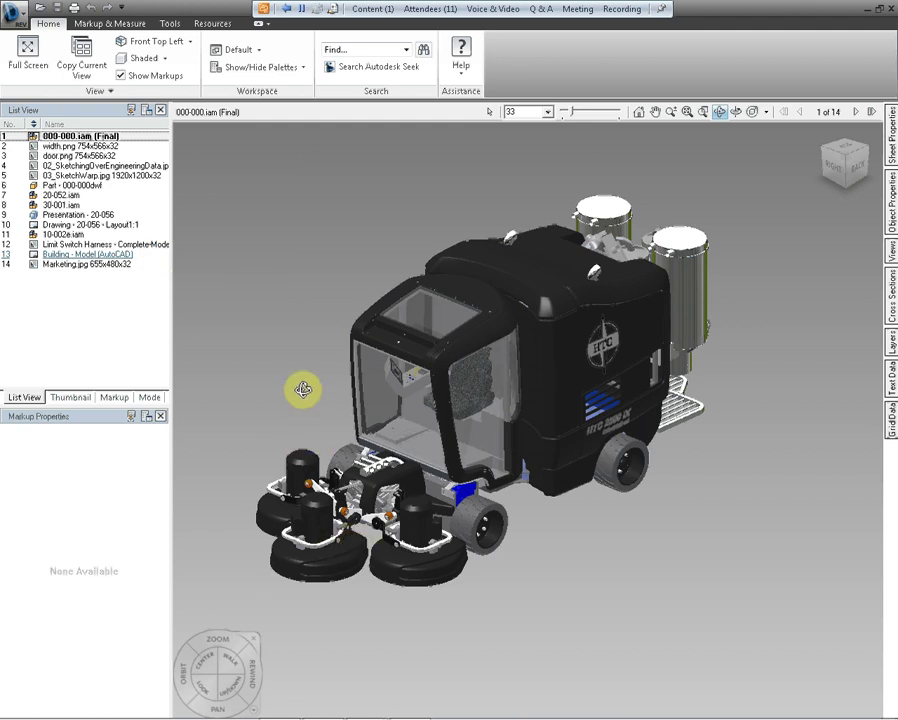
Switch back to Autodesk Inventor with the assembly 30-001-DS-Start.iam.
key("alt+Tab")
key("alt+Tab")
key("alt+Tab")
key("alt+Tab")
key("alt+Tab")
key("alt+shift+Tab")
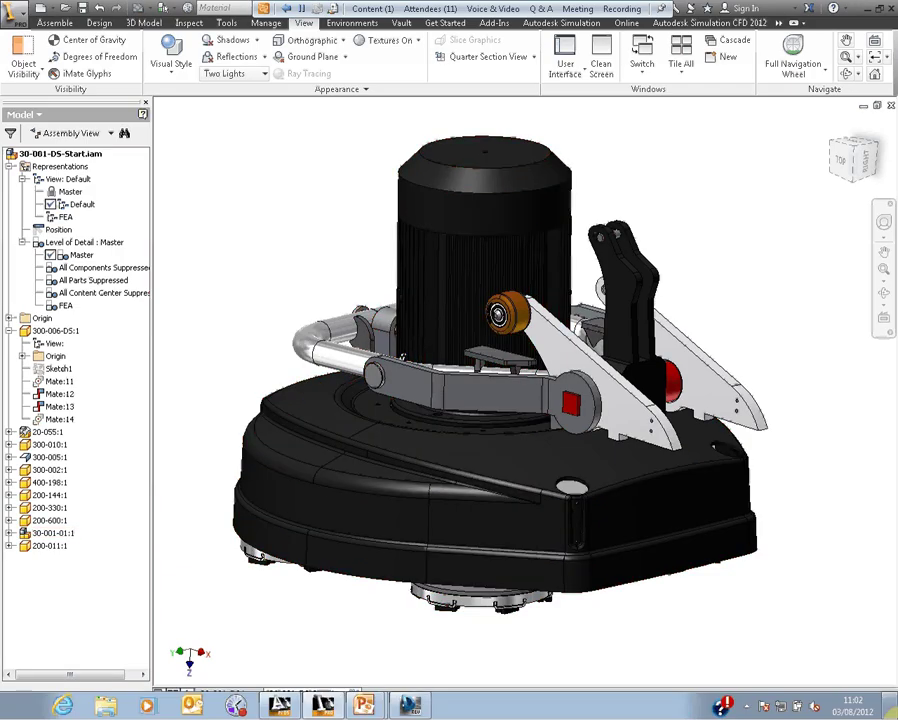
Try moving the black arm 200-600:1 to test how the linkage moves under its assembly constraints.
middle_click_drag(323, 274, 340, 242)
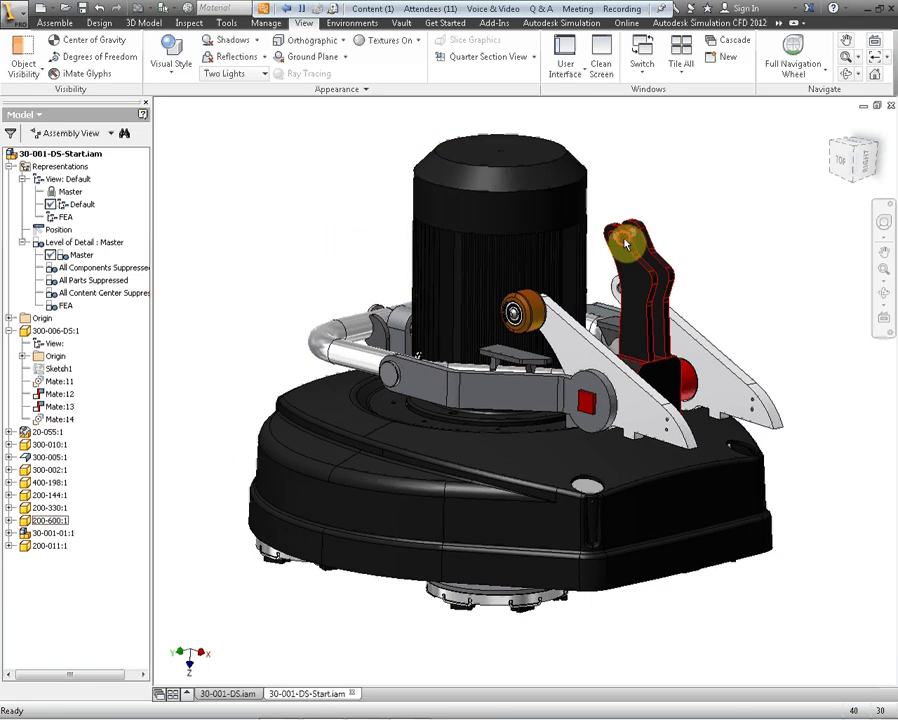
left_click_drag(644, 302, 611, 243)
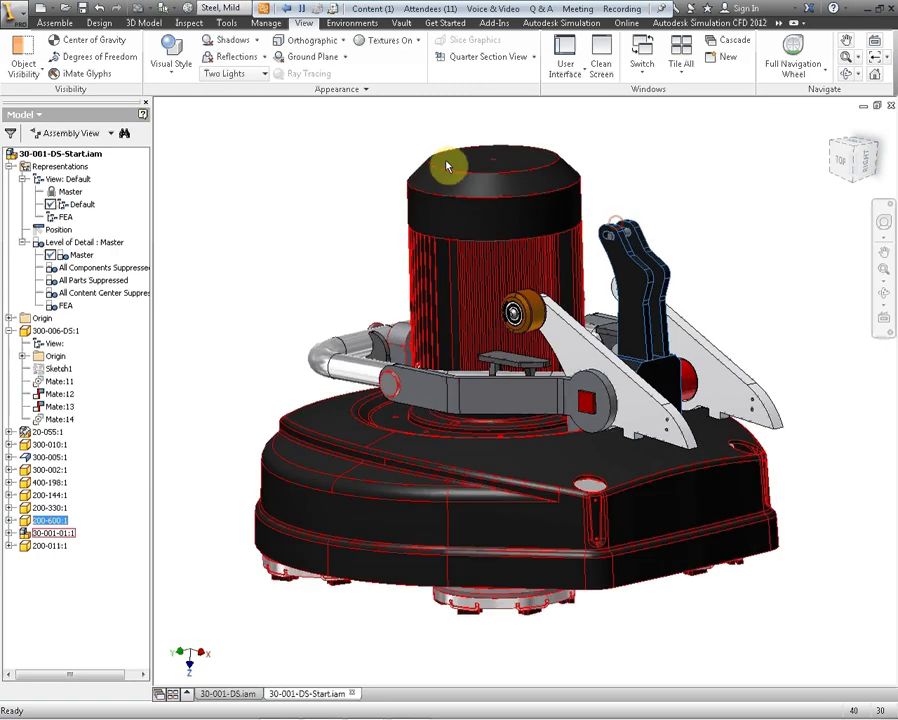
left_click(266, 192)
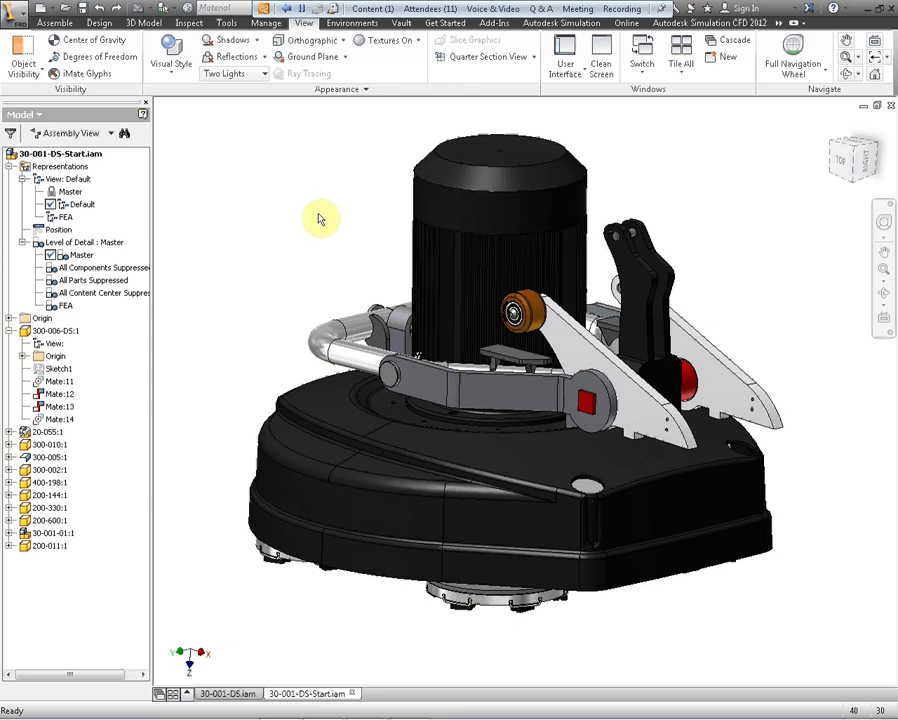
Enter the Dynamic Simulation environment for the assembly and reposition the Simulation Player.
left_click(345, 24)
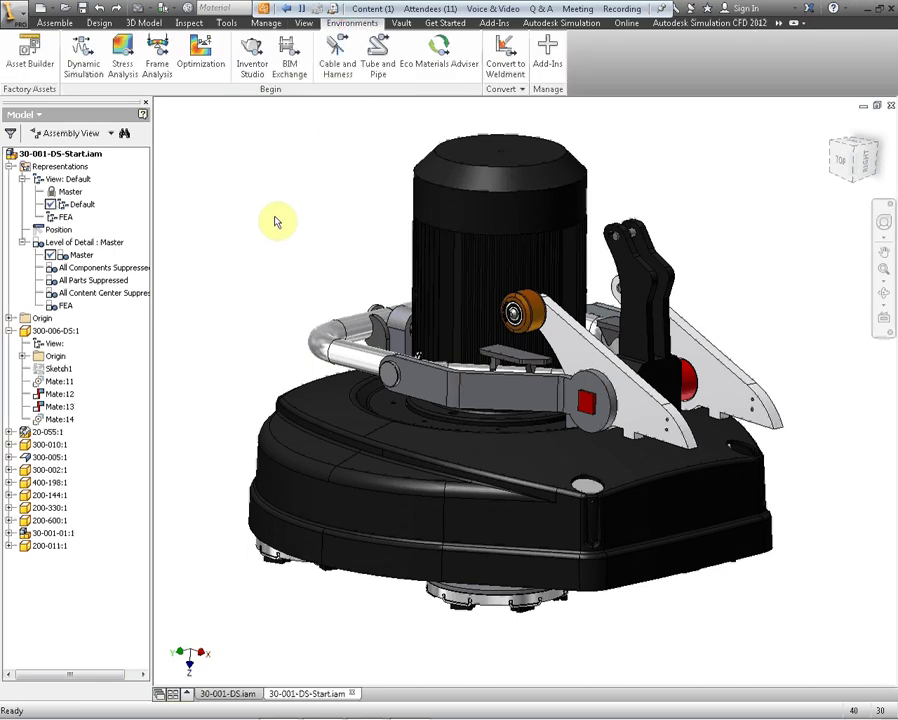
left_click(84, 64)
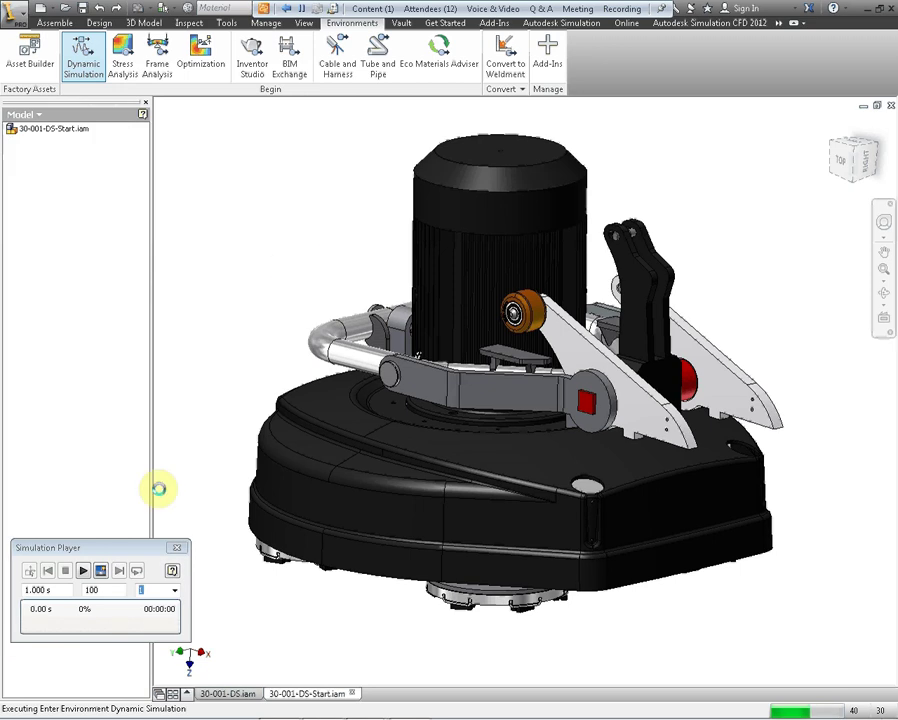
key("F2")
left_click_drag(228, 357, 256, 277)
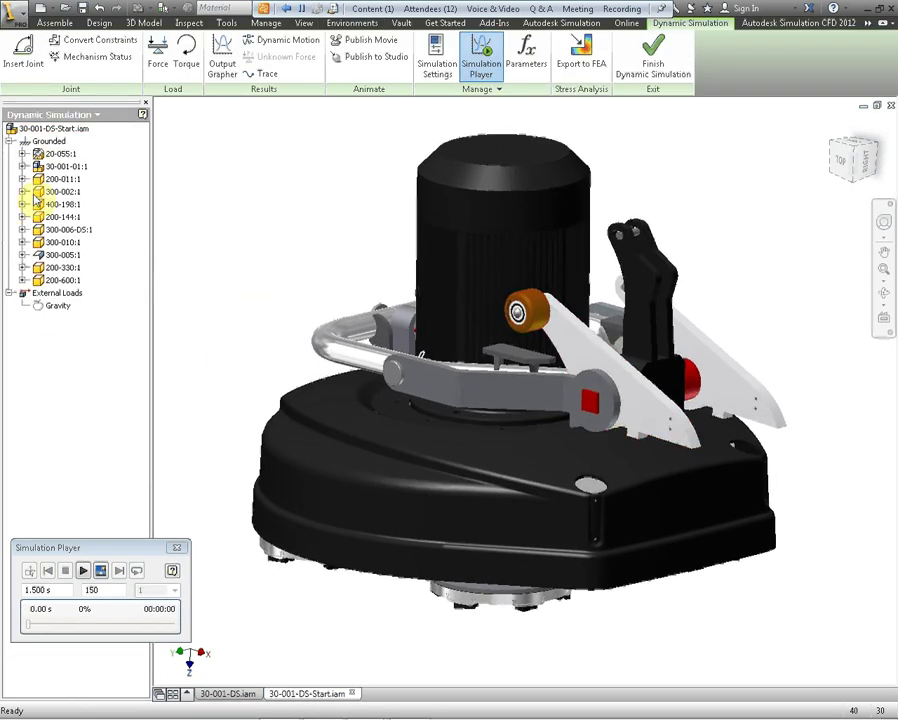
left_click_drag(93, 549, 96, 565)
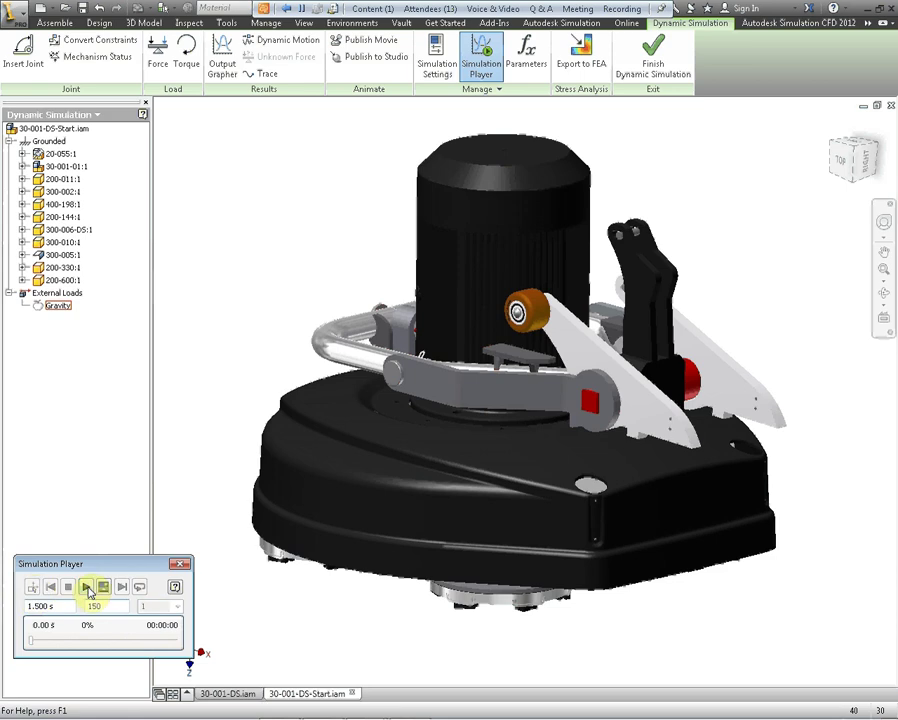
left_click(87, 590)
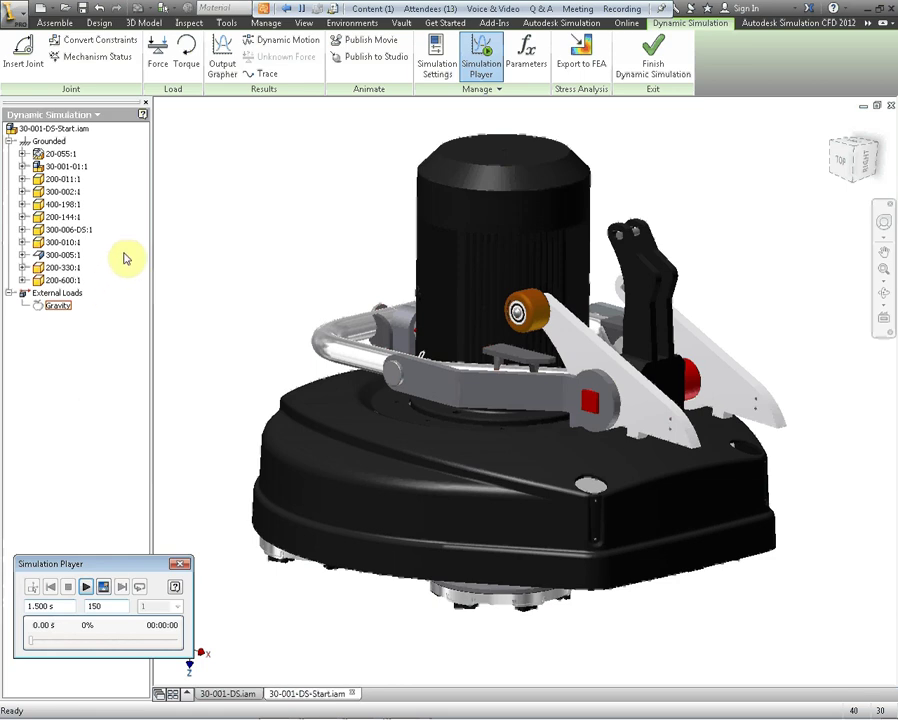
Examine the components in the Grounded group, including 20-055:1 and 30-001-01:1, by highlighting them in the model.
left_click(48, 141)
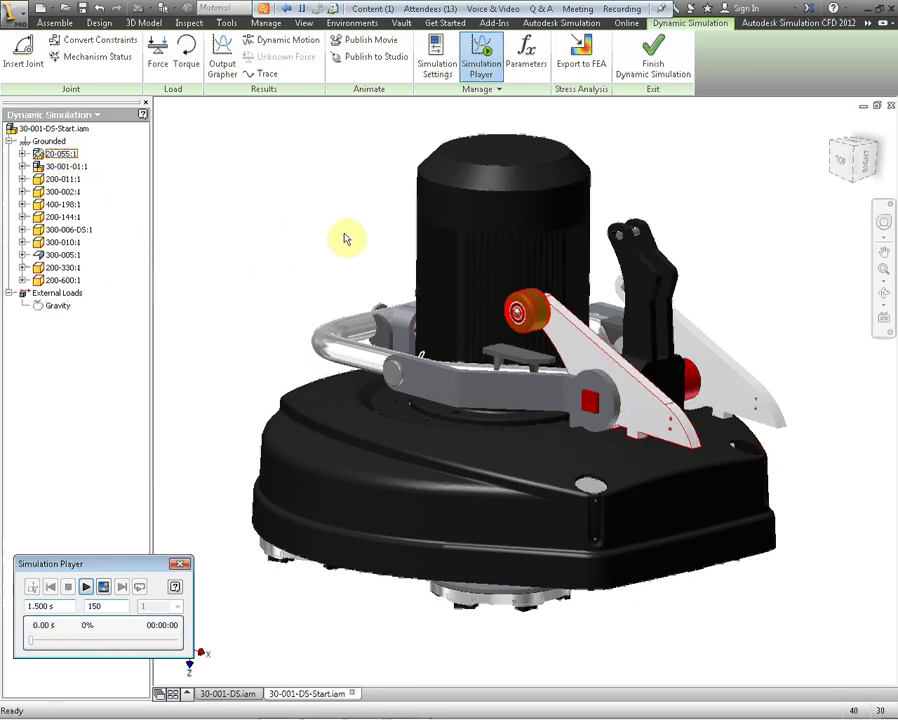
left_click(58, 166)
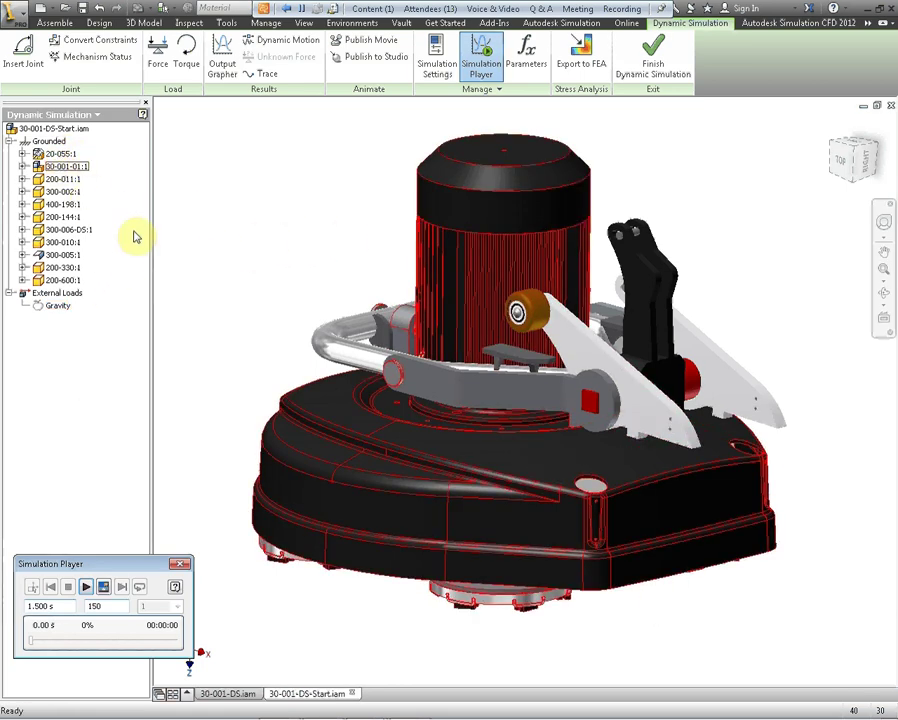
left_click(218, 233)
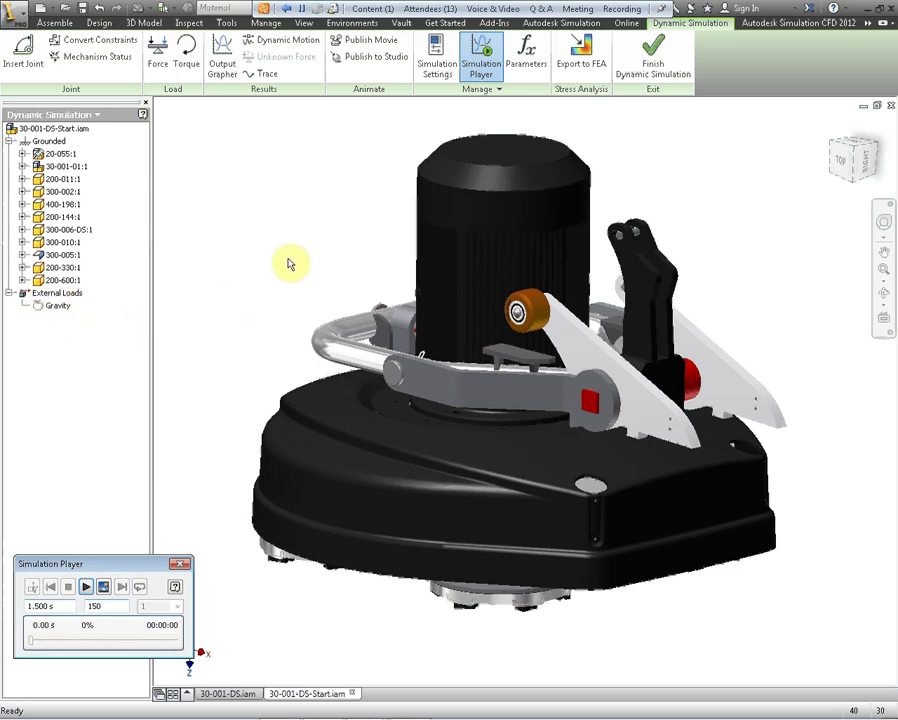
Turn on automatic conversion of constraints to standard joints and color the mobile groups in the simulation settings.
middle_click_drag(296, 258, 290, 253)
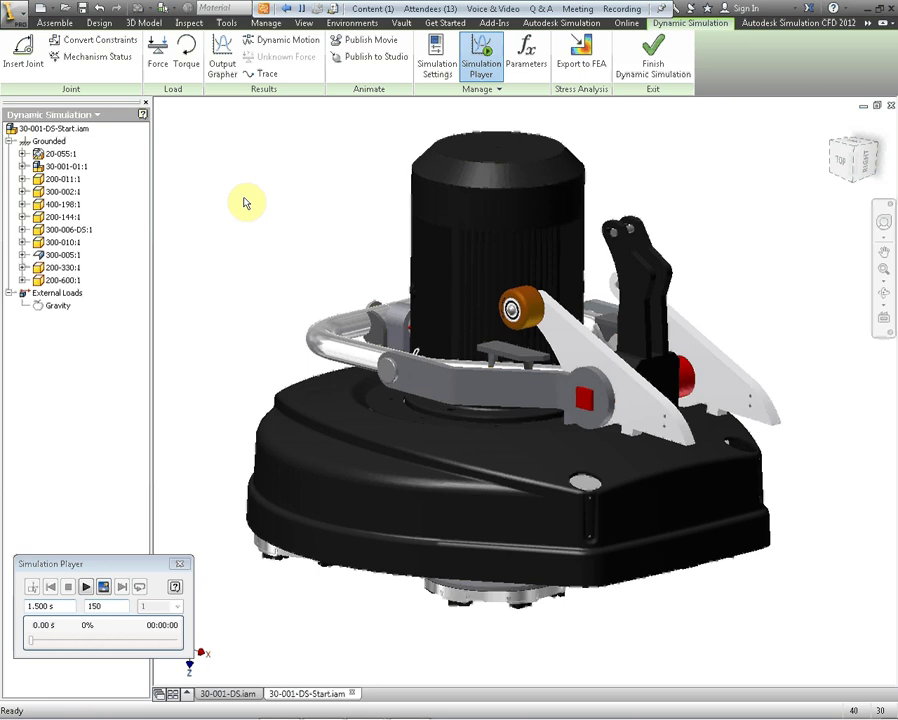
left_click(436, 52)
left_click_drag(278, 86, 256, 100)
left_click(174, 122)
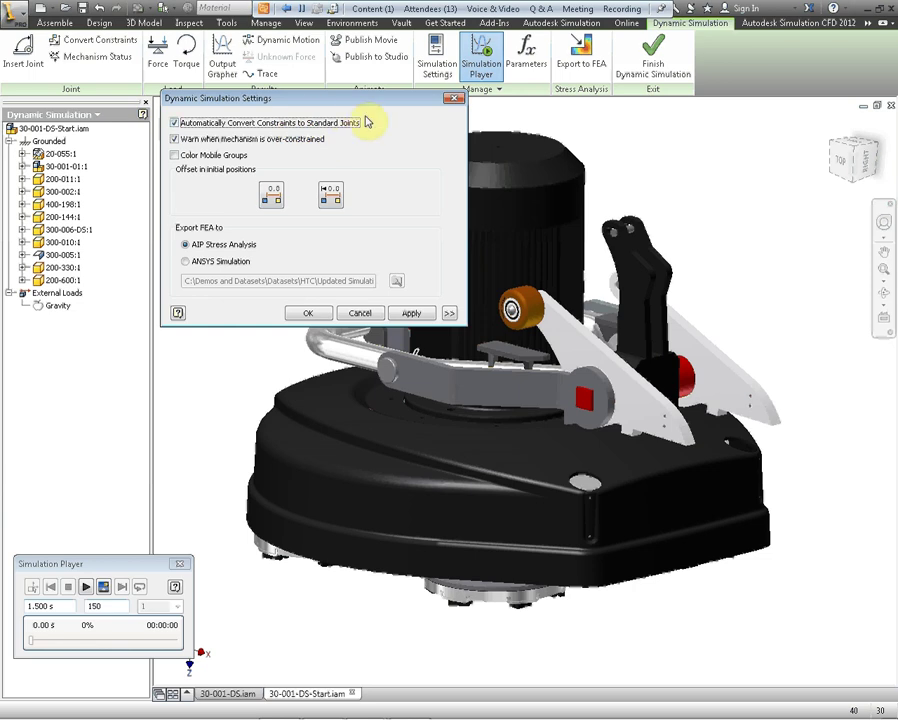
left_click(175, 158)
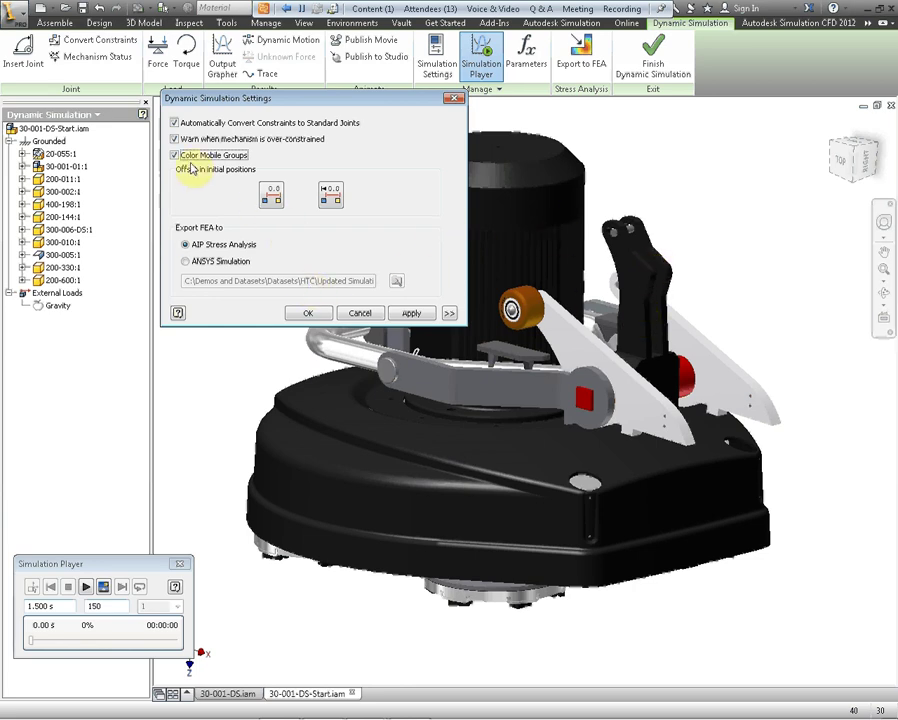
left_click(307, 315)
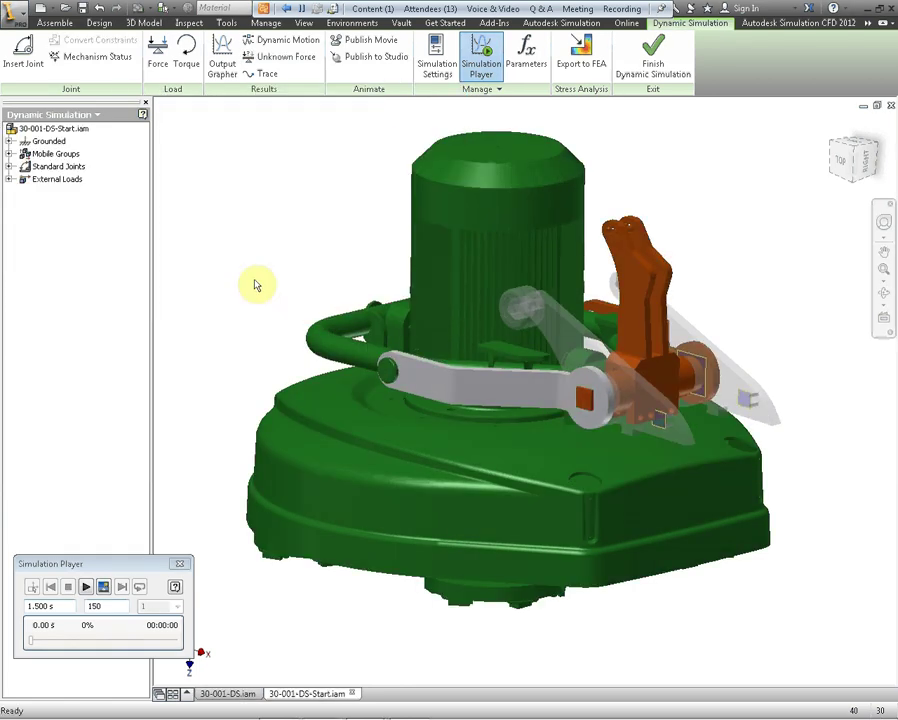
Expand the Grounded, Mobile Groups and Standard Joints groups to examine the converted mechanism.
left_click(9, 141)
left_click(9, 179)
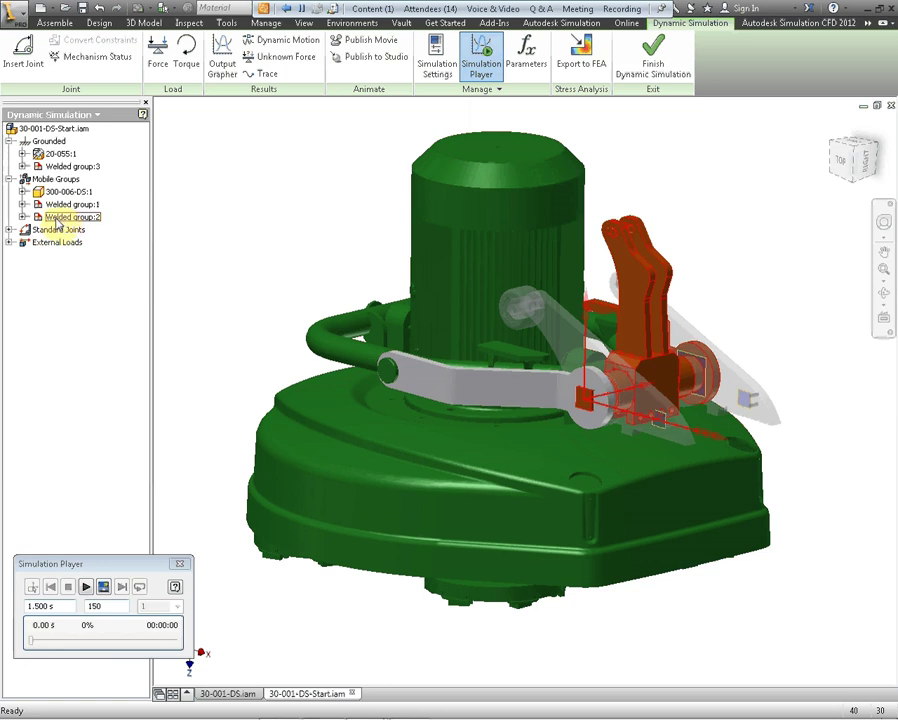
left_click(10, 230)
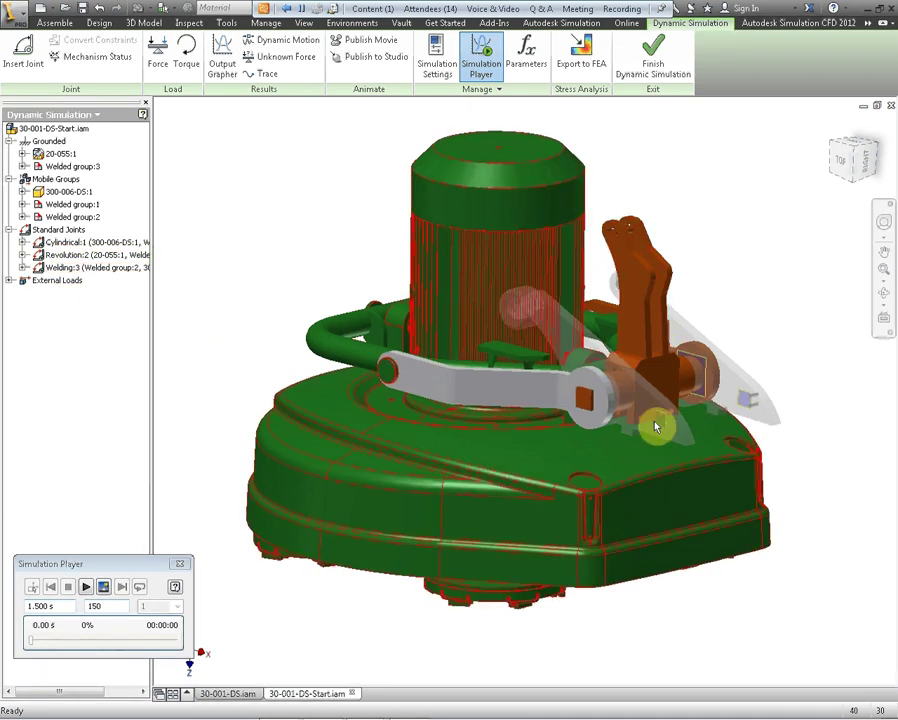
Try moving the orange arm to test the motion allowed by the converted joints.
left_click(620, 240)
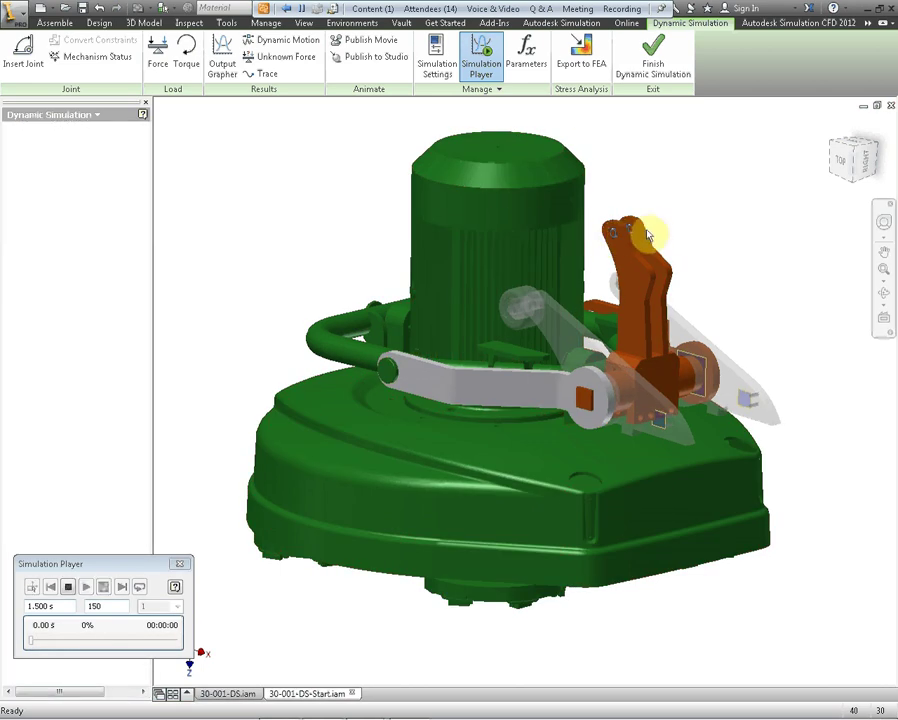
left_click_drag(658, 233, 701, 210)
key("Escape")
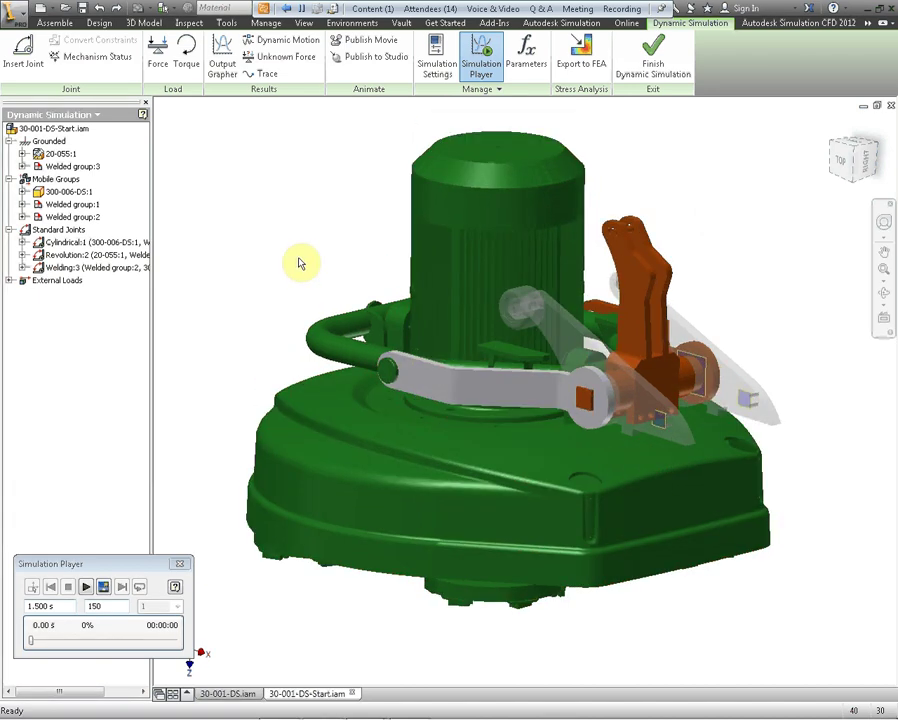
Highlight Welded group:2 in the model to examine which parts it contains.
key("F2")
left_click_drag(238, 296, 247, 294)
left_click(72, 216)
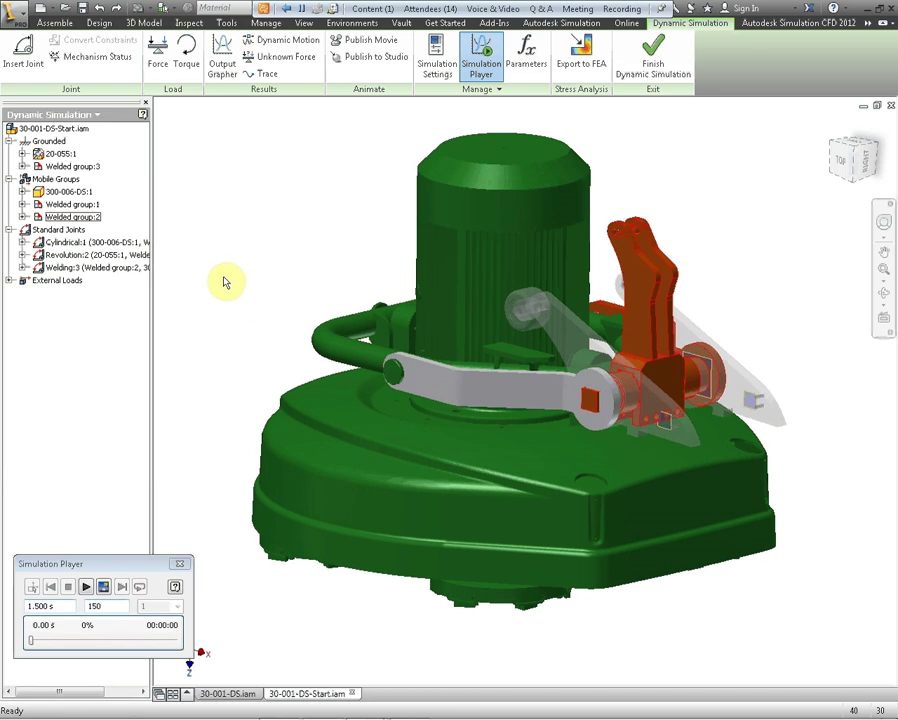
Activate the Gravity external load, acting downward with a value of 9810 mm/s^2.
left_click(8, 280)
left_click(46, 294)
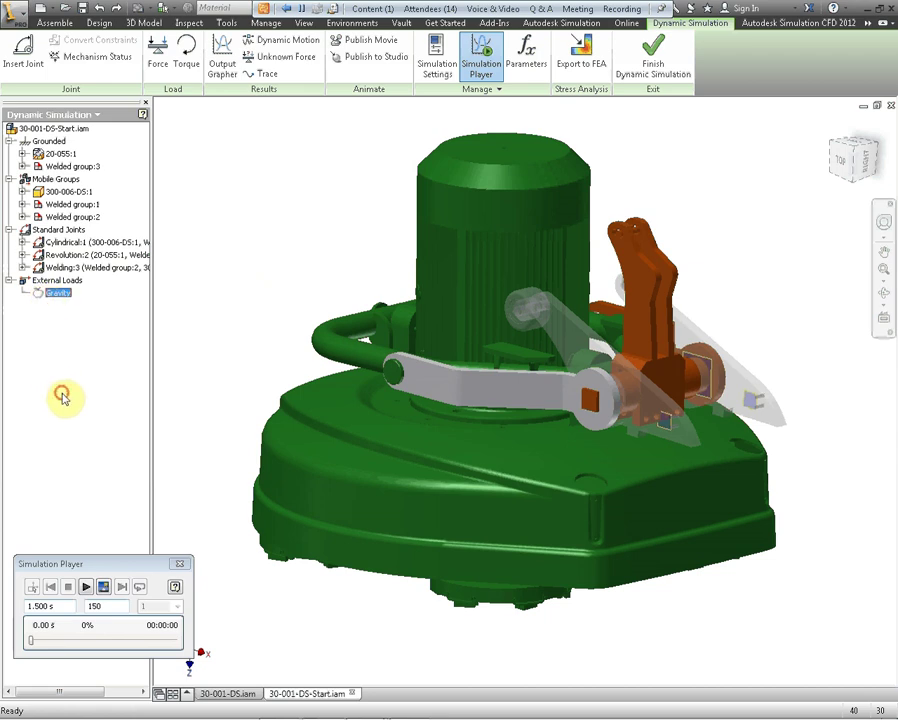
double_click(57, 293)
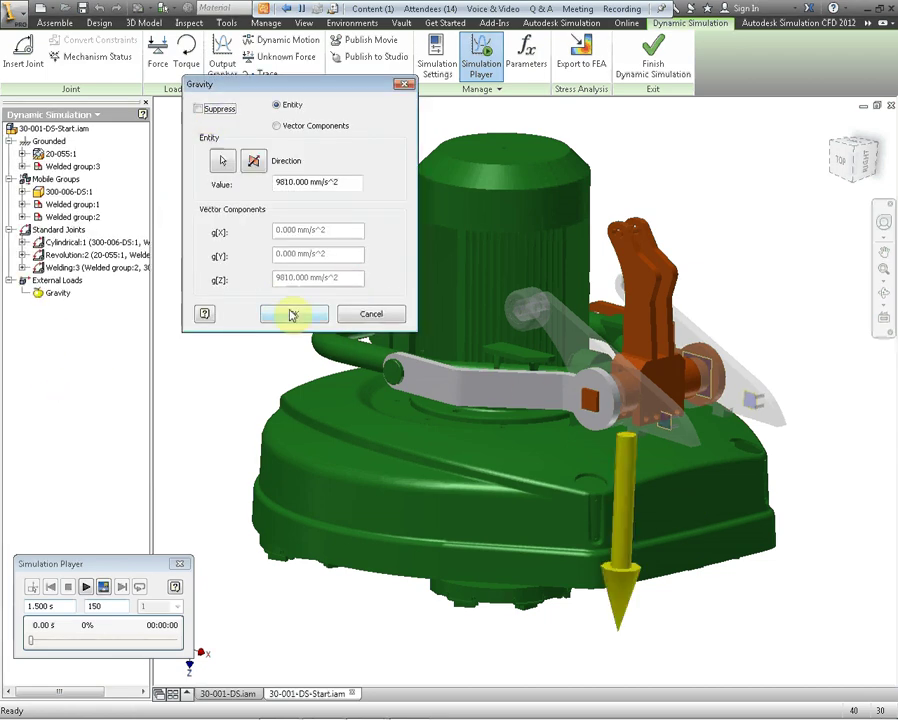
left_click(290, 316)
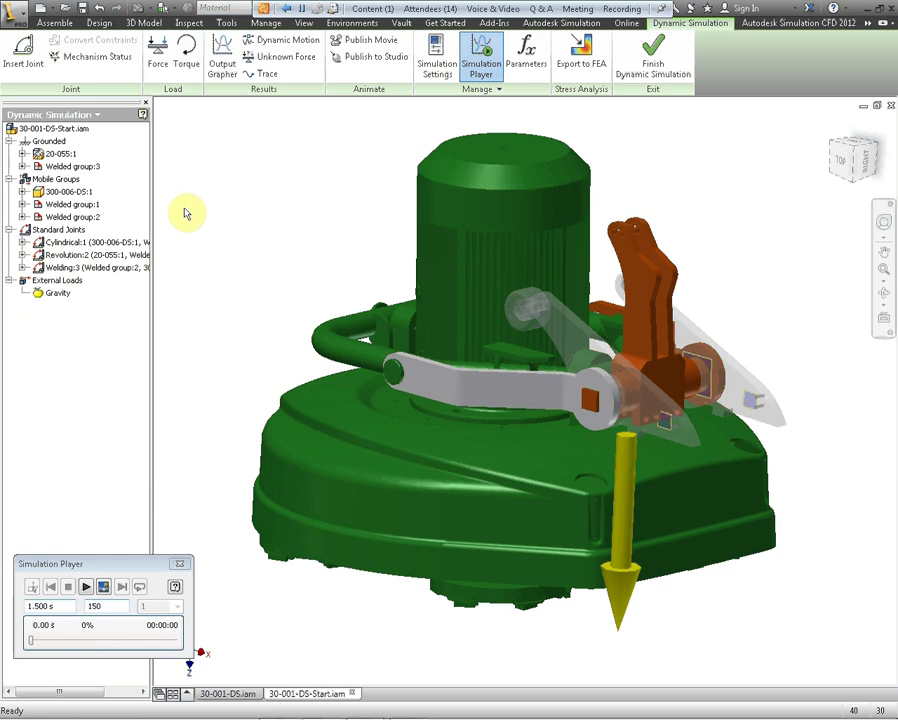
Override the mass properties of Welded group:1 manually and set its mass to 80 kg.
left_click(60, 207)
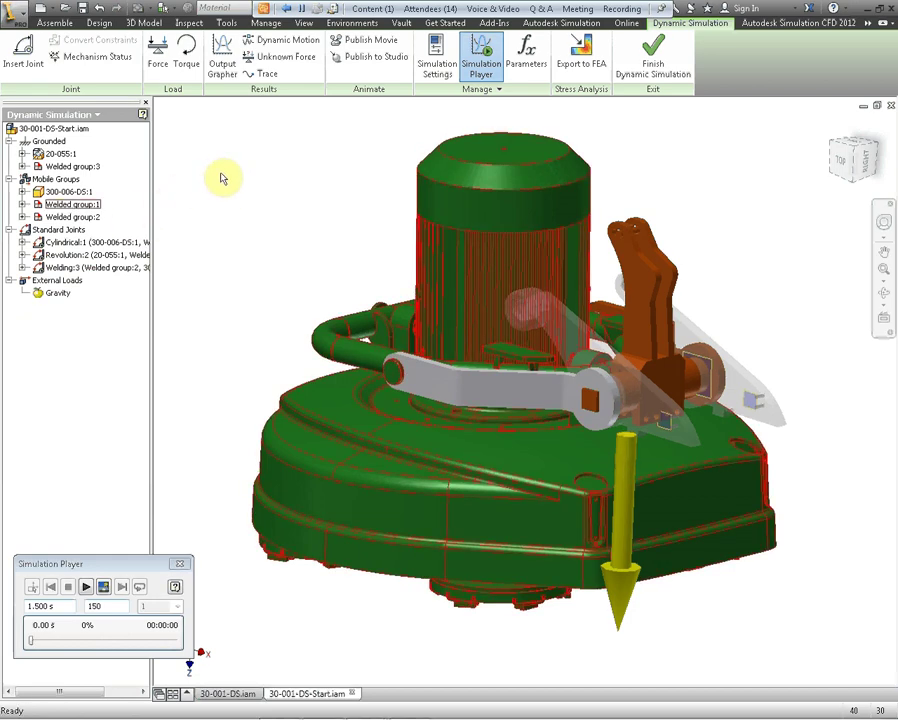
left_click(221, 177)
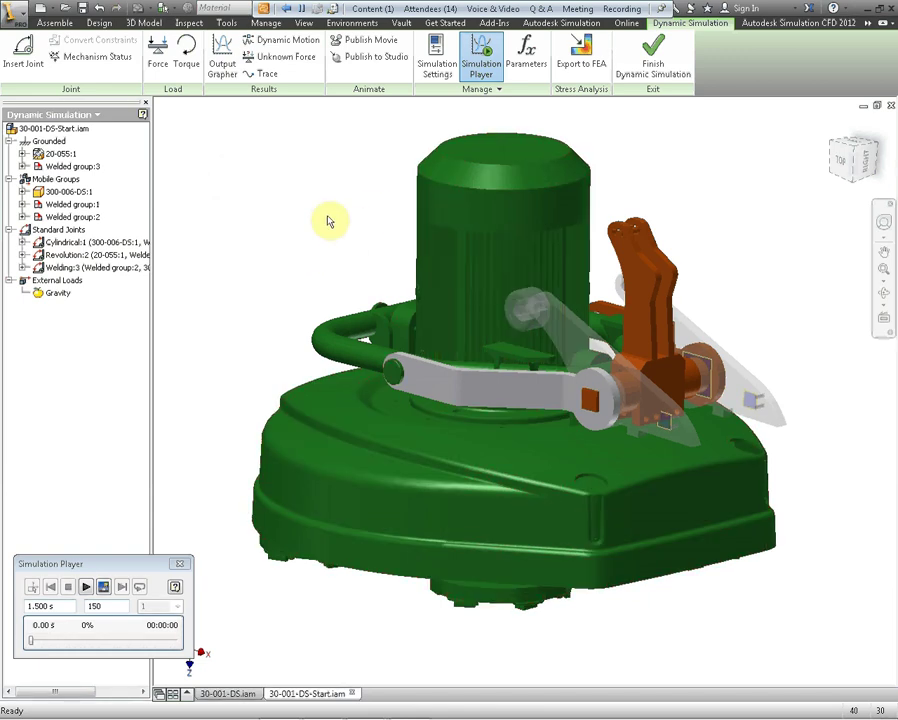
left_click(68, 204)
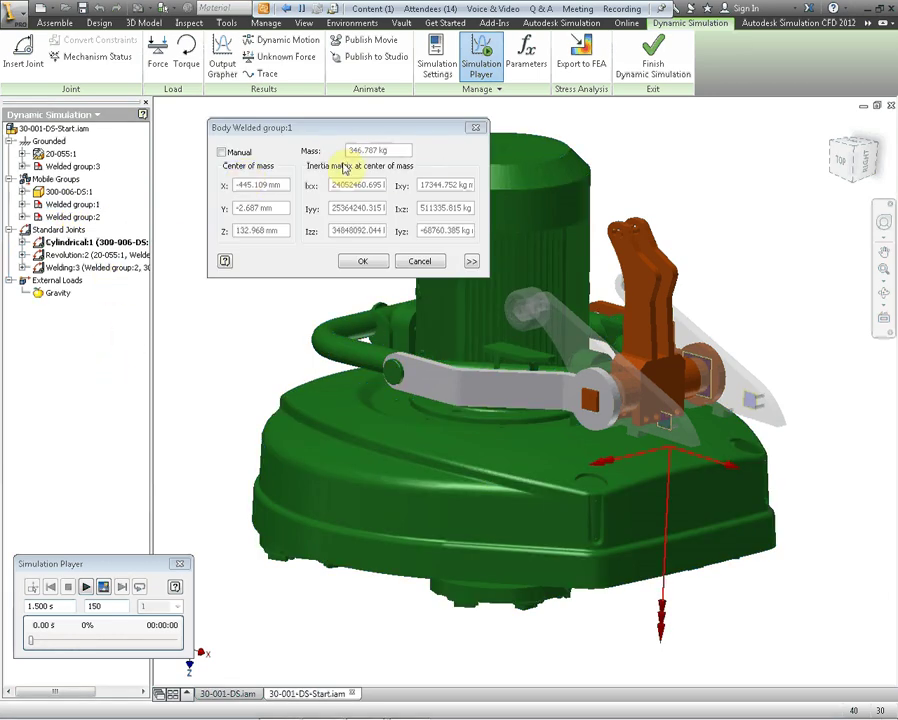
left_click(222, 153)
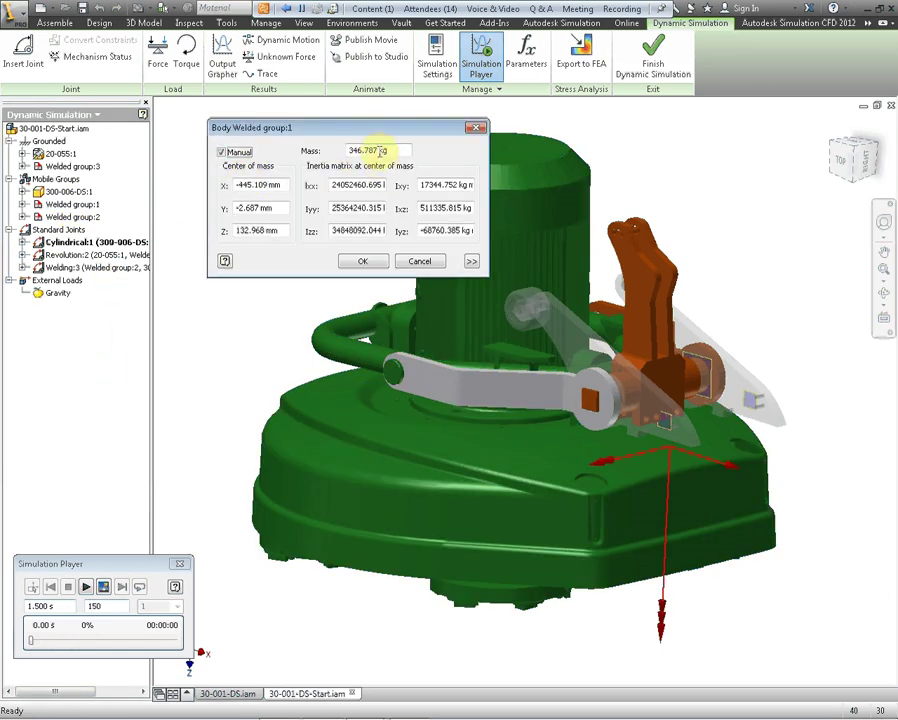
left_click_drag(410, 151, 332, 152)
type("80")
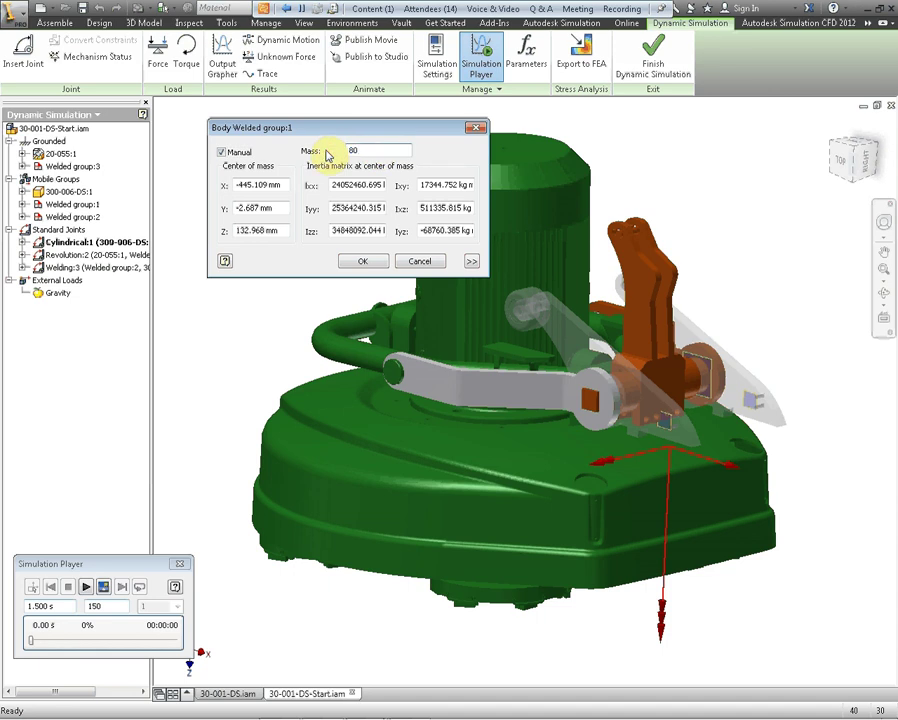
left_click_drag(322, 131, 230, 90)
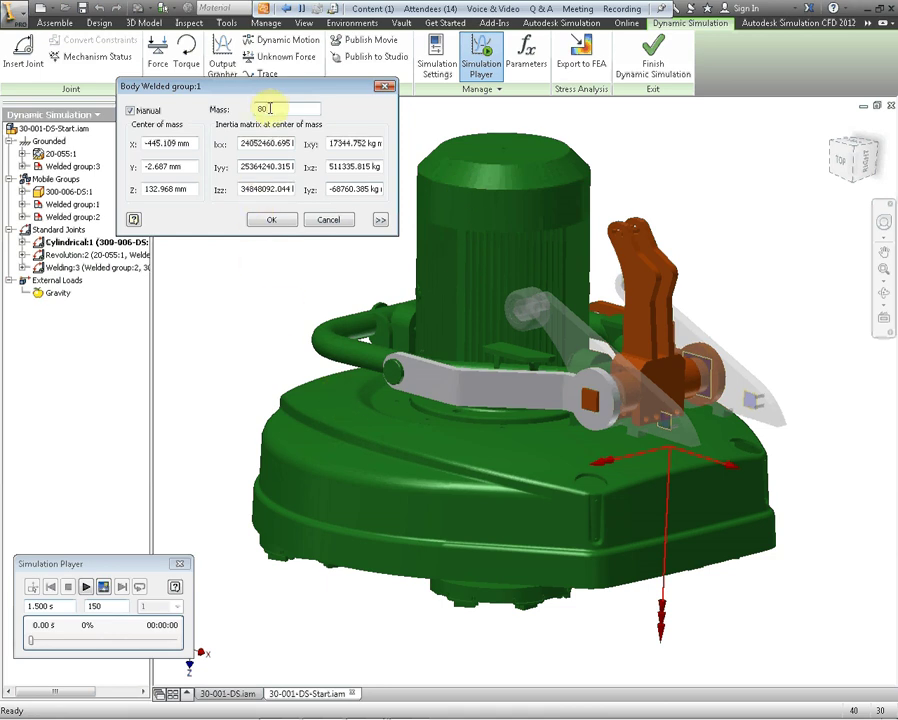
left_click(273, 222)
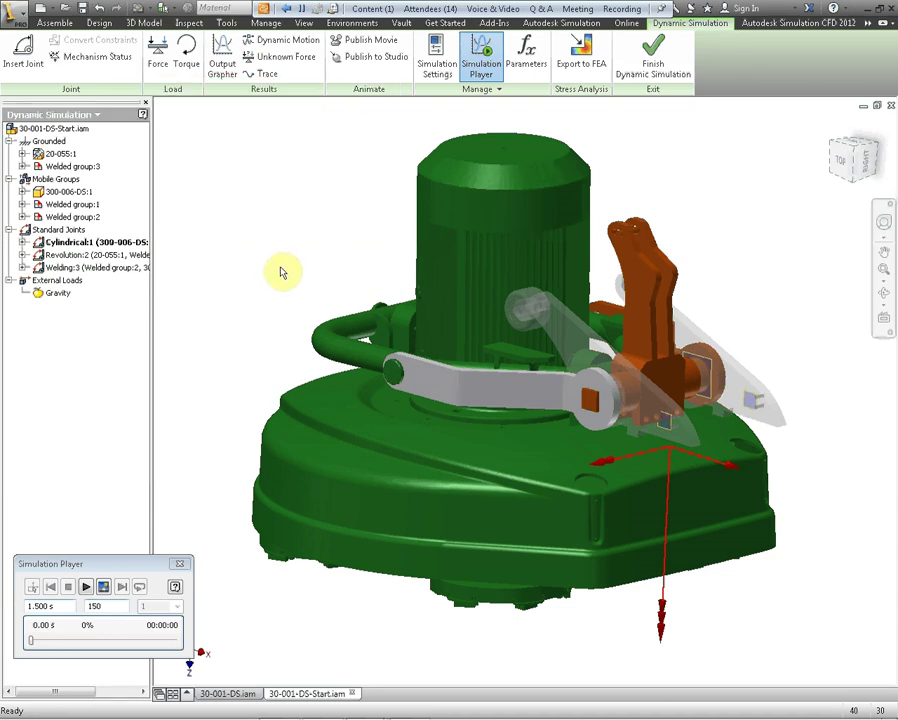
Run the 1.5 s dynamic simulation under gravity and return the model to construction mode.
middle_click_drag(280, 266, 268, 260)
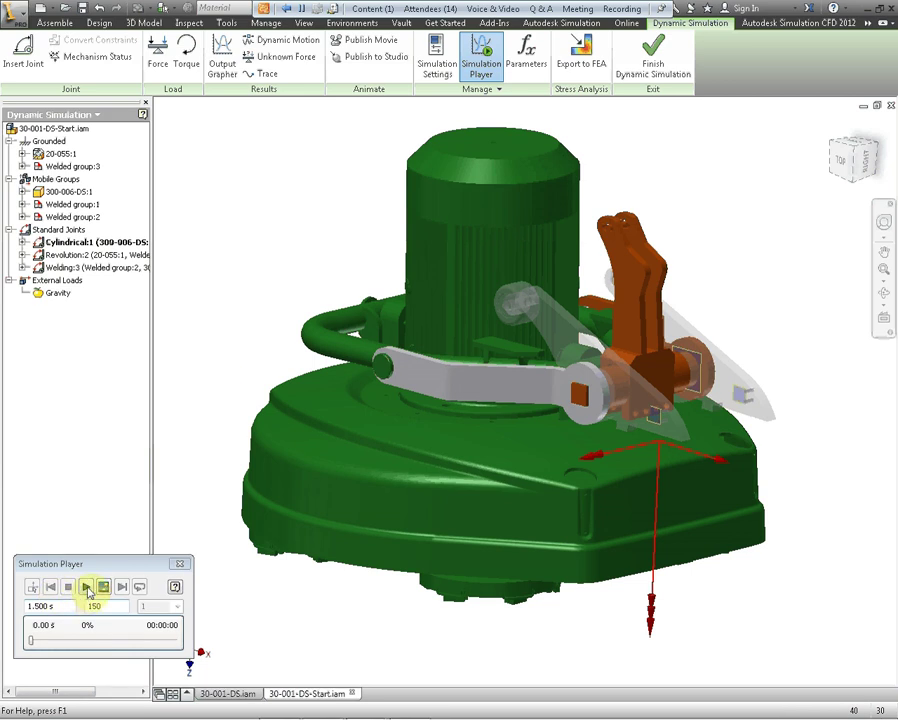
left_click(87, 588)
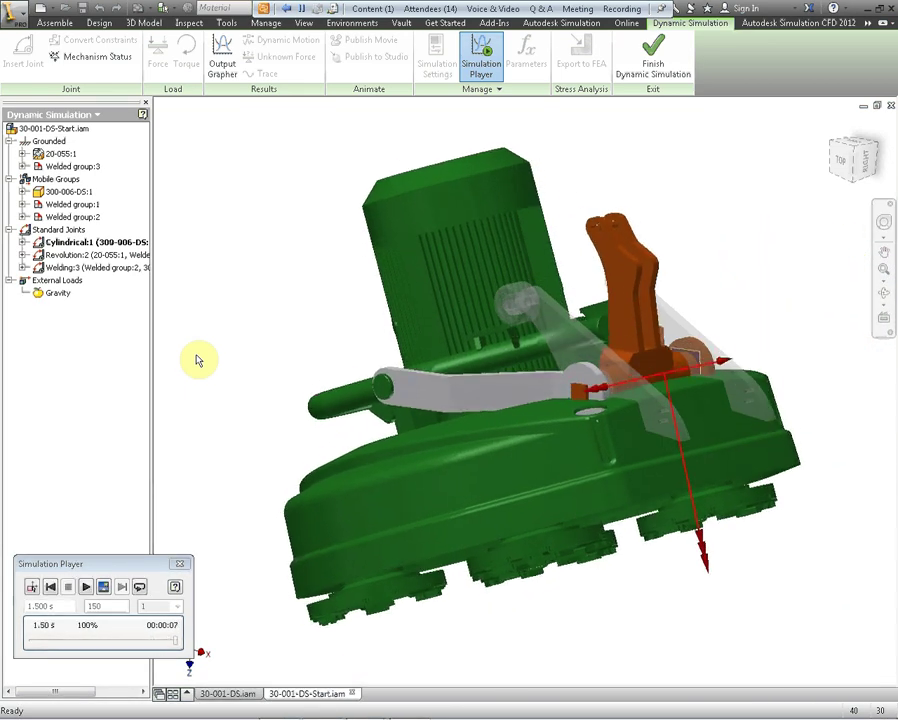
left_click_drag(60, 606, 12, 612)
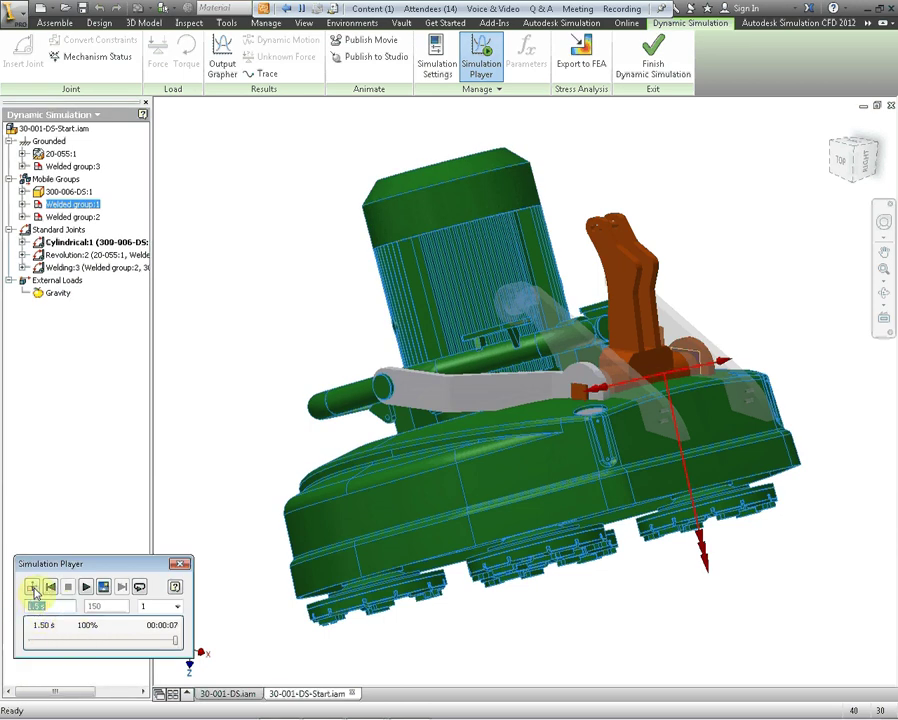
left_click(33, 588)
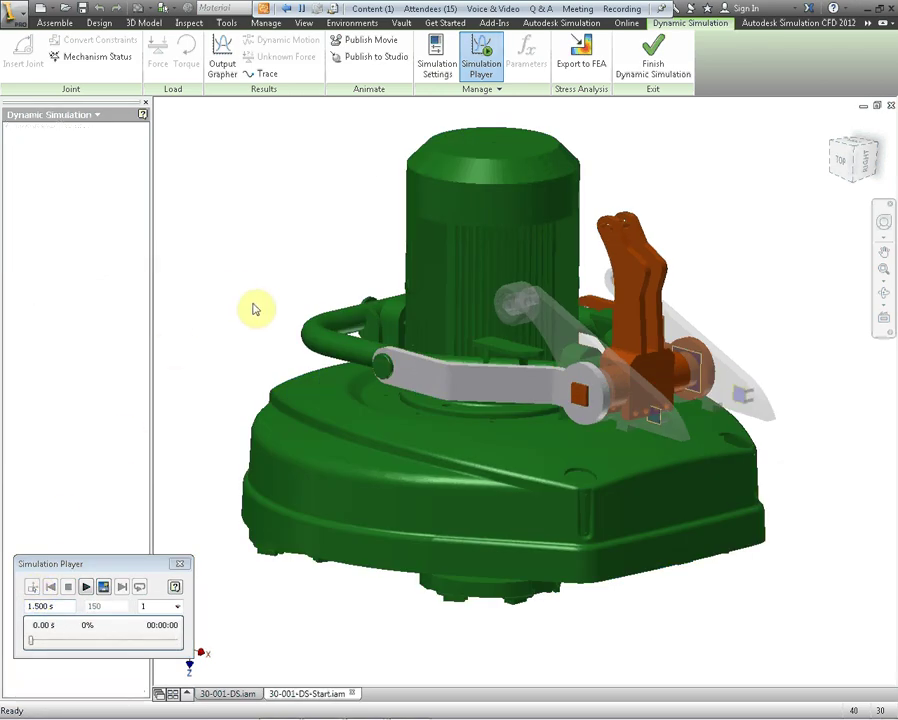
key("F2")
mouse_move(284, 306)
left_mouse_down()
mouse_move(290, 310)
mouse_move(288, 286)
mouse_move(292, 292)
left_mouse_up()
key("Escape")
key("F2")
key("Escape")
key("F2")
left_click_drag(292, 290, 268, 290)
key("Escape")
key("F2")
key("Escape")
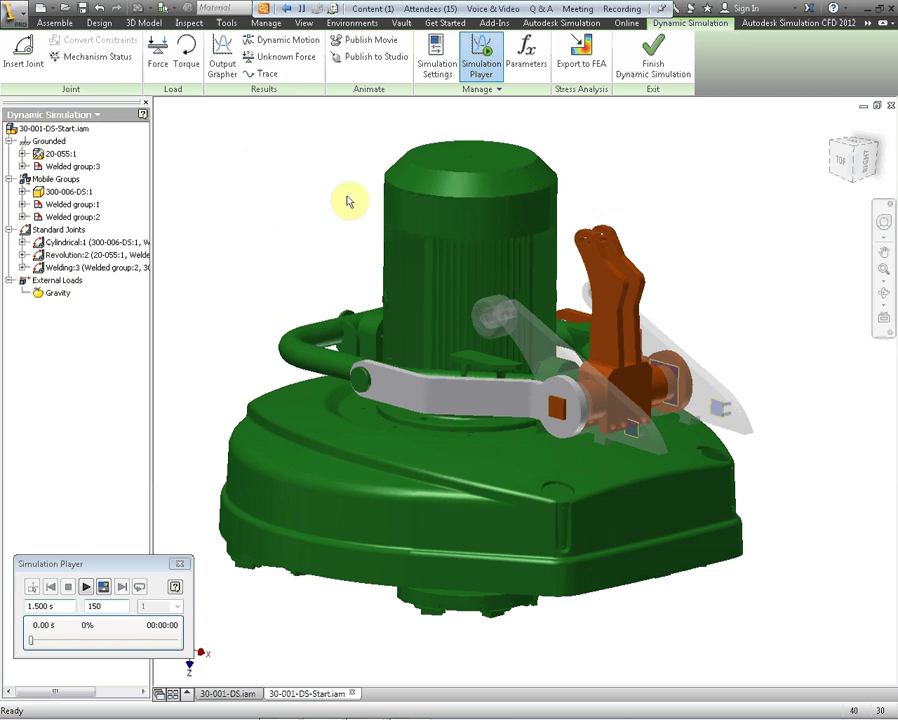
Start an unknown force at the upper hole of the orange arm, with its direction reversed to point away from the motor.
left_click(259, 58)
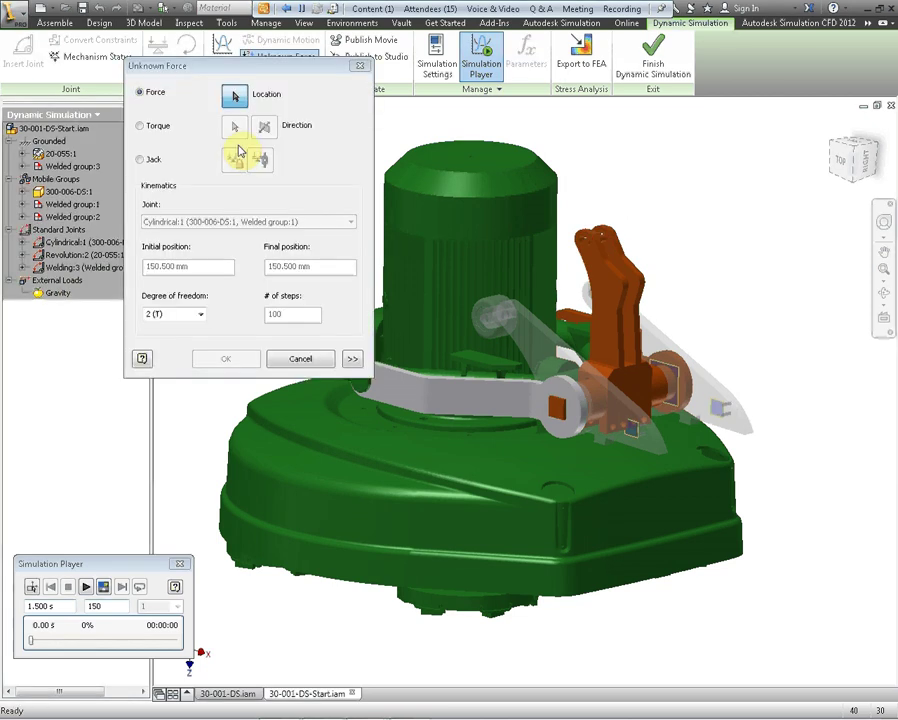
left_click(589, 250)
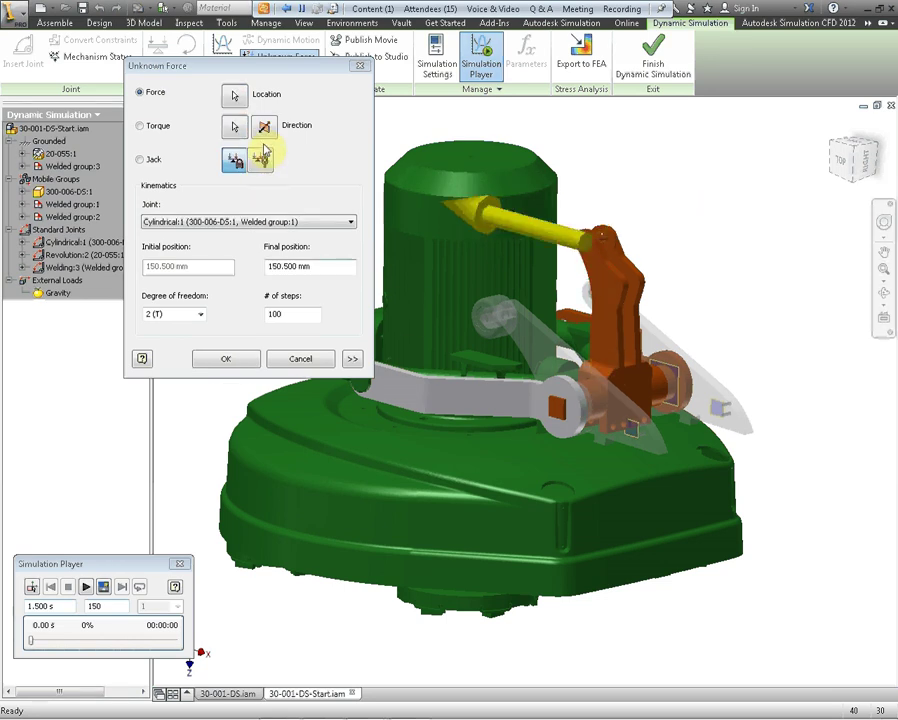
left_click(264, 126)
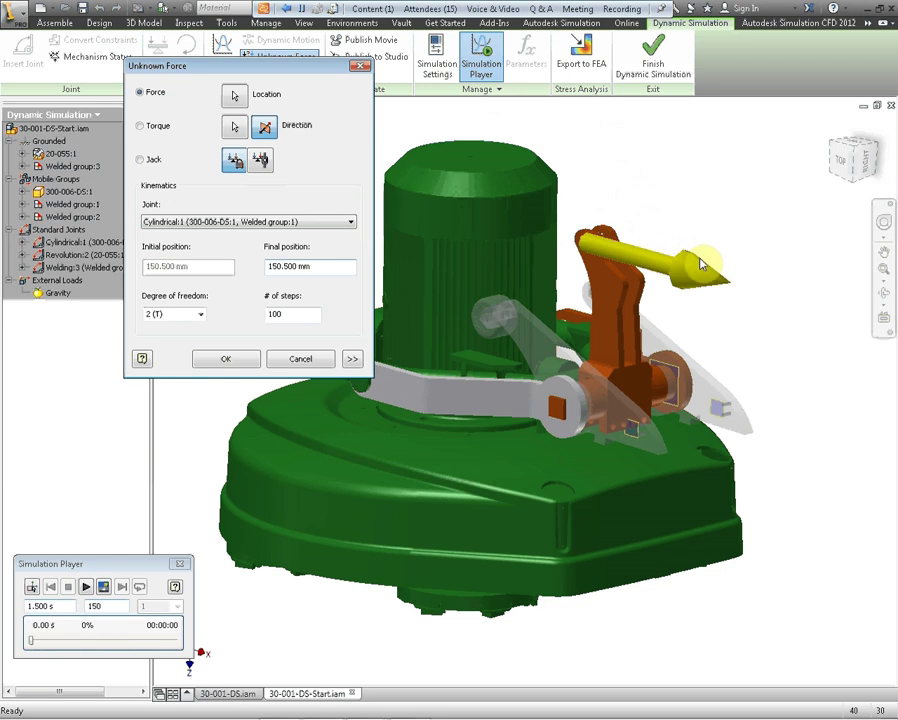
left_click(235, 163)
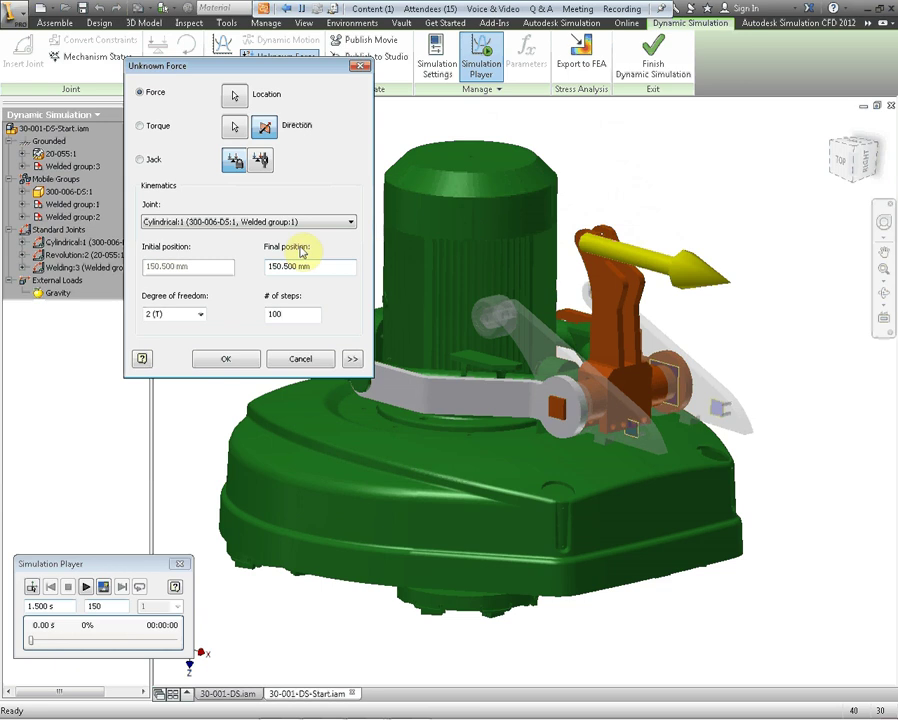
Set the unknown force's joint to Revolution:2 with a final position of -11 deg and try to calculate it.
left_click(230, 222)
left_click(250, 243)
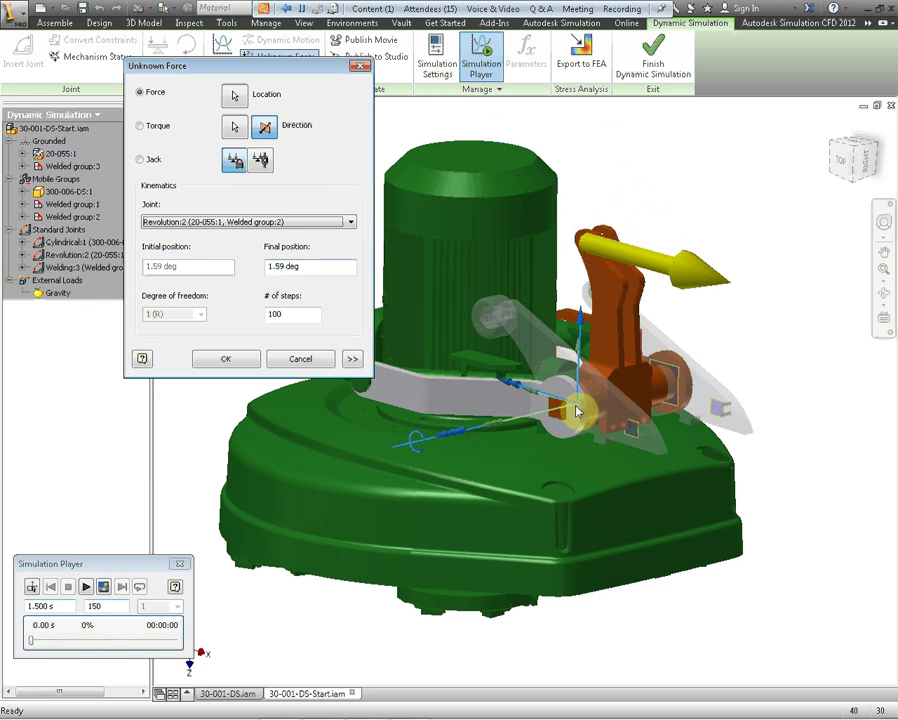
left_click(284, 266)
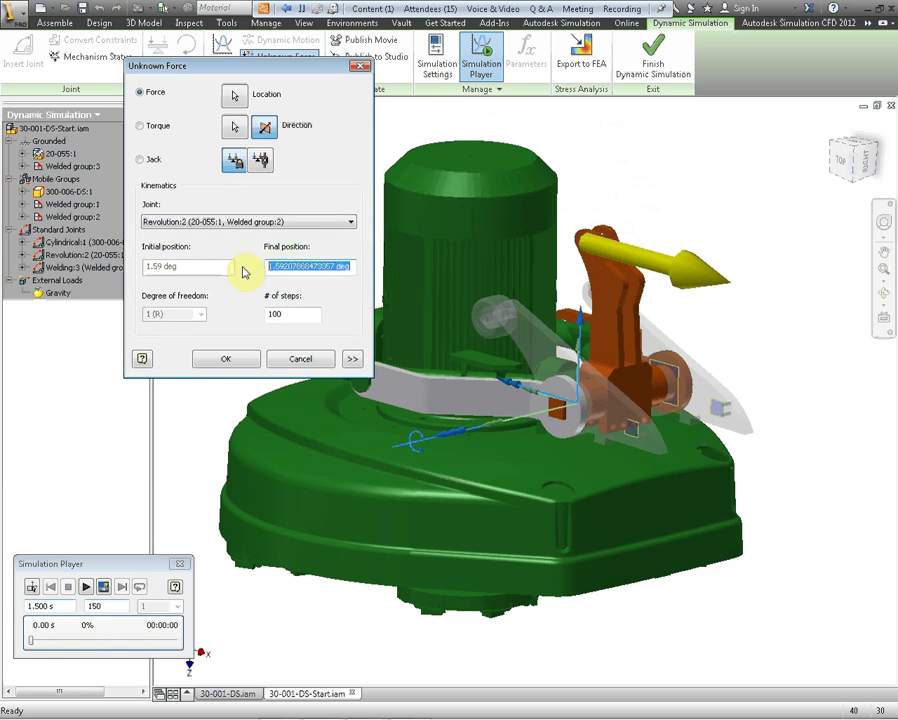
type("-11")
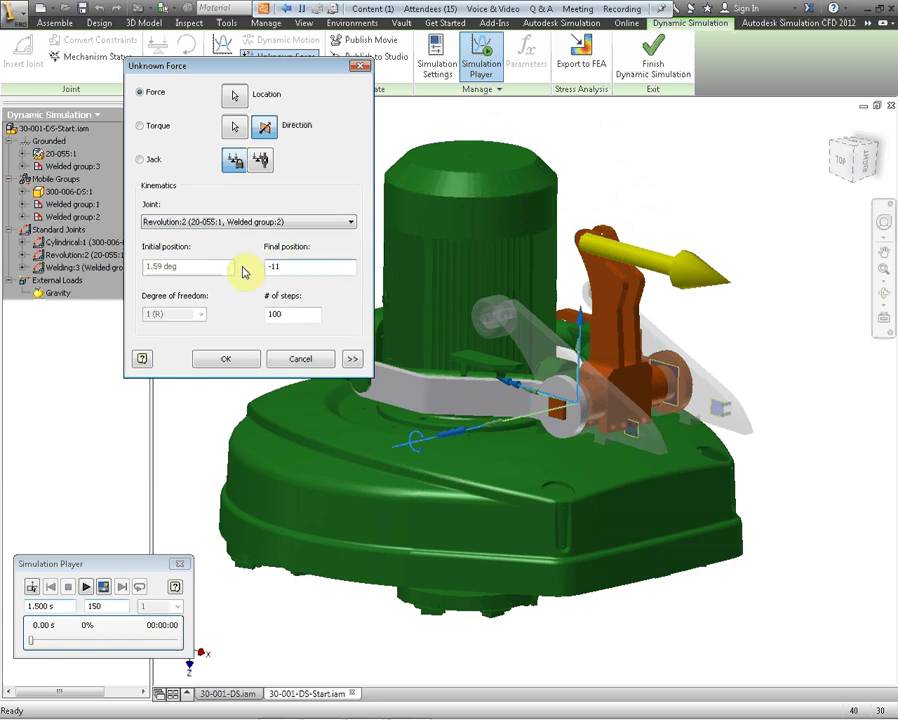
left_click(222, 359)
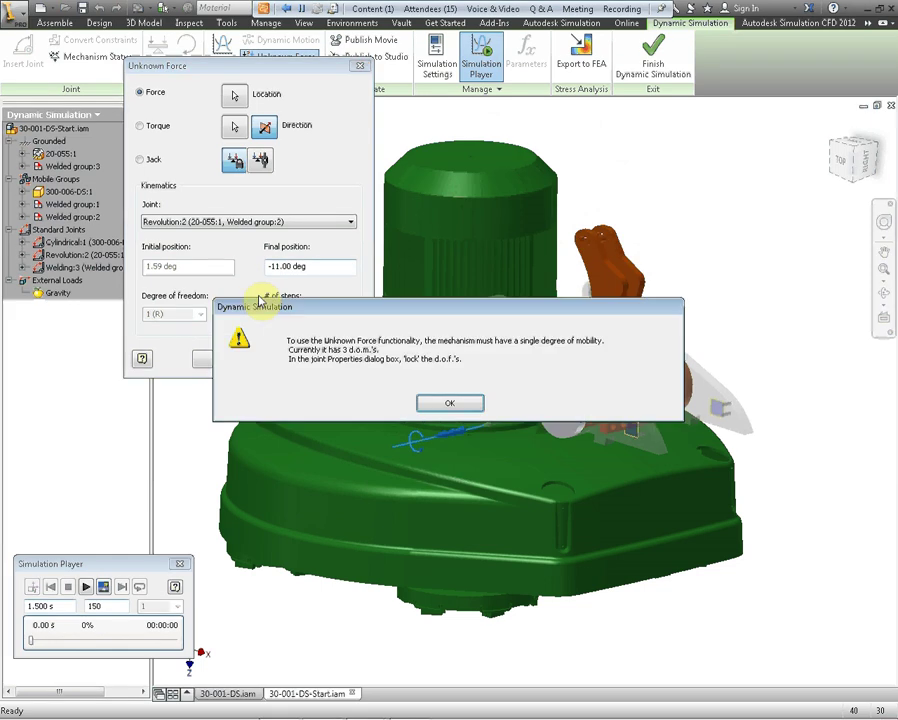
mouse_move(327, 316)
left_mouse_down()
mouse_move(346, 308)
mouse_move(337, 332)
left_mouse_up()
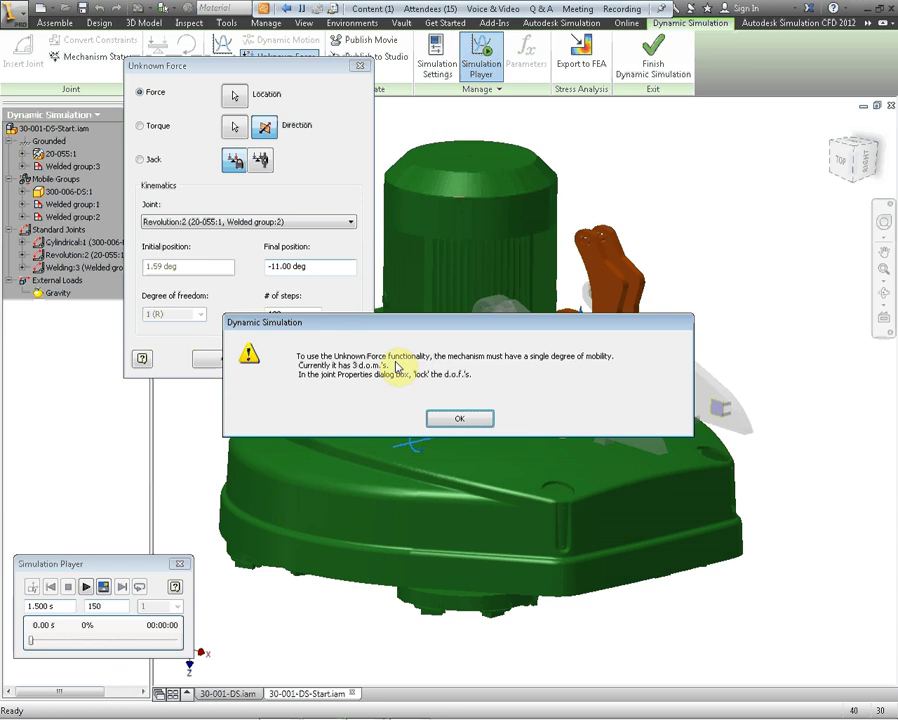
left_click(440, 417)
left_click_drag(385, 392, 360, 366)
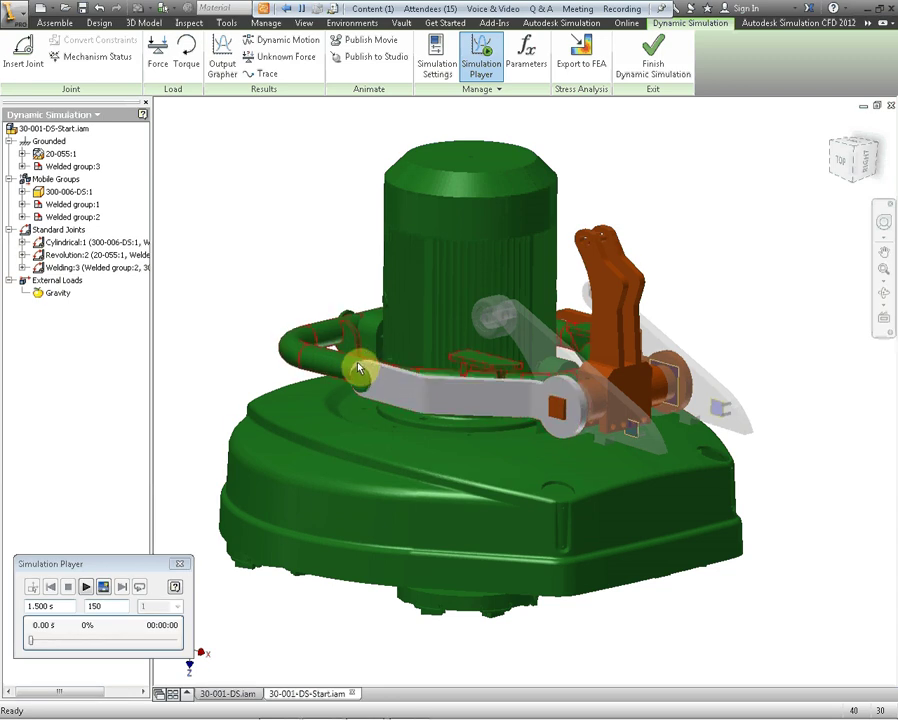
Lock the Cylindrical:1 joint's degrees of freedom and calculate the unknown force at the orange arm's upper hole, pointing away from the motor.
left_click(48, 249)
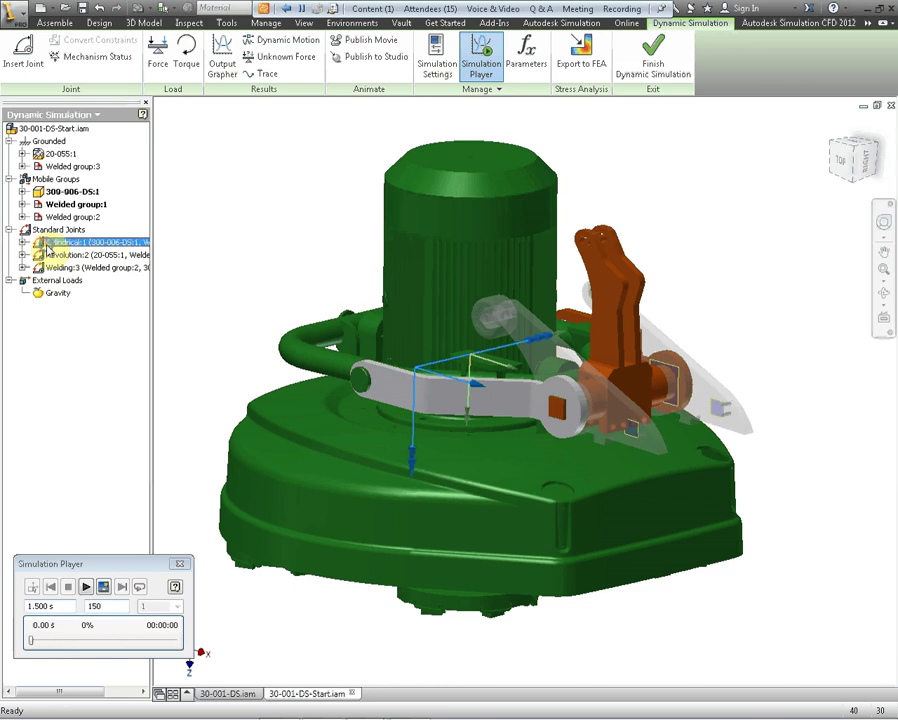
left_click(79, 422)
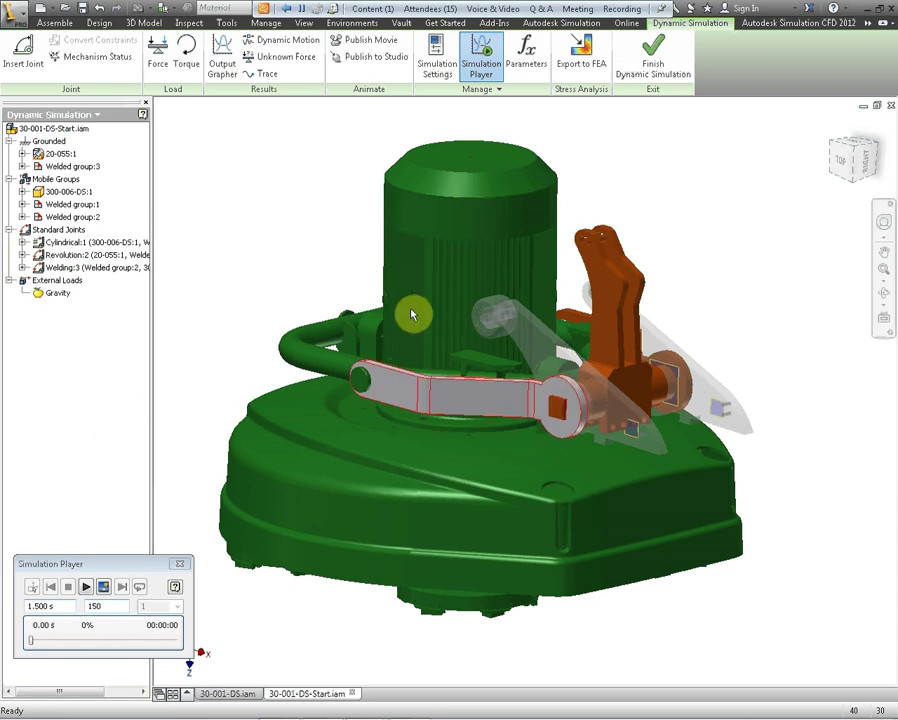
left_click(282, 57)
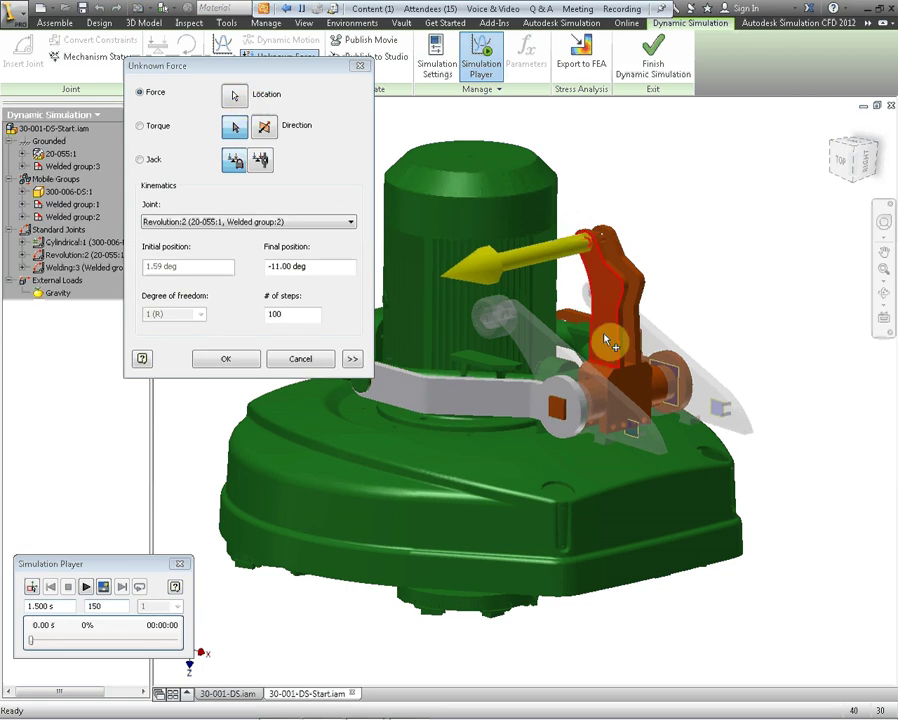
left_click(578, 284)
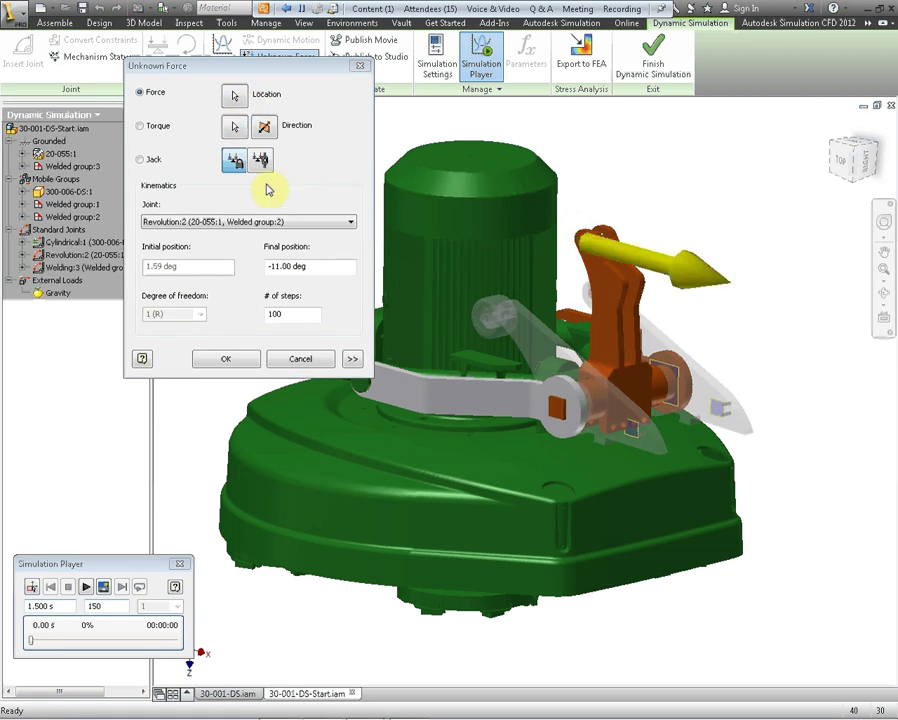
left_click(228, 362)
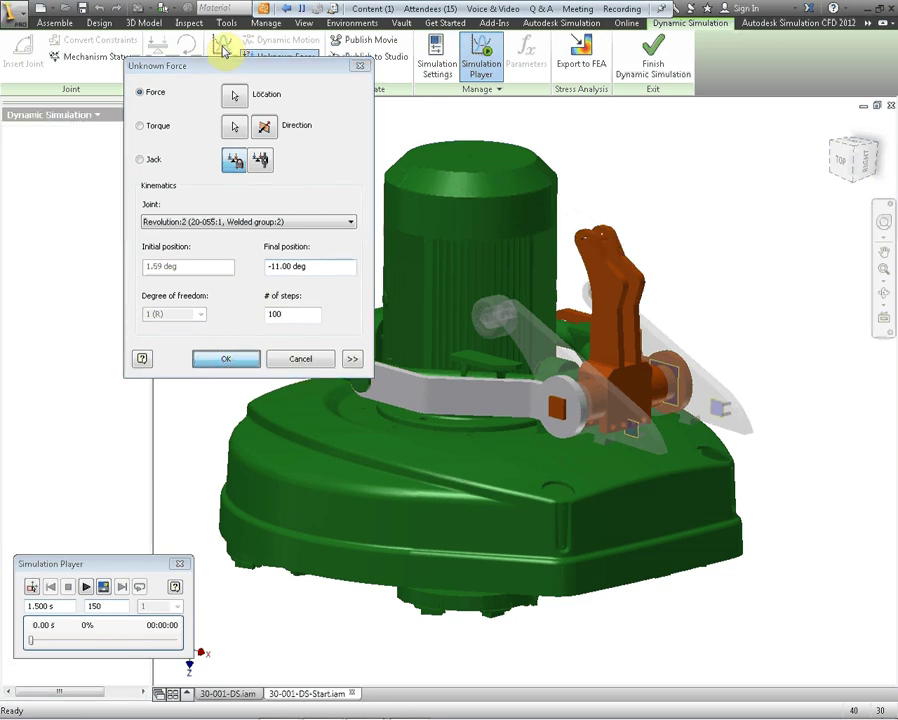
Enlarge the Output Grapher and its force column, and search for the maximum of the unknown force.
left_click(207, 14)
left_click_drag(216, 58, 220, 96)
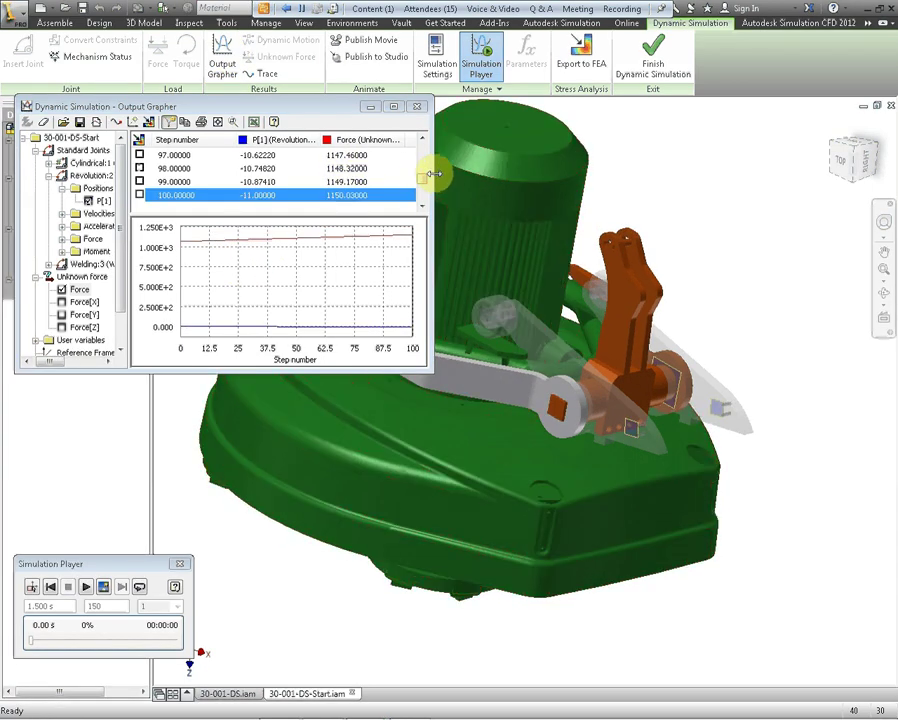
left_click_drag(433, 176, 527, 174)
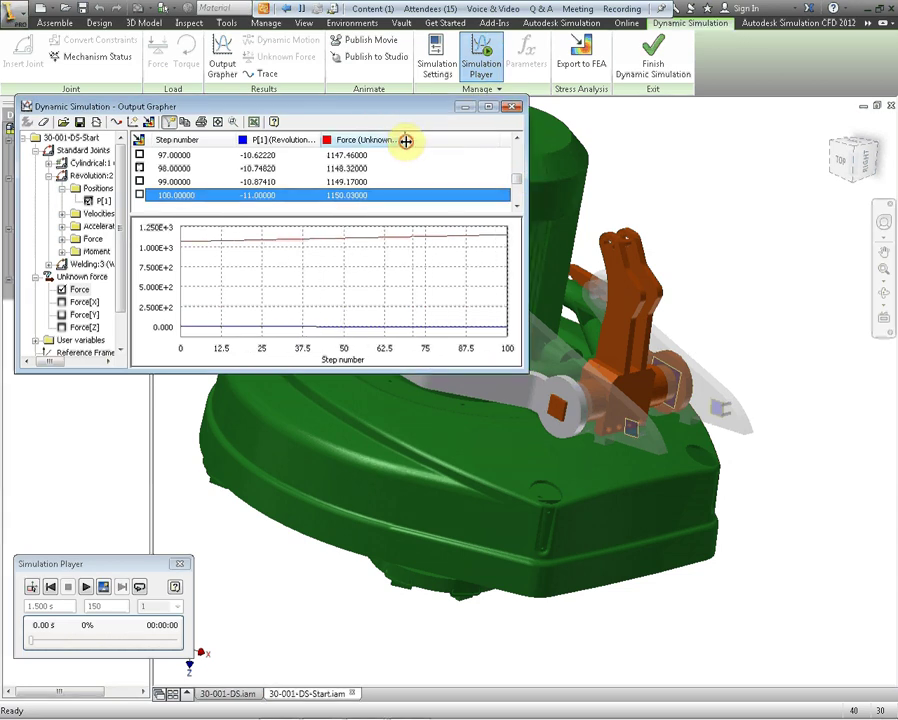
left_click_drag(429, 139, 465, 137)
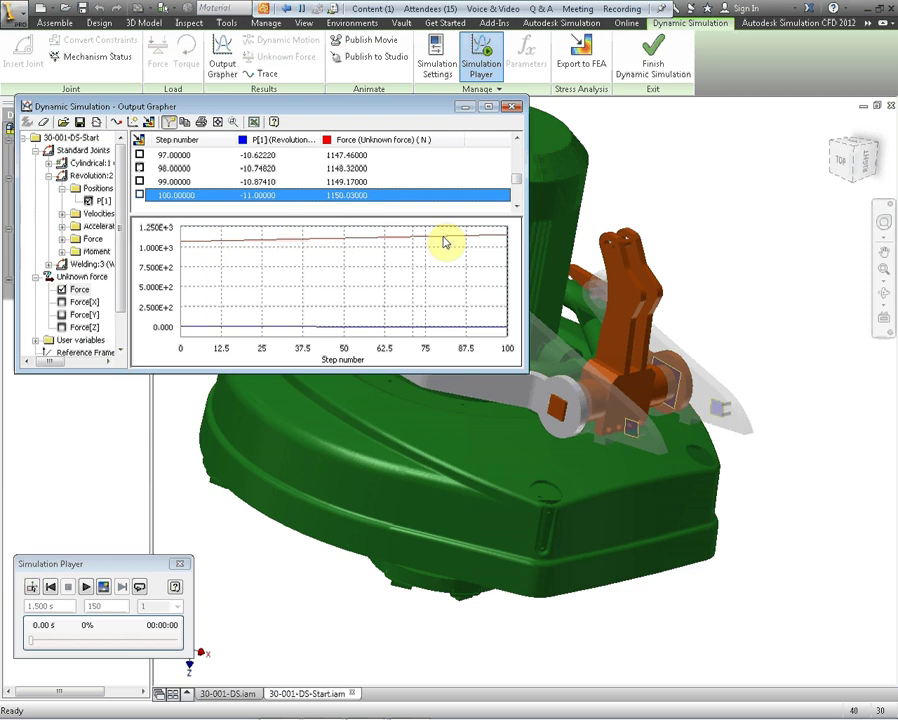
right_click(344, 143)
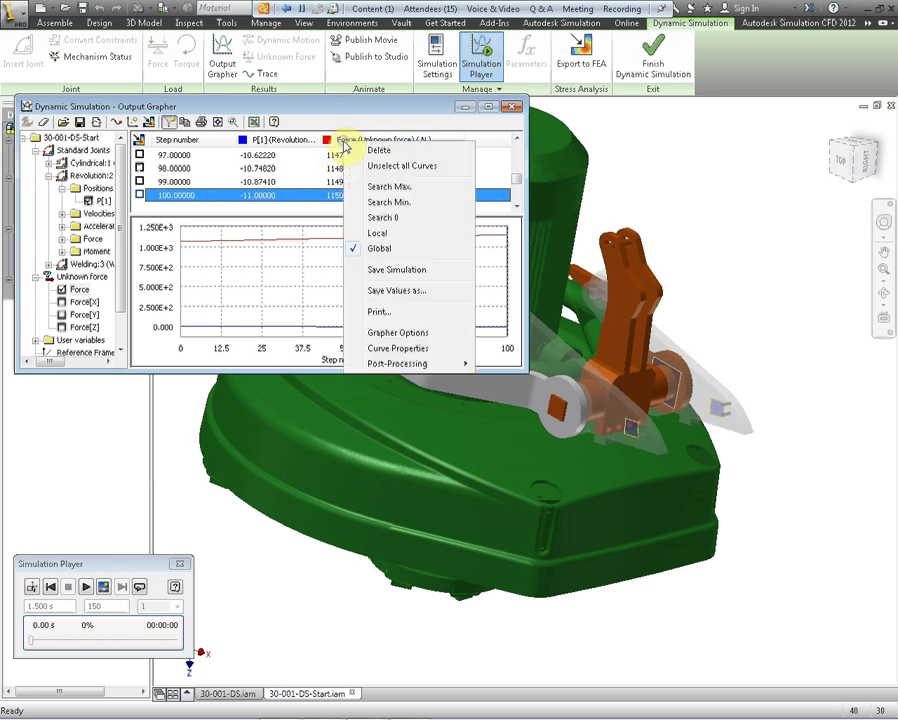
left_click(380, 188)
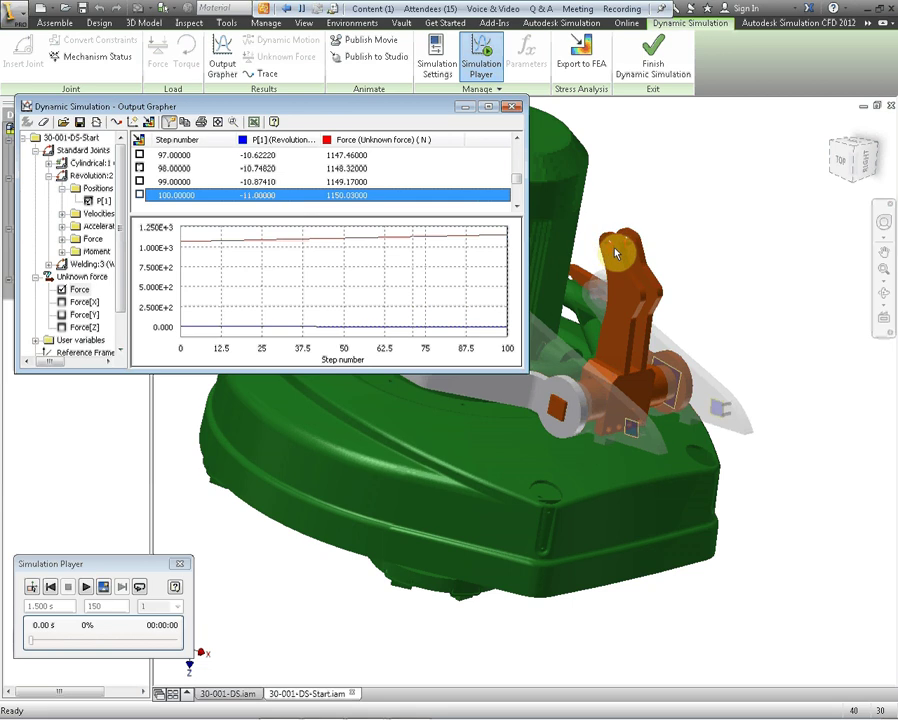
mouse_move(616, 252)
left_mouse_down()
mouse_move(546, 190)
mouse_move(524, 344)
mouse_move(619, 246)
left_mouse_up()
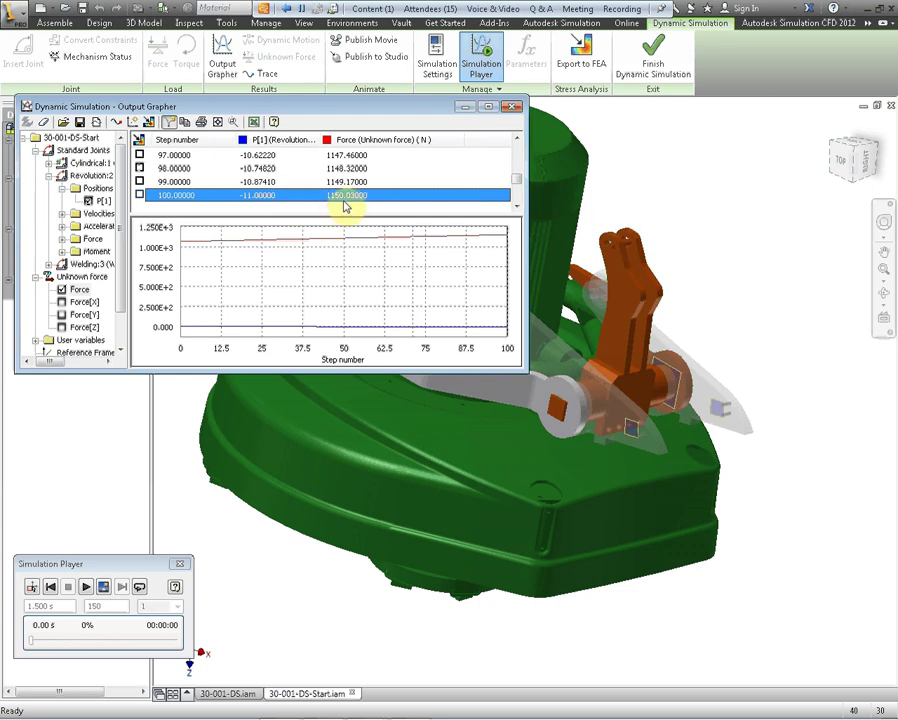
Close the Output Grapher, return to construction mode and unlock the degrees of freedom of the Cylindrical:1 joint.
left_click(513, 106)
middle_click_drag(313, 210, 356, 220)
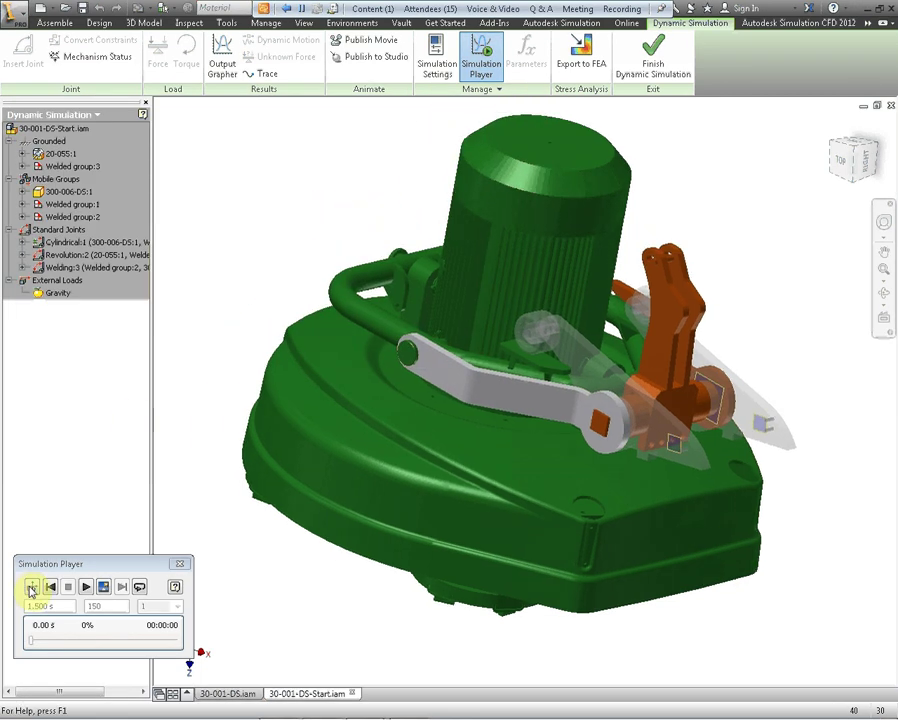
left_click(30, 588)
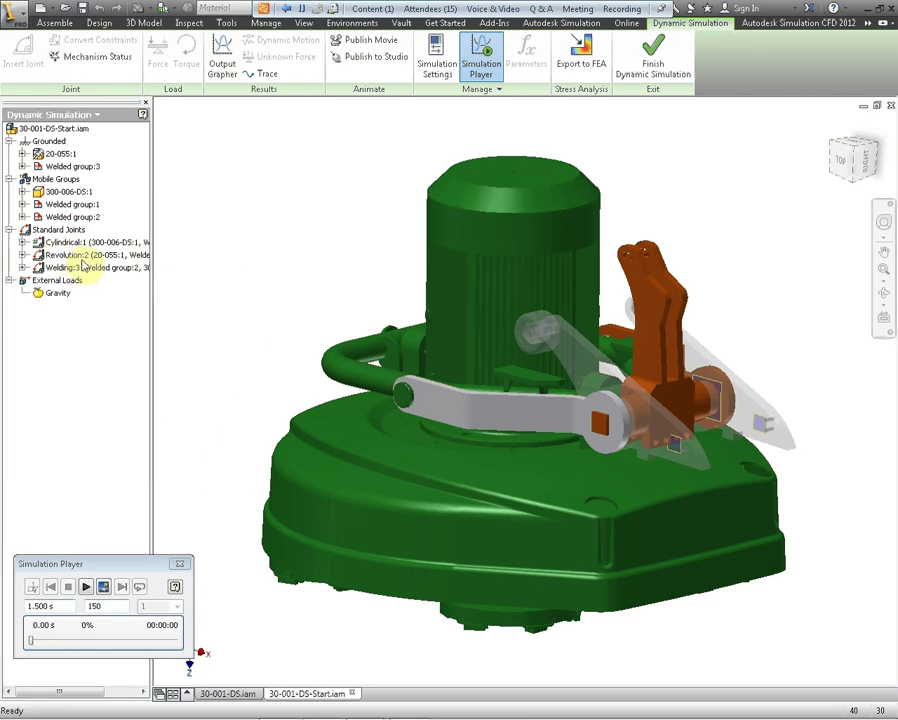
left_click(54, 245)
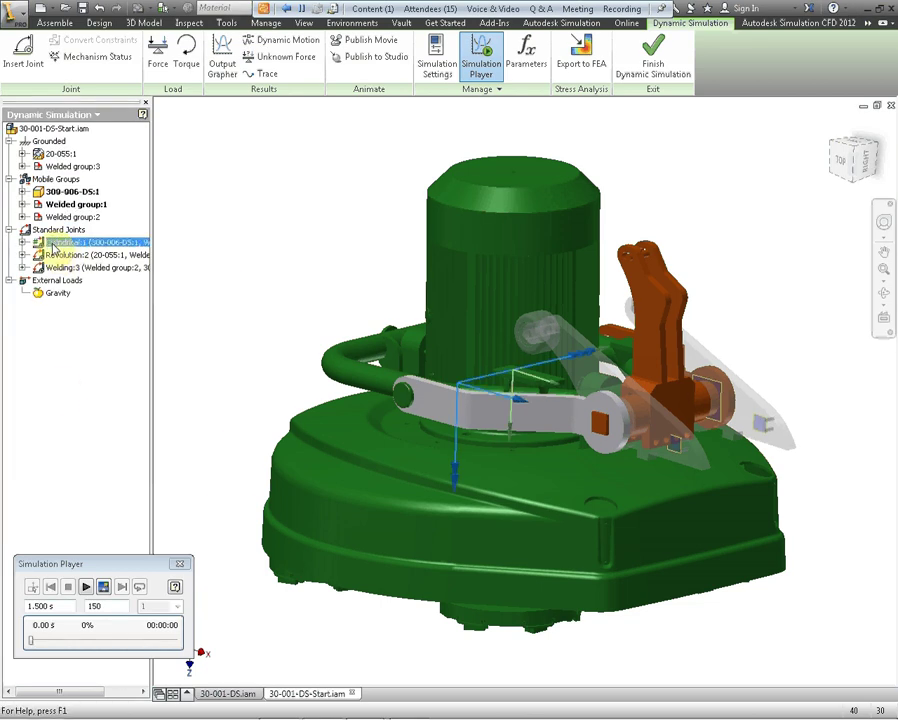
left_click(76, 413)
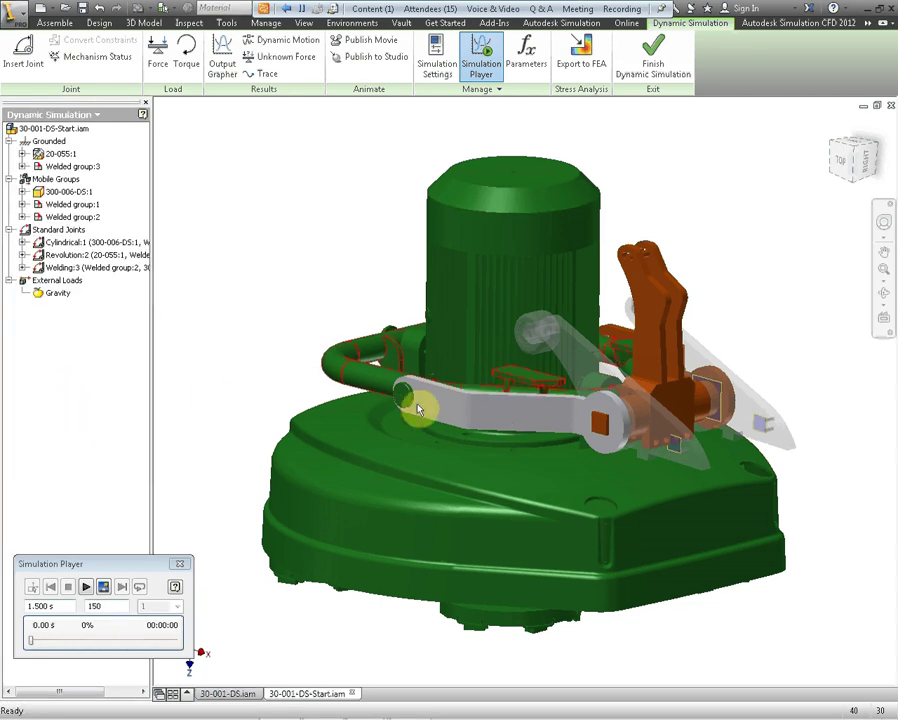
Replay the 1.5 s simulation with the Cylindrical:1 joint unlocked and return to construction mode.
middle_click_drag(307, 318, 298, 292)
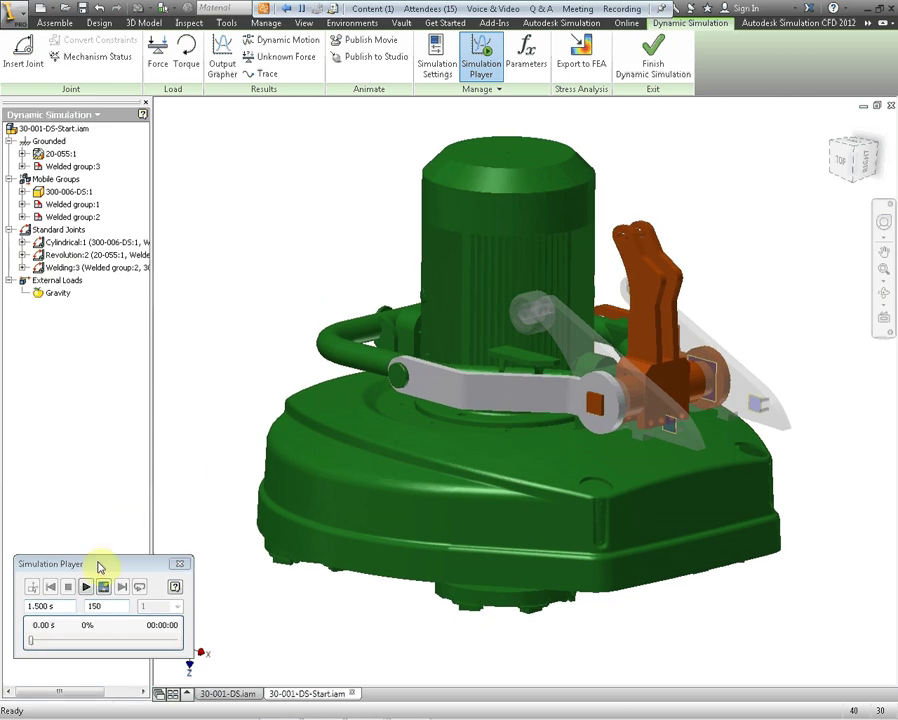
left_click(85, 587)
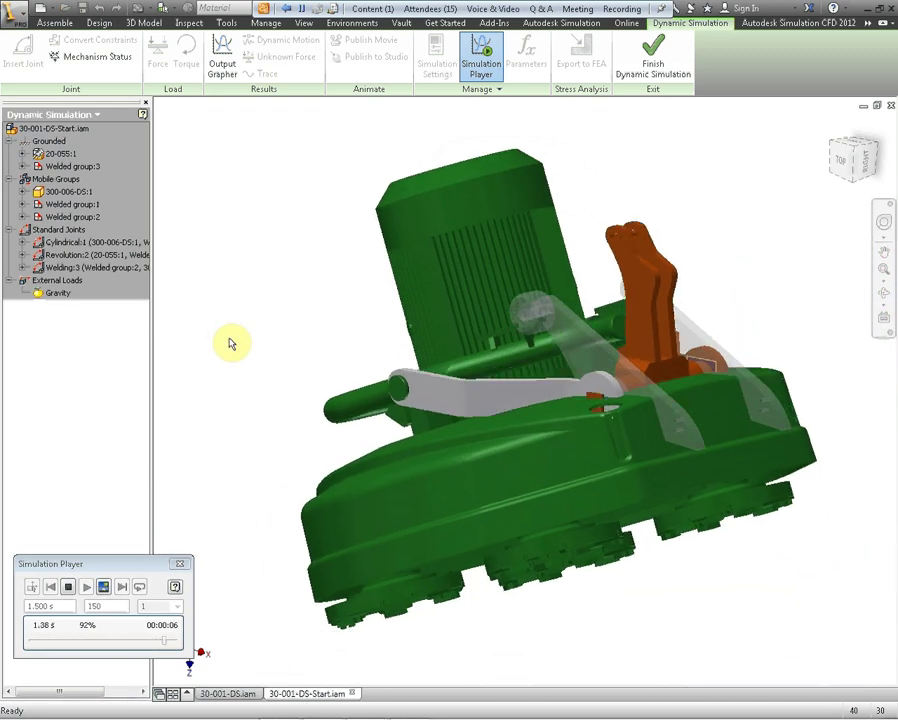
left_click(32, 586)
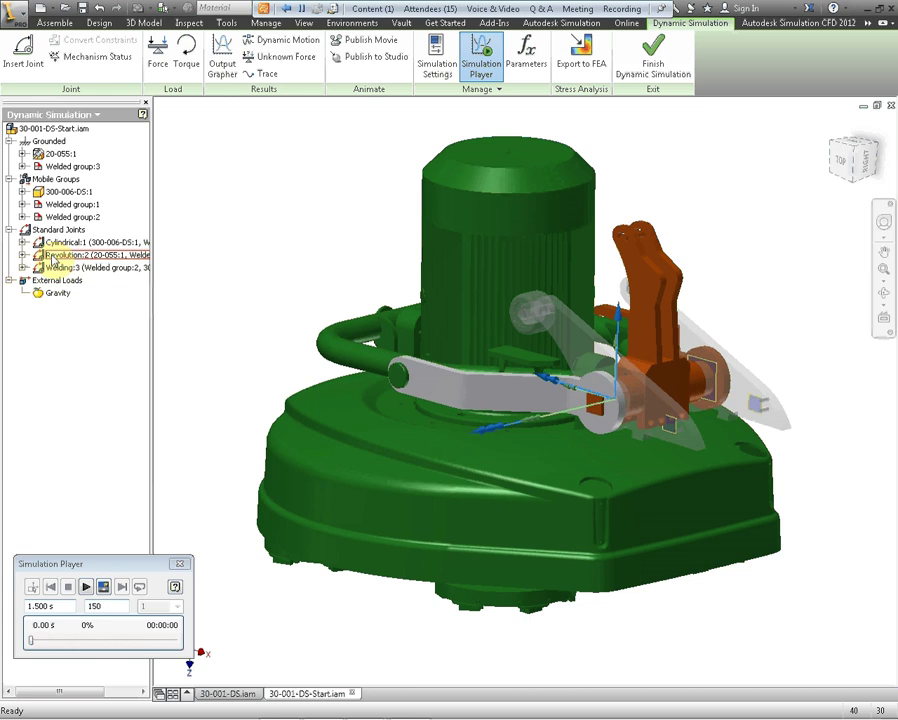
Enable imposed motion on the Revolution:2 joint's degree of freedom, driven by a constant velocity of -10 deg/s.
left_click(53, 260)
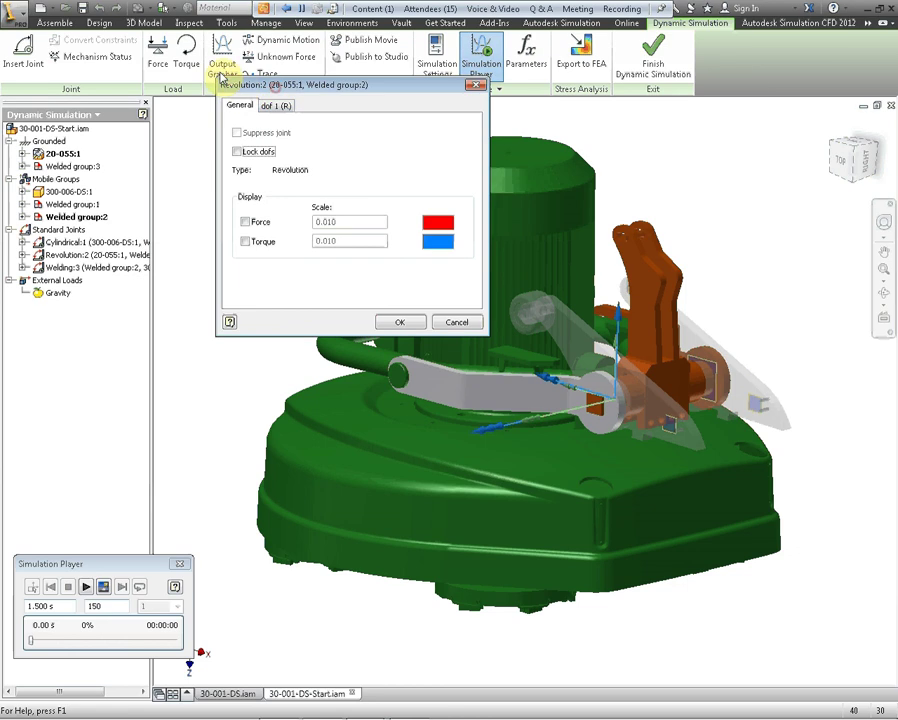
left_click_drag(222, 84, 165, 68)
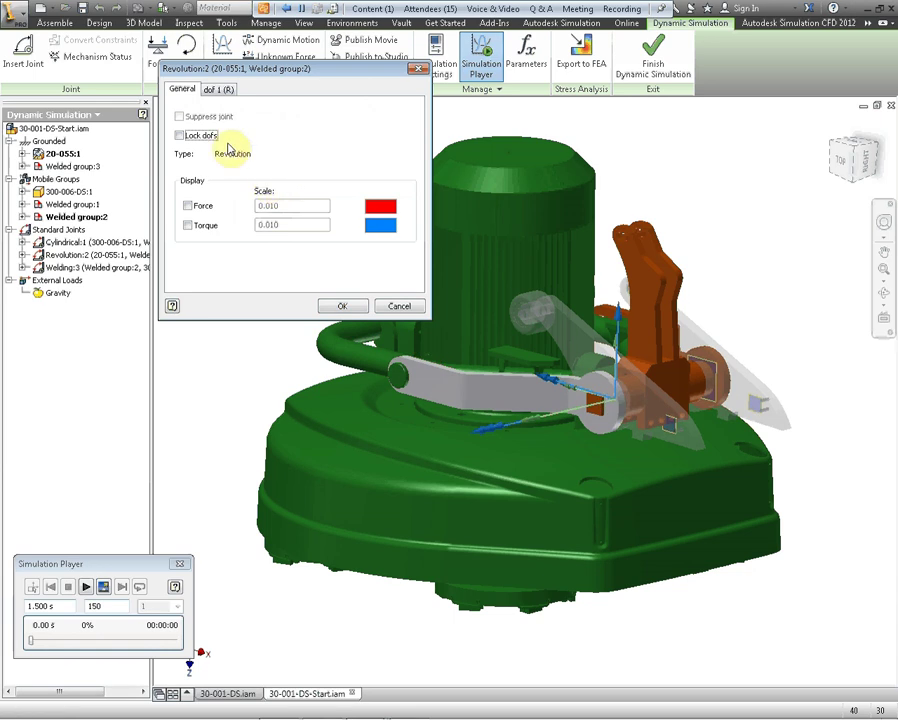
left_click(216, 92)
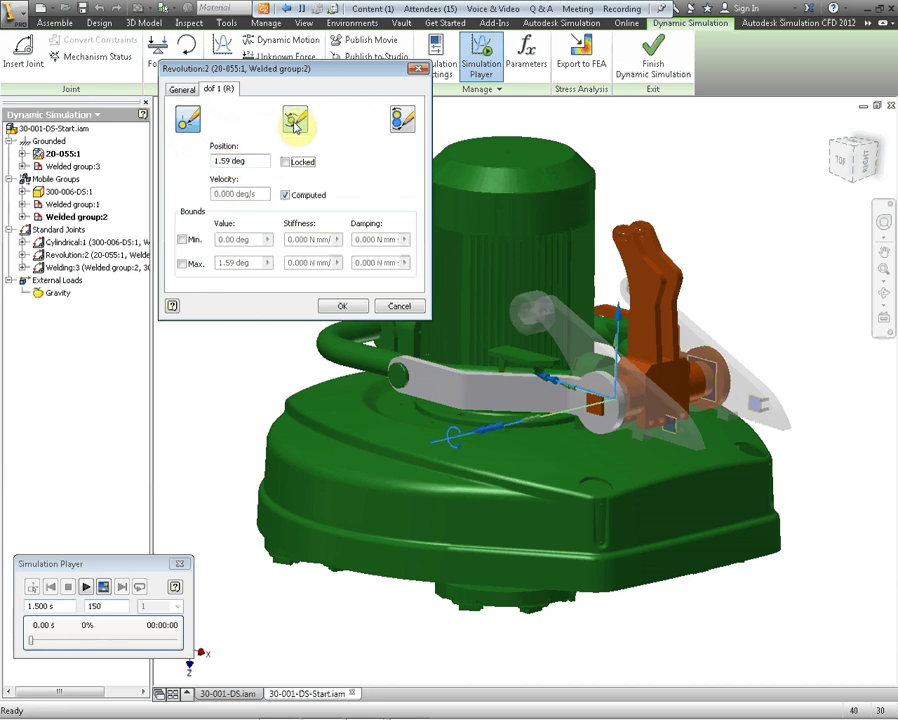
left_click(403, 121)
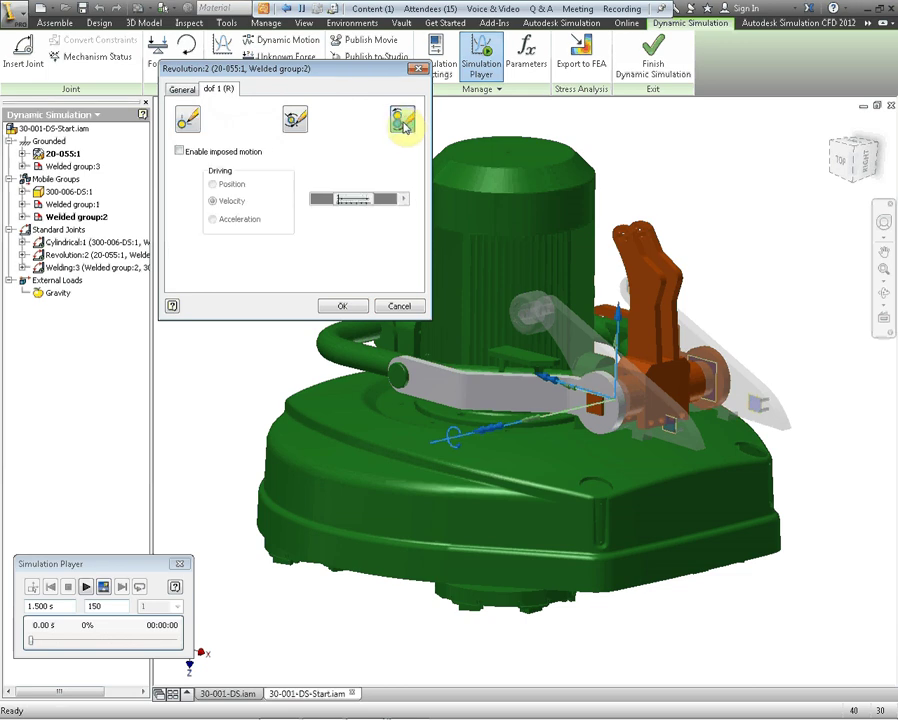
left_click(179, 151)
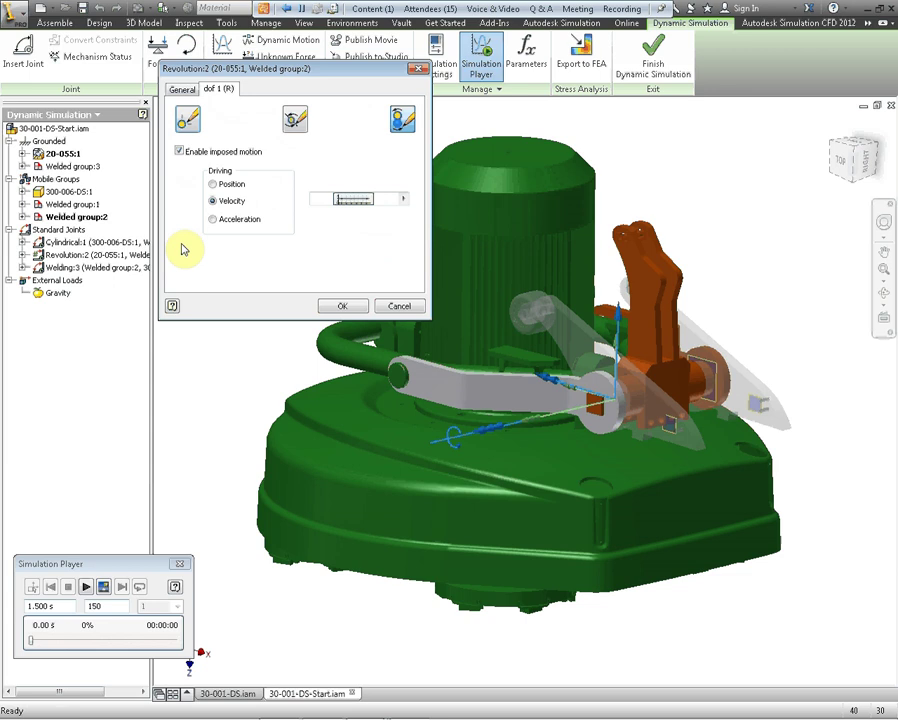
left_click(403, 201)
left_click(432, 198)
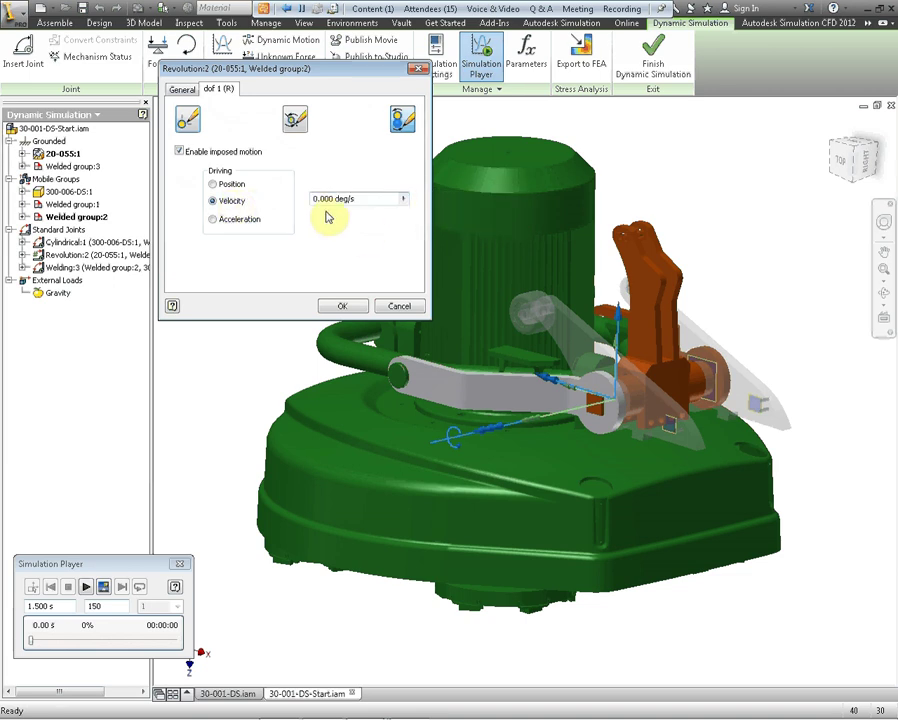
left_click_drag(333, 199, 296, 200)
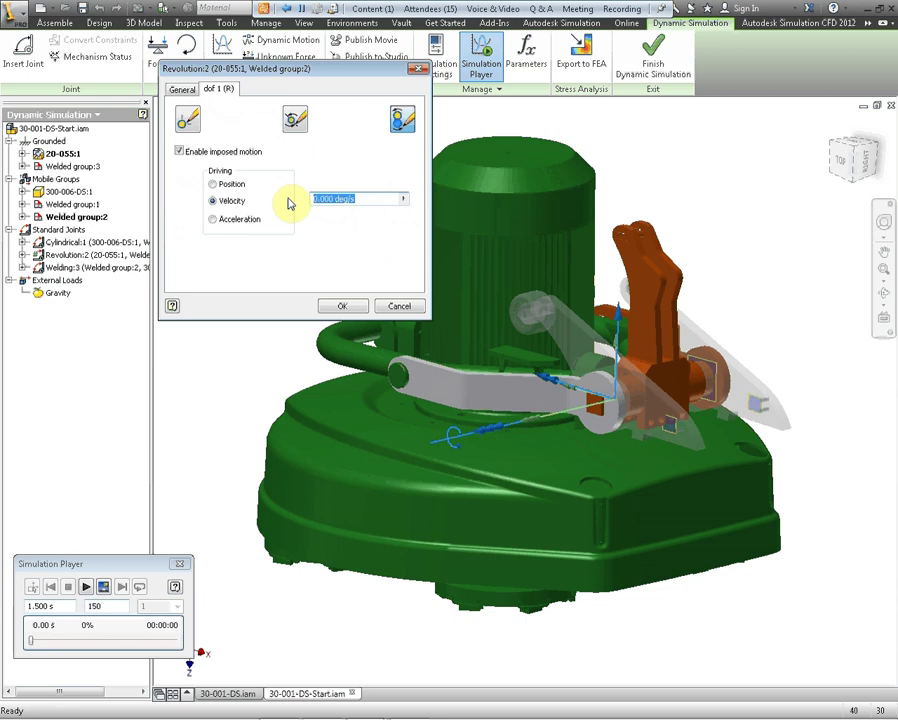
type("-10")
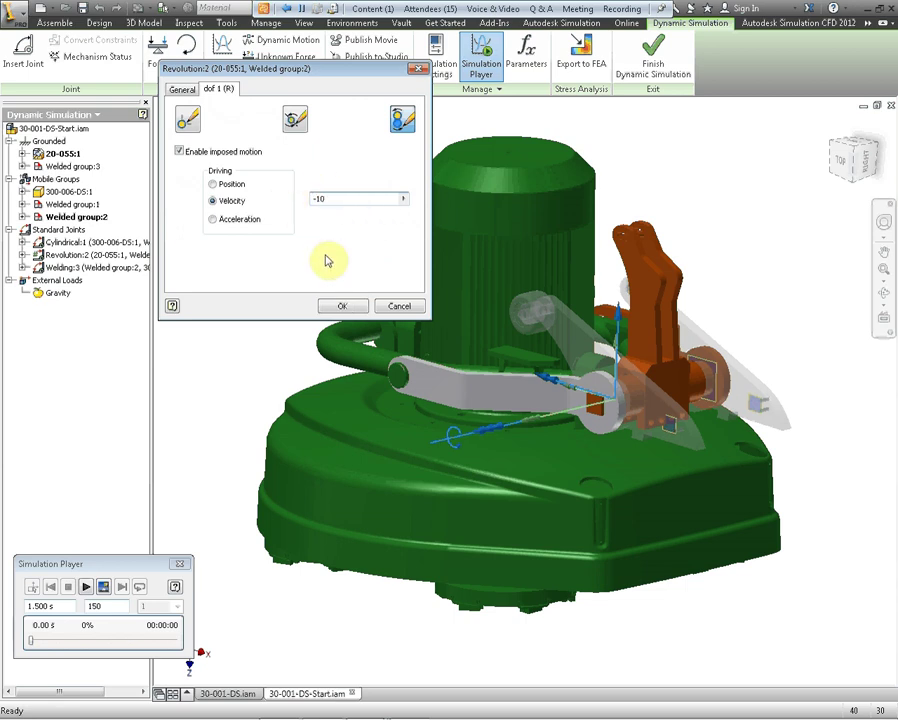
left_click(341, 307)
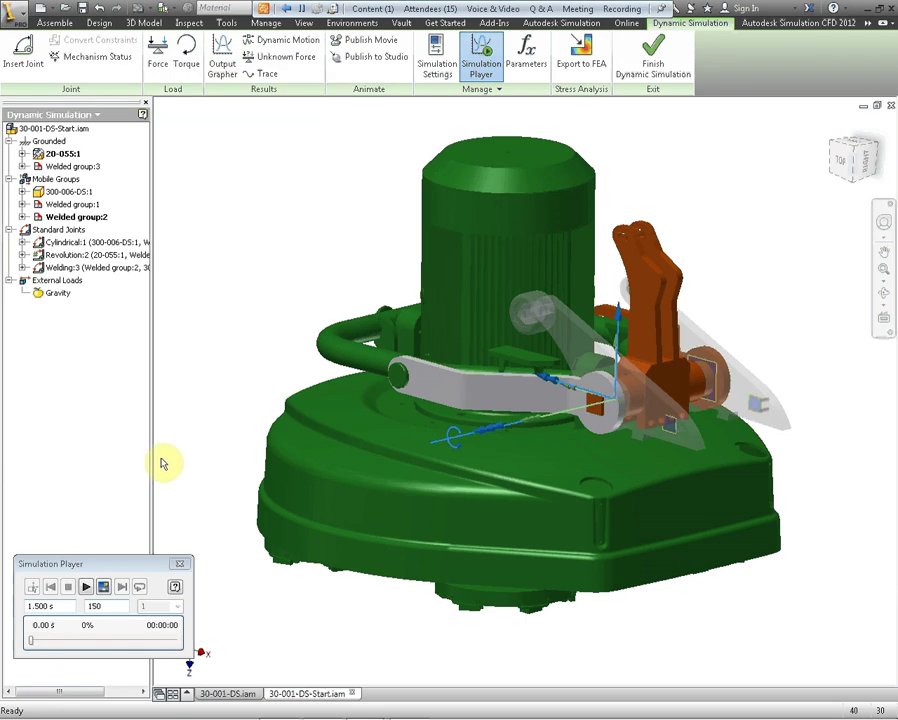
Run the 1.5 s simulation with the imposed motion and examine the transparent arms' rollers against the green support plates.
left_click(86, 588)
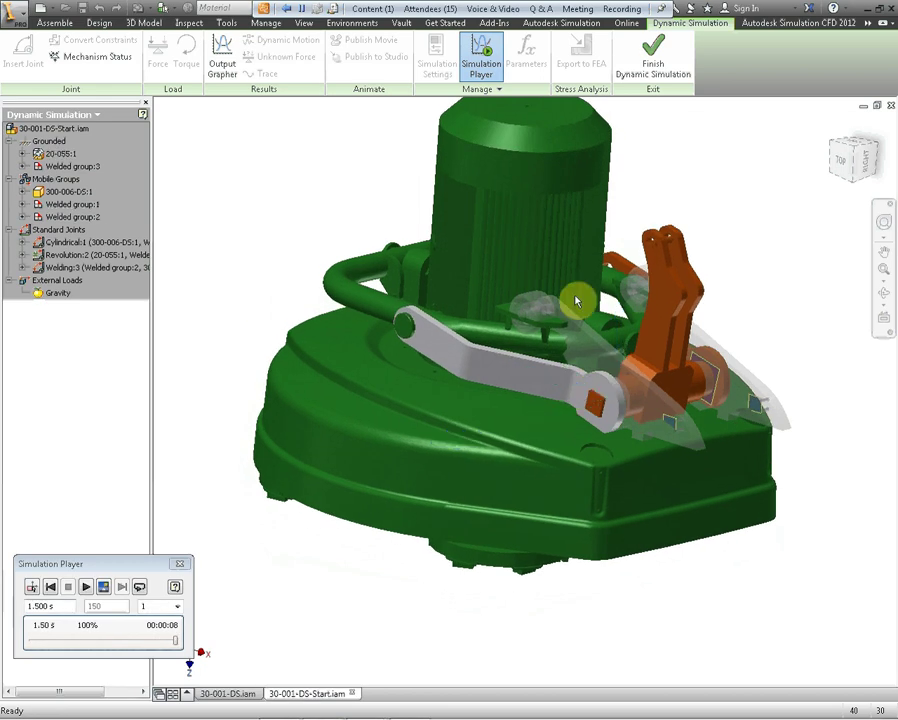
left_click(845, 156)
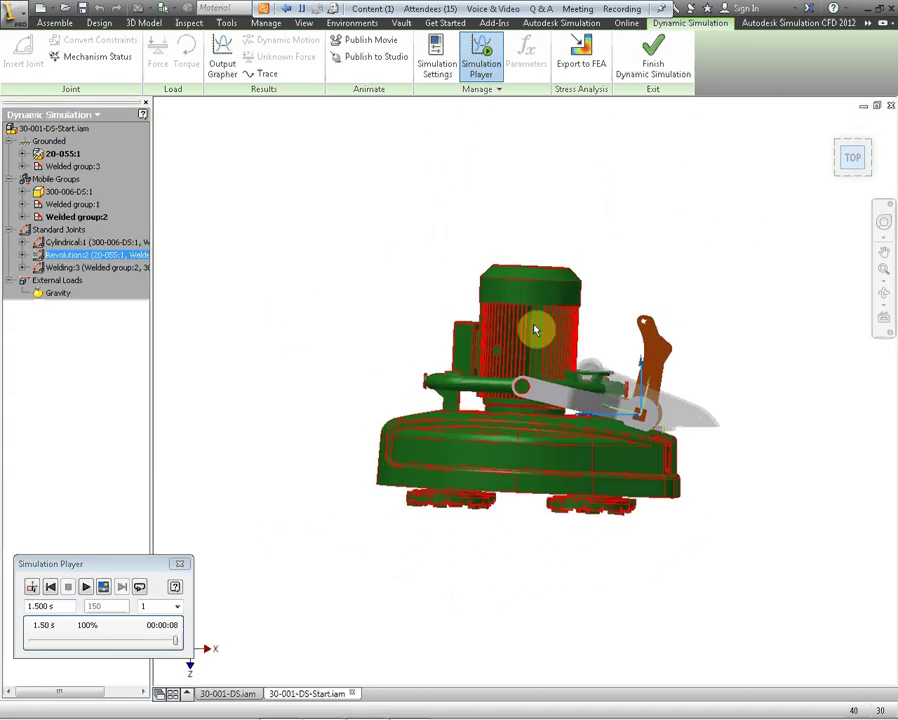
scroll(598, 322, "down", 5)
scroll(575, 190, "down", 4)
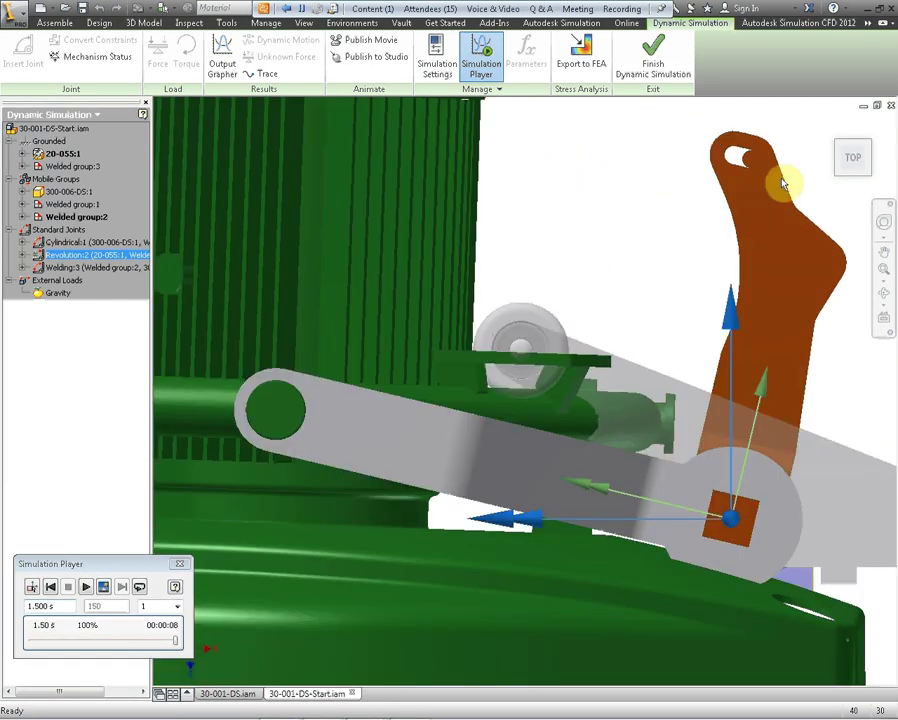
left_click_drag(818, 157, 795, 172)
middle_click_drag(650, 225, 624, 250)
middle_click_drag(536, 202, 556, 174)
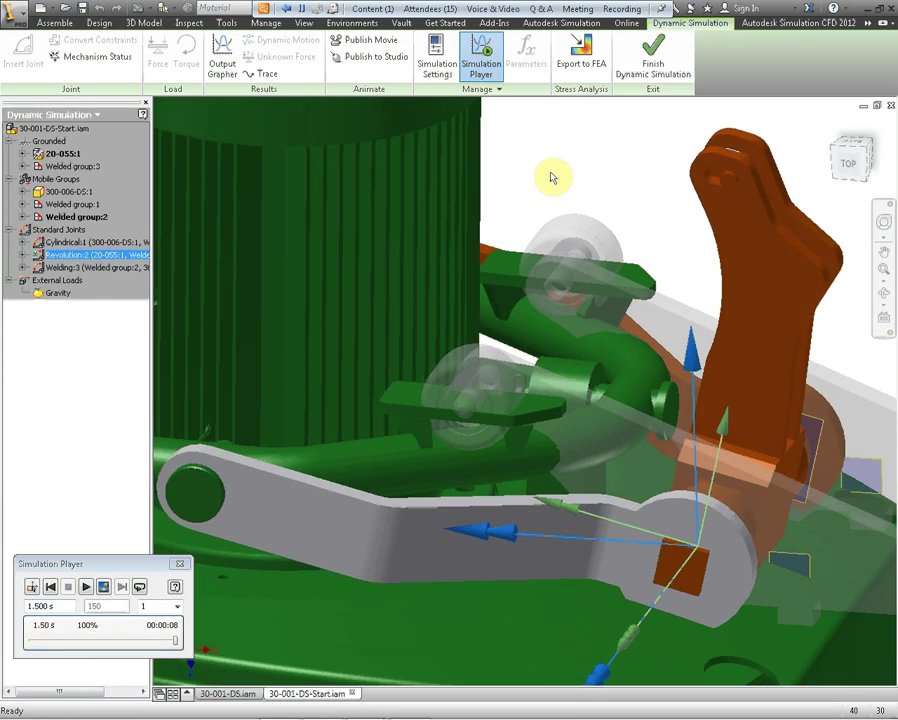
scroll(514, 254, "down", 1)
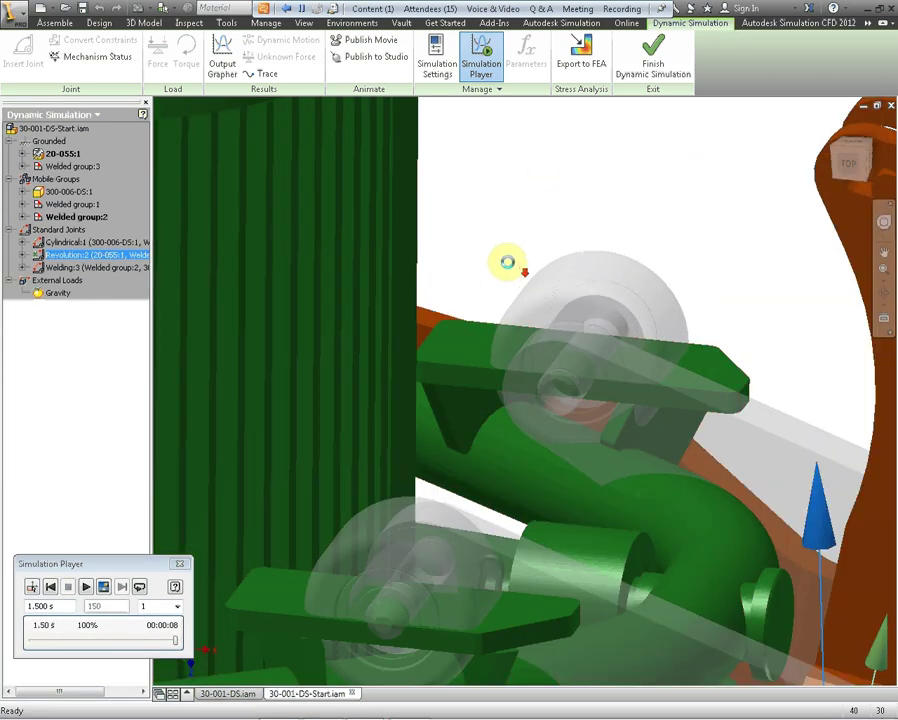
scroll(504, 256, "up", 3)
middle_click_drag(503, 257, 531, 258)
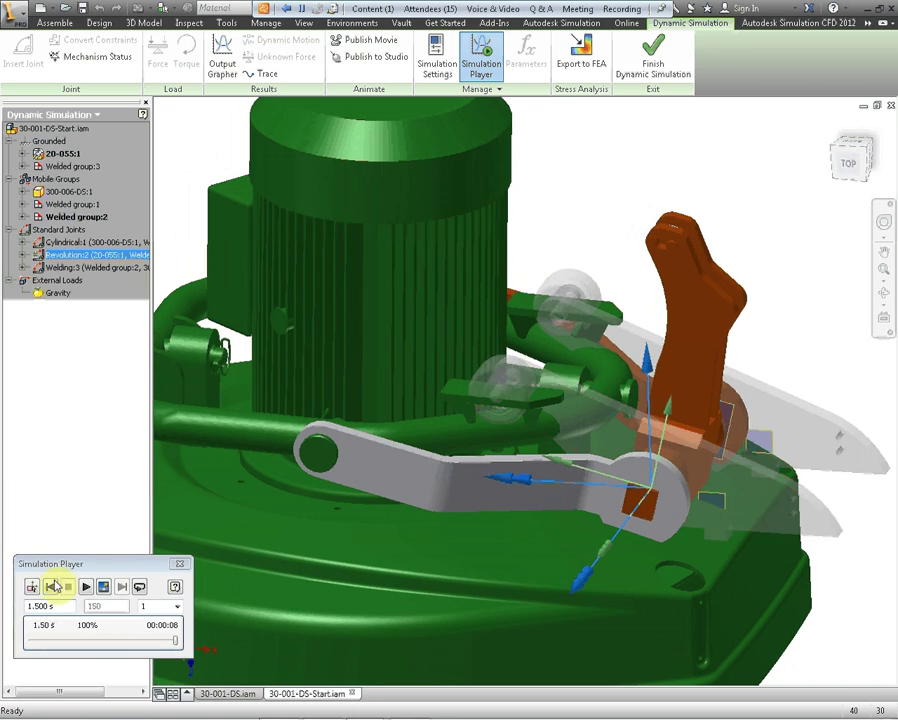
Replay the simulation to check the roller and plate contact, and return to construction mode with the rollers in view.
left_click(85, 588)
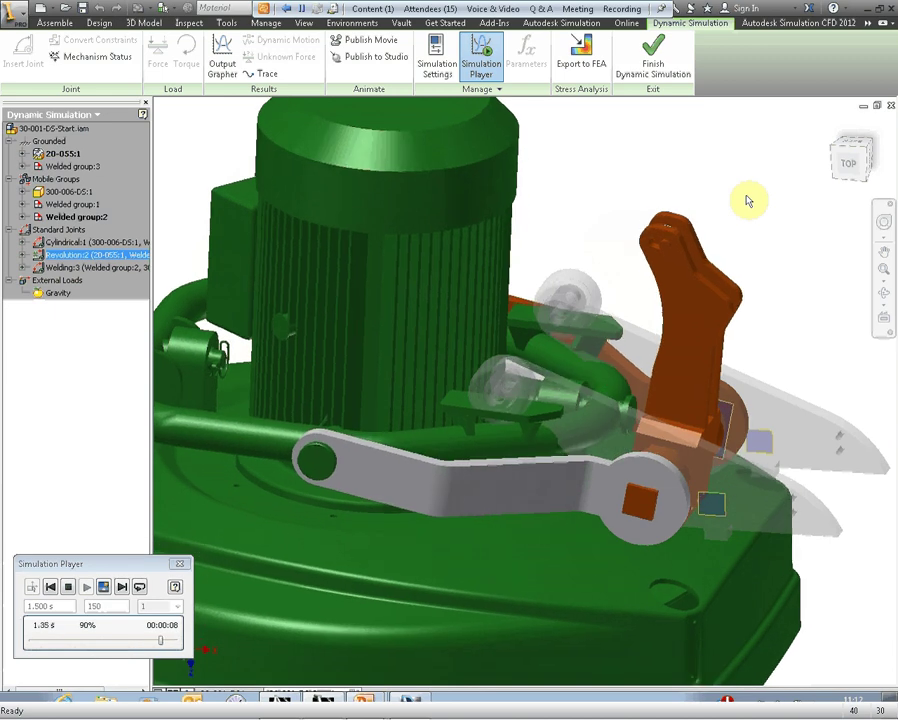
left_click(482, 368)
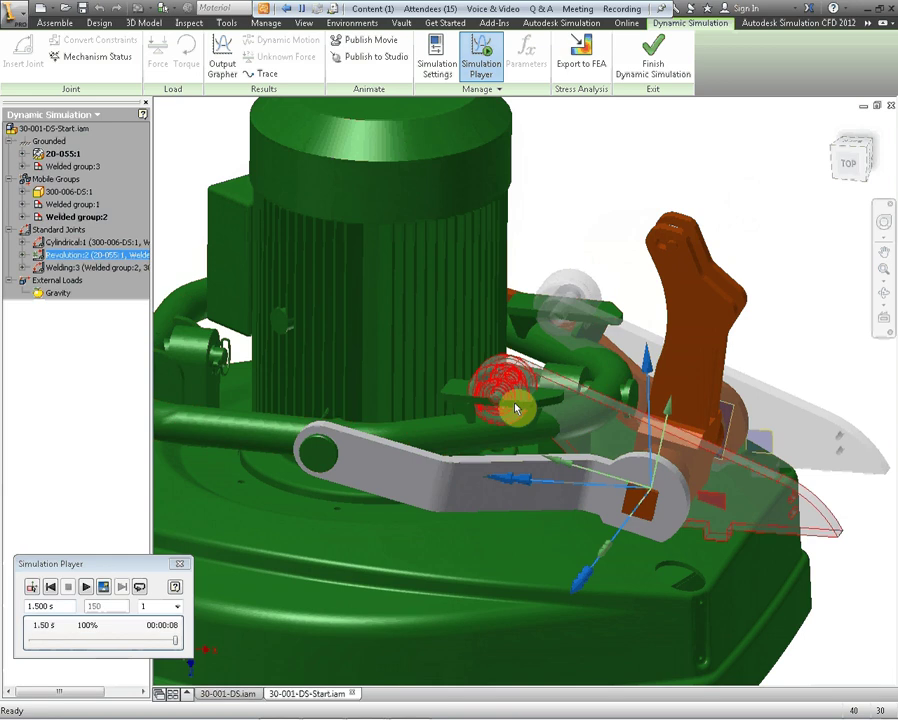
left_click(30, 588)
left_click_drag(855, 172, 886, 213)
left_click_drag(720, 186, 755, 150)
left_click_drag(620, 172, 618, 167)
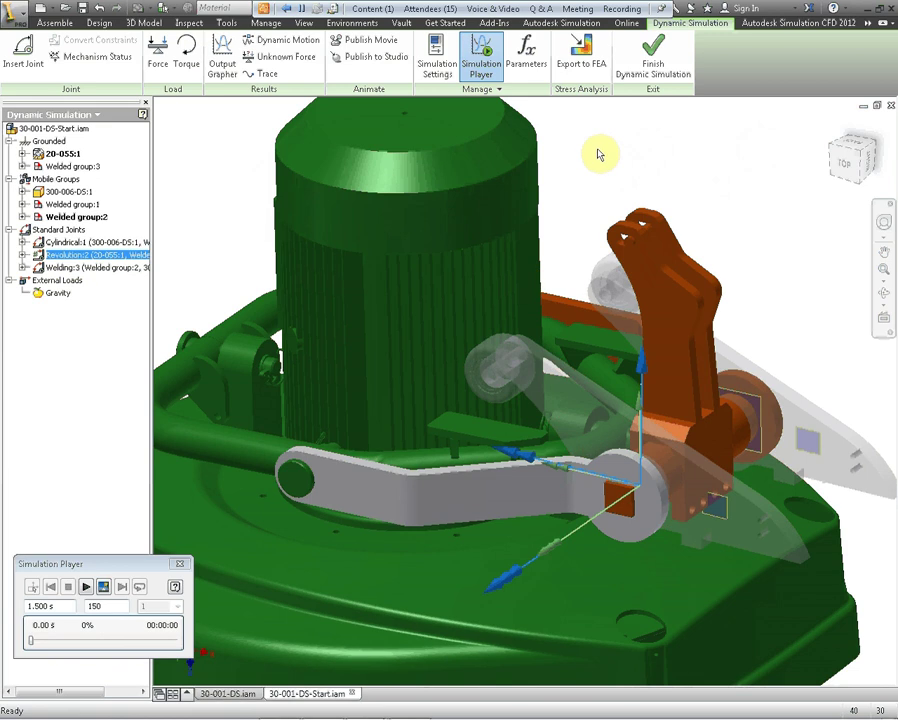
Start the Insert Joint command and examine the rolling and force joint types in the Joints Table.
left_click(21, 58)
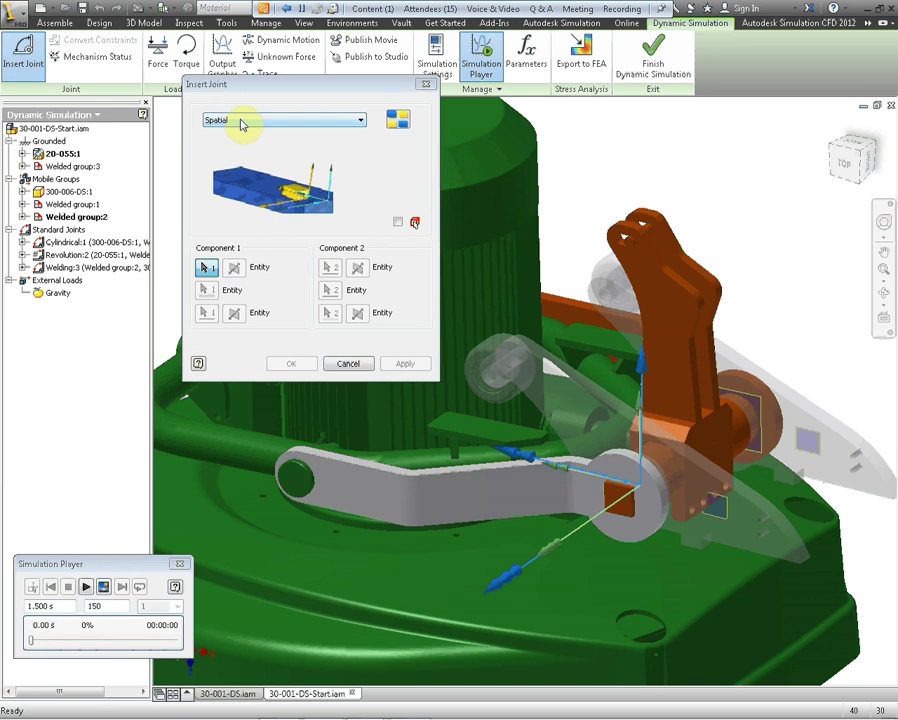
left_click(241, 121)
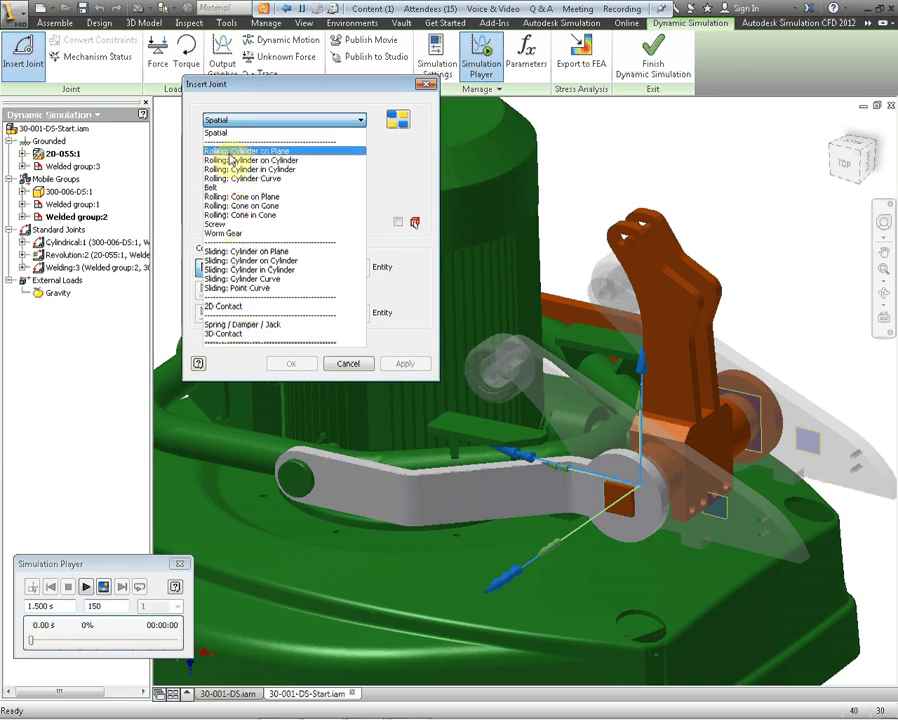
left_click(400, 123)
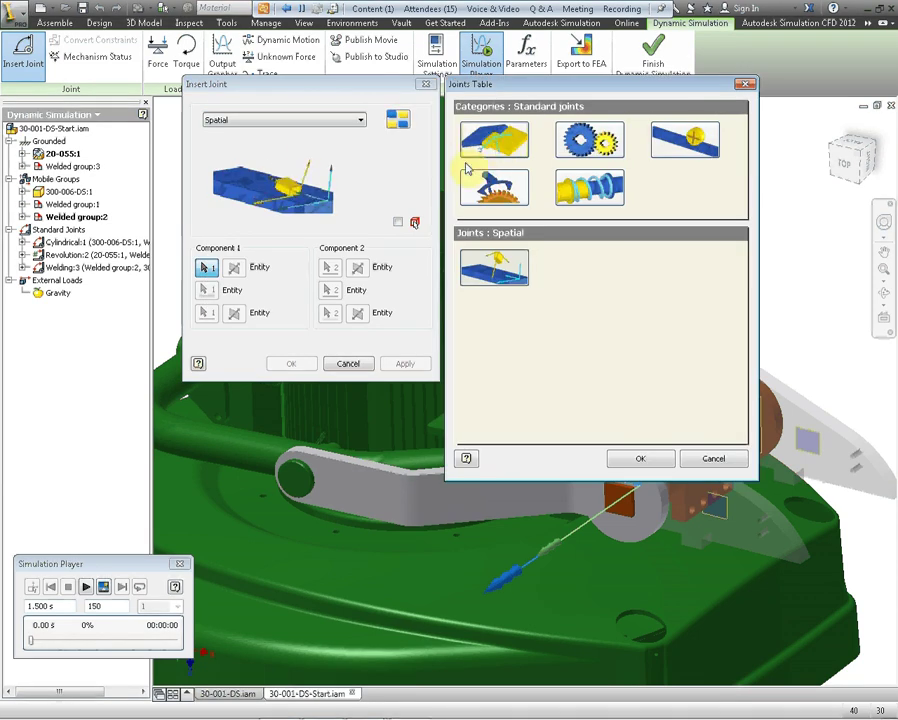
left_click(570, 144)
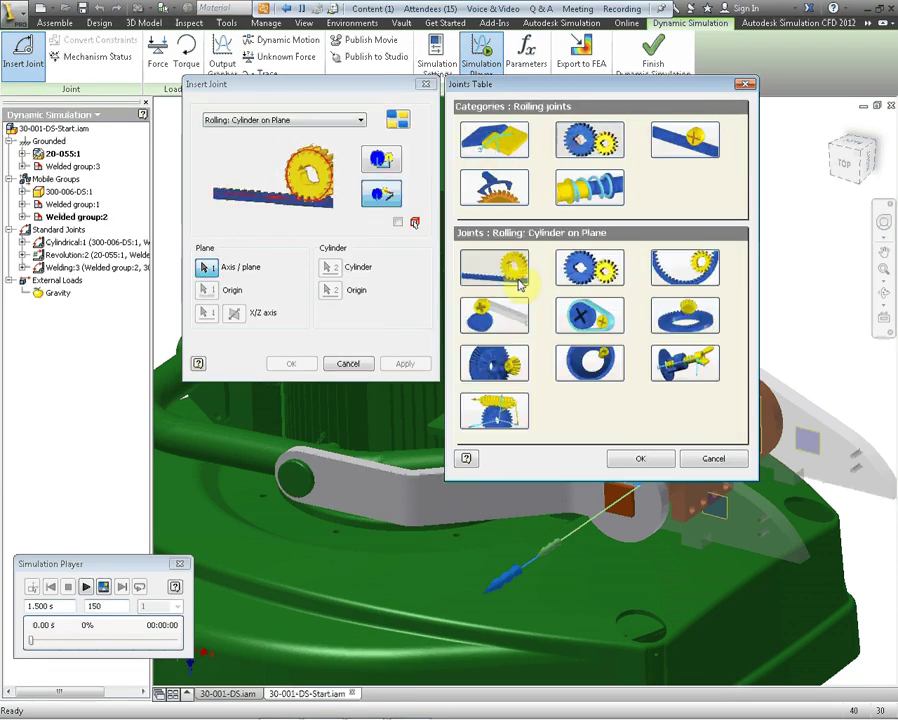
left_click(605, 260)
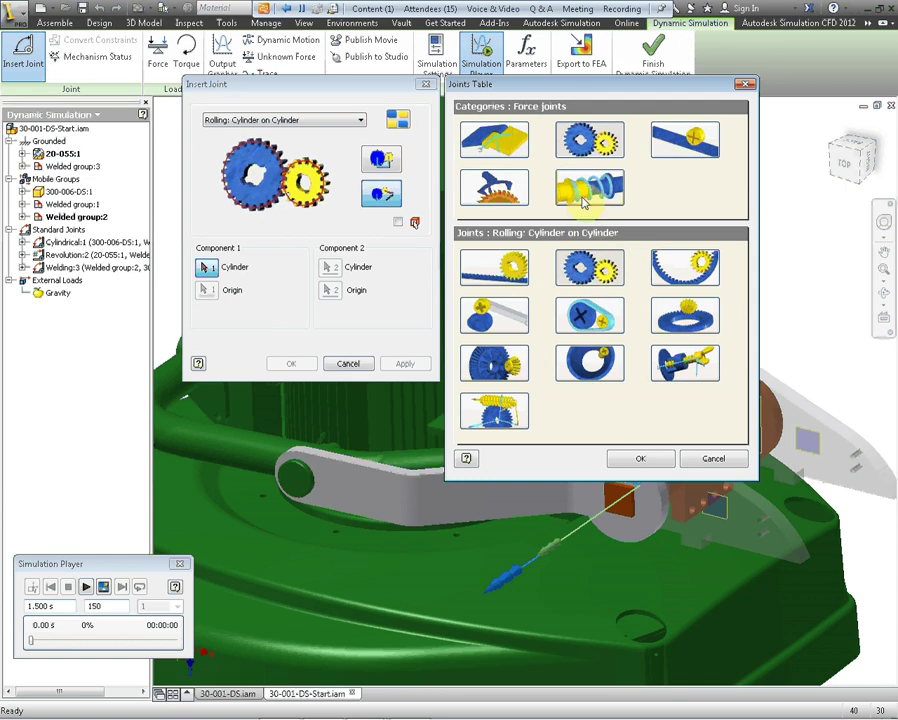
left_click(585, 198)
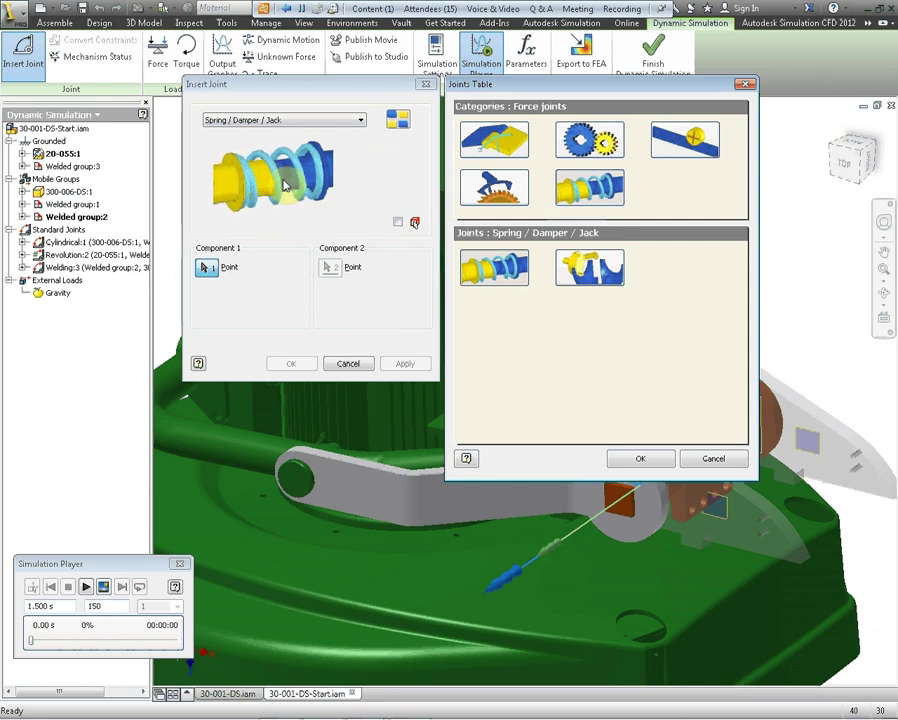
left_click(313, 89)
left_click_drag(305, 84, 294, 76)
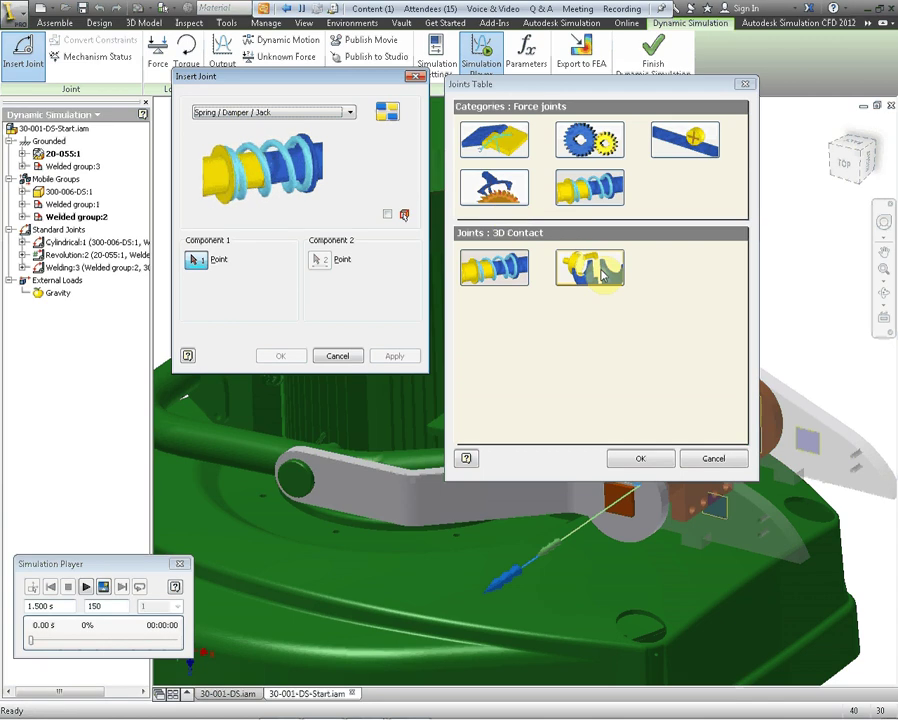
left_click(709, 460)
Insert a 3D Contact joint between the green support plate beside the grey arm and the roller above it.
left_click(252, 114)
left_click(211, 327)
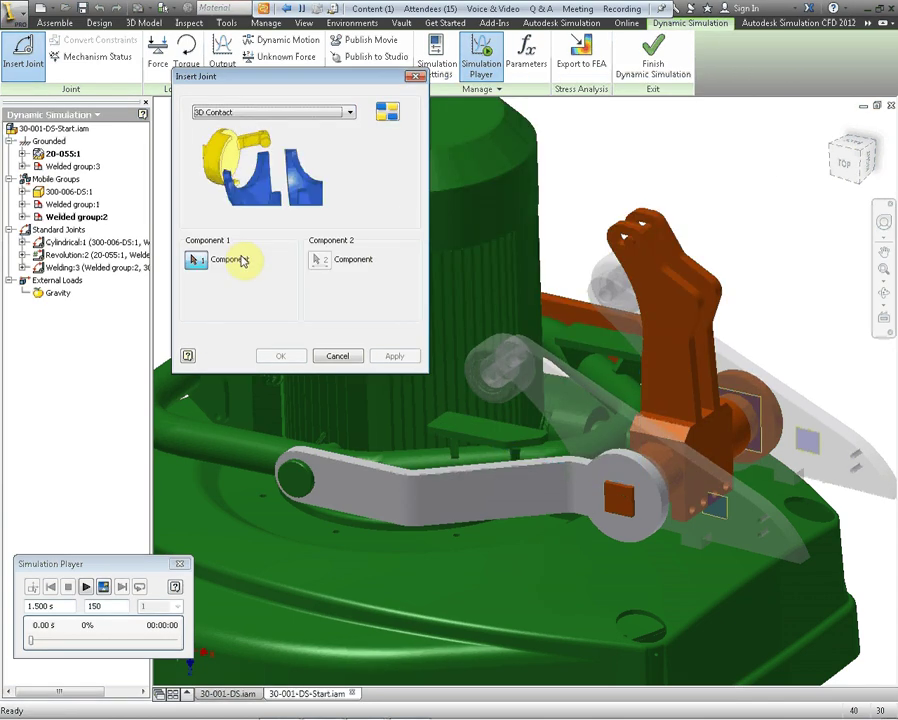
left_click(480, 432)
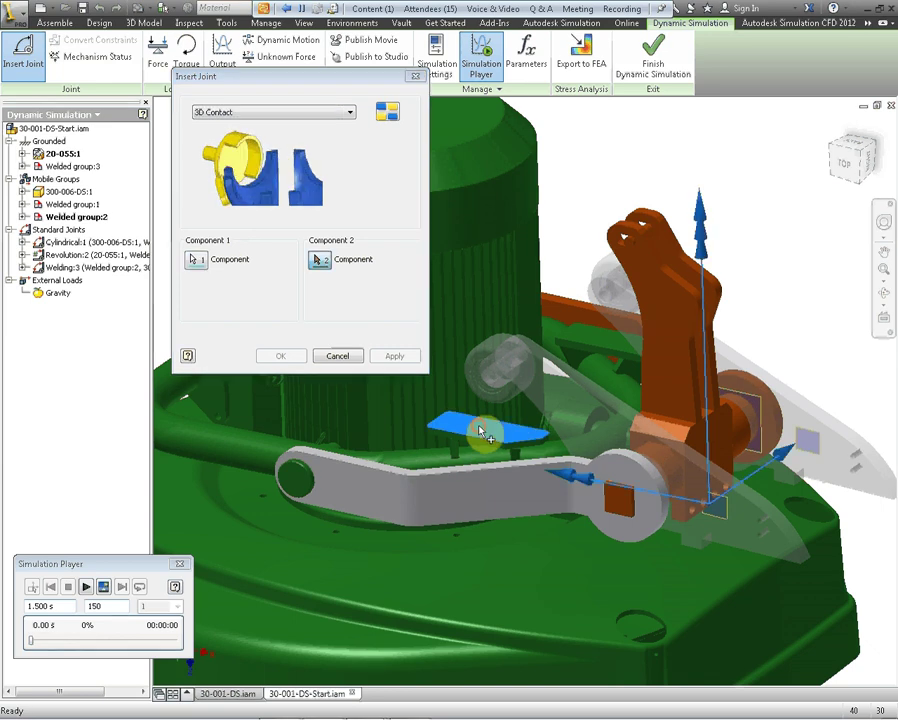
left_click(518, 365)
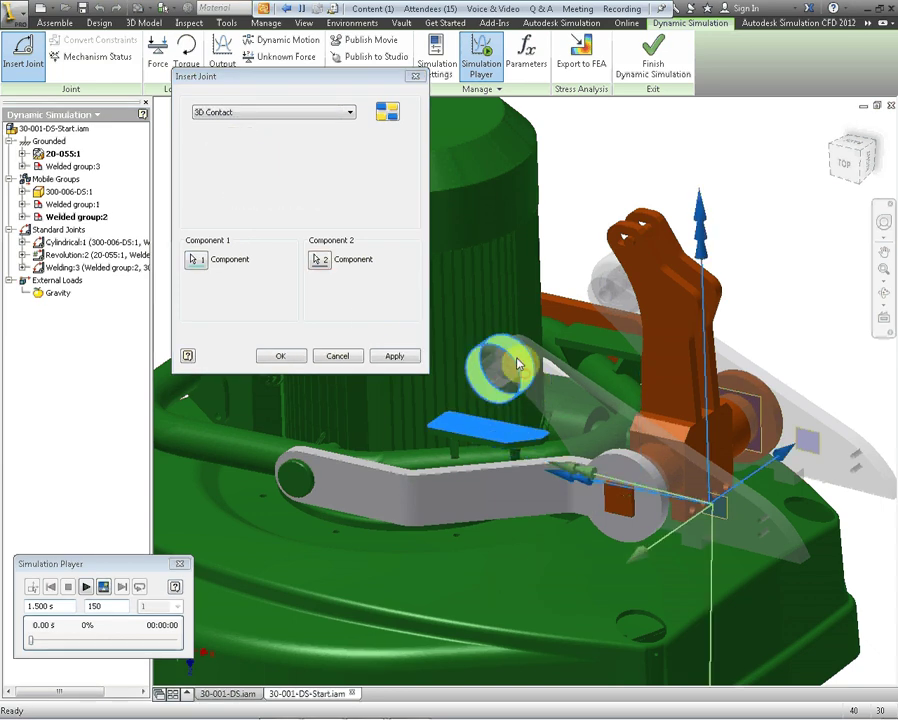
left_click(388, 357)
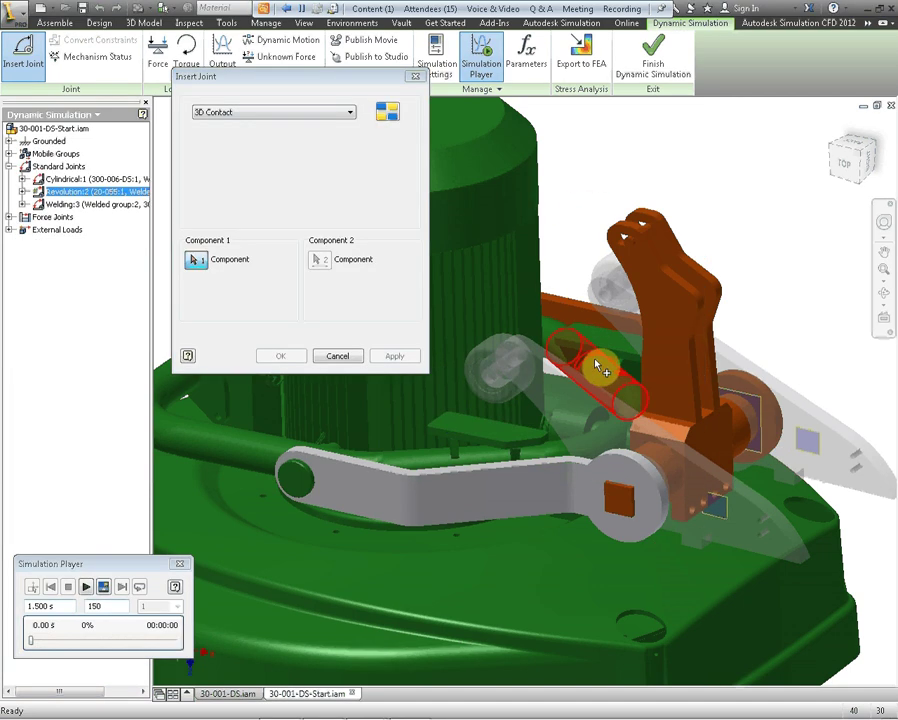
Add a second 3D Contact joint between the opposite support plate beside the orange arm and its roller.
middle_click_drag(586, 352, 463, 360, "shift")
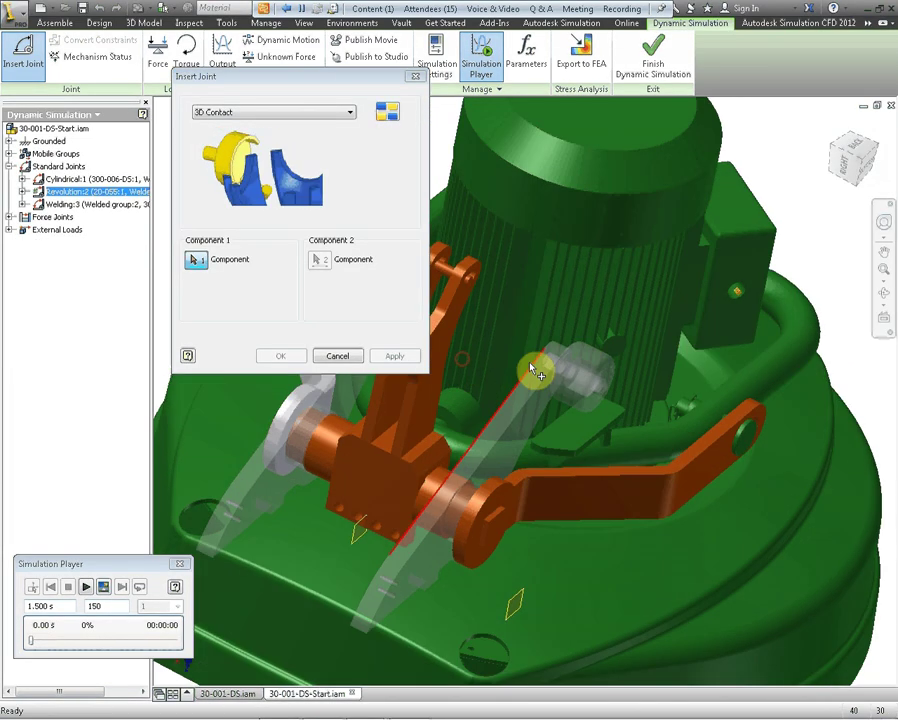
left_click(578, 432)
left_click(578, 381)
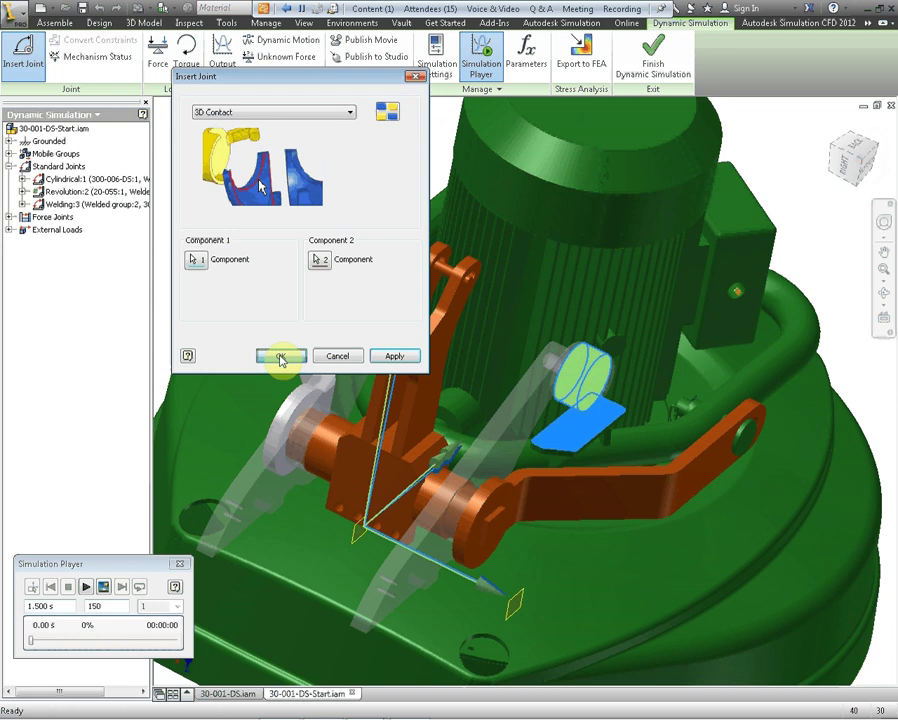
left_click(281, 357)
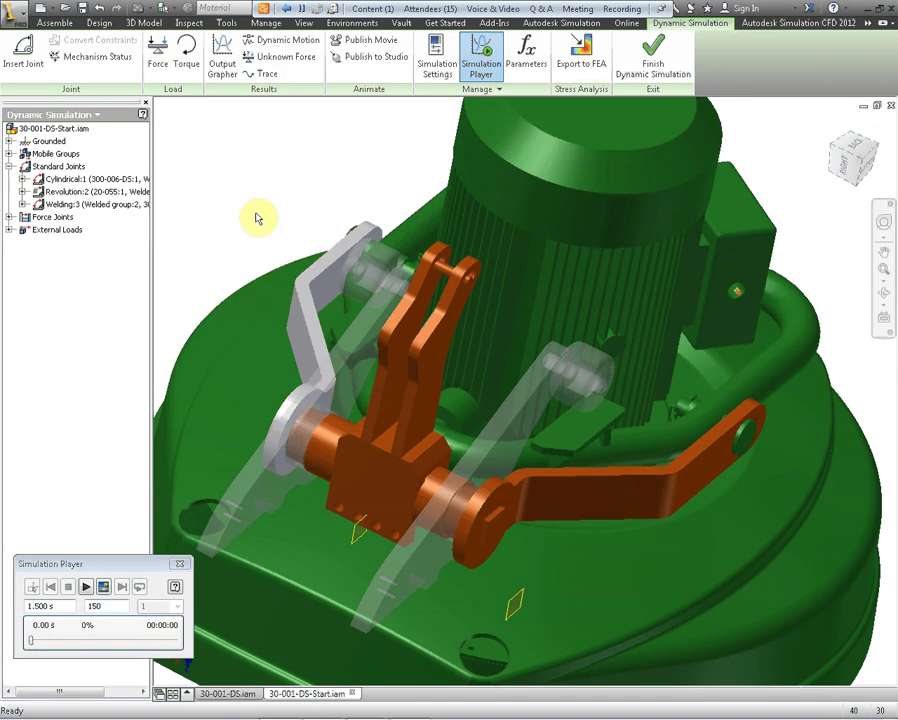
Restore the home view, run the 1.5 s simulation with both 3D contacts and return to construction mode.
key("F6")
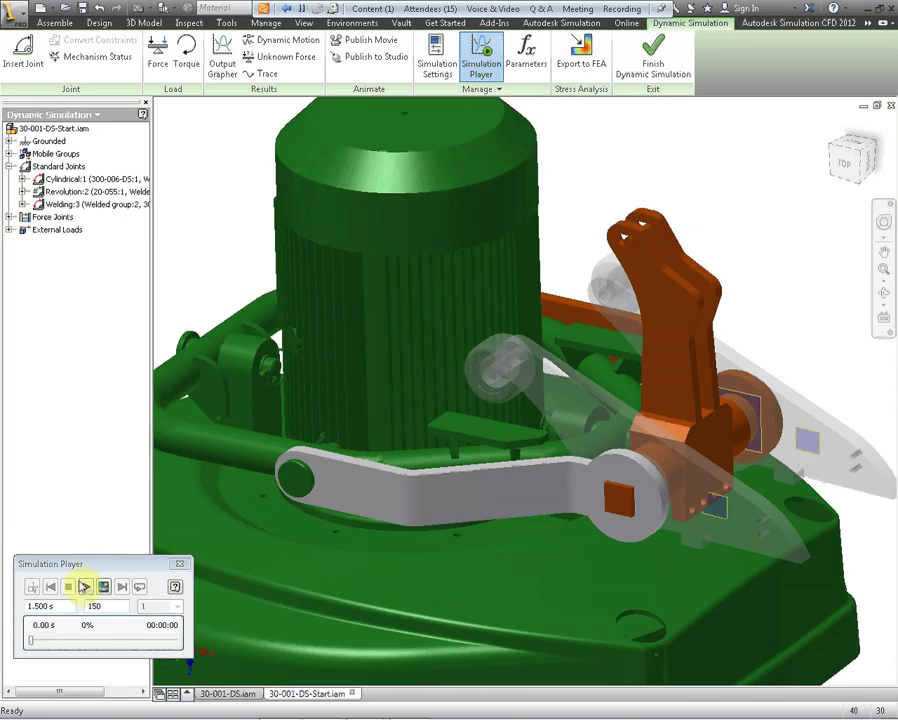
key("F2")
left_click_drag(240, 304, 259, 253)
left_click(86, 586)
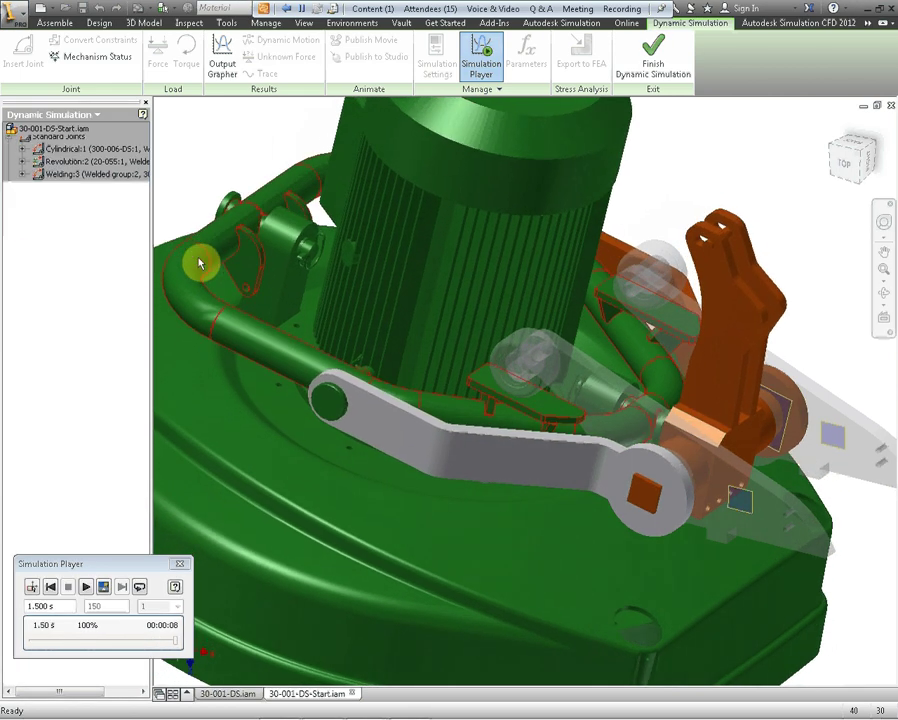
left_click(32, 586)
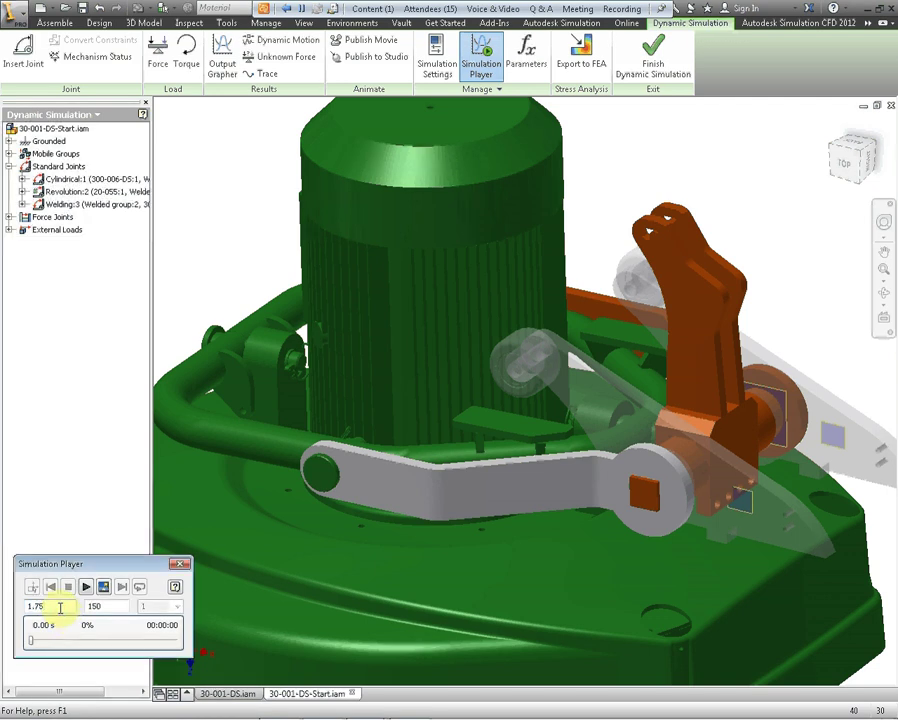
Run the 1.75 s simulation and plot the first 3D contact's Force_max instead of the revolution joint's P[1] position.
left_click(87, 588)
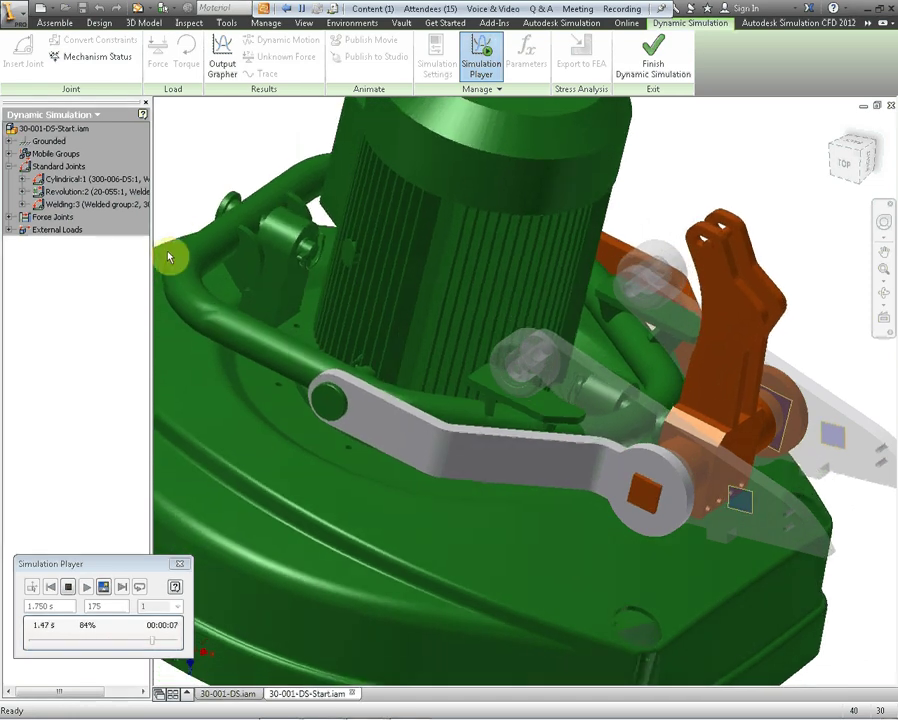
left_click(223, 66)
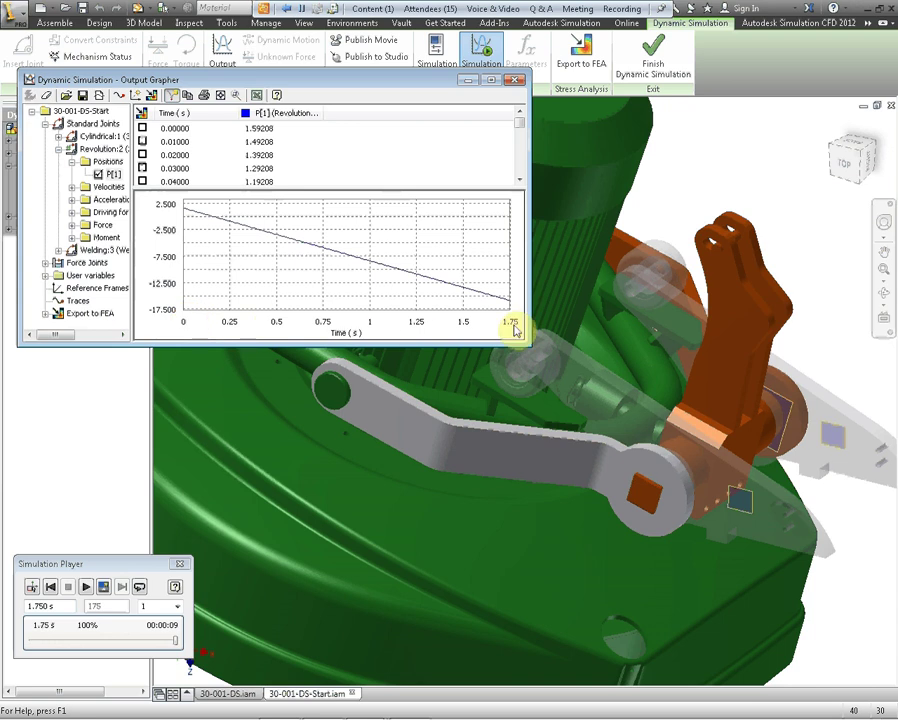
left_click(98, 175)
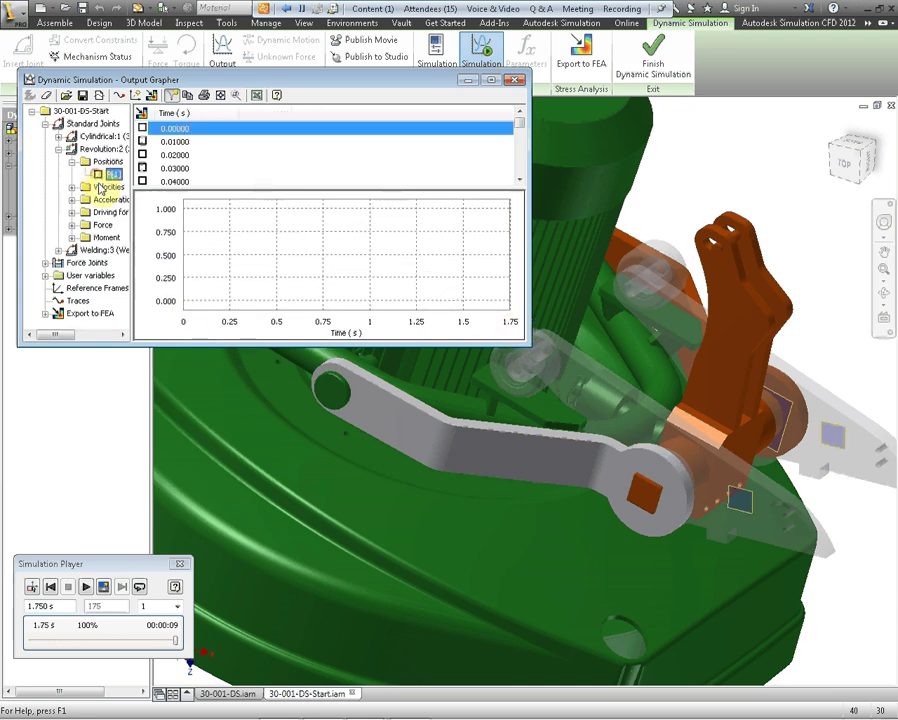
left_click(45, 262)
left_click(59, 276)
left_click(85, 149)
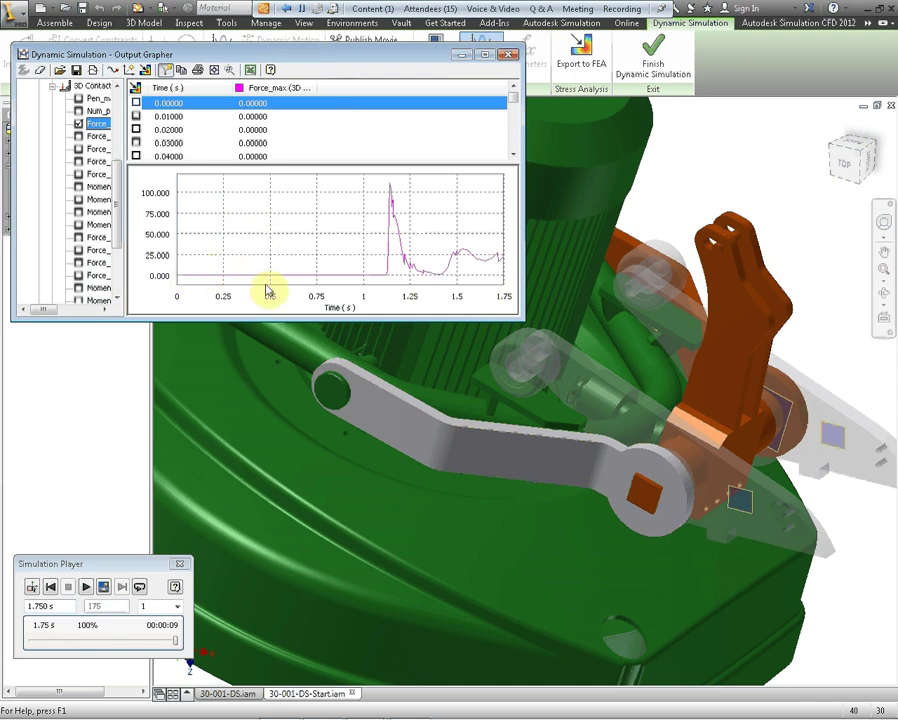
Replay the simulation and locate the peak of the Force_max curve, closing the Output Grapher when done.
left_click(50, 587)
left_click(86, 588)
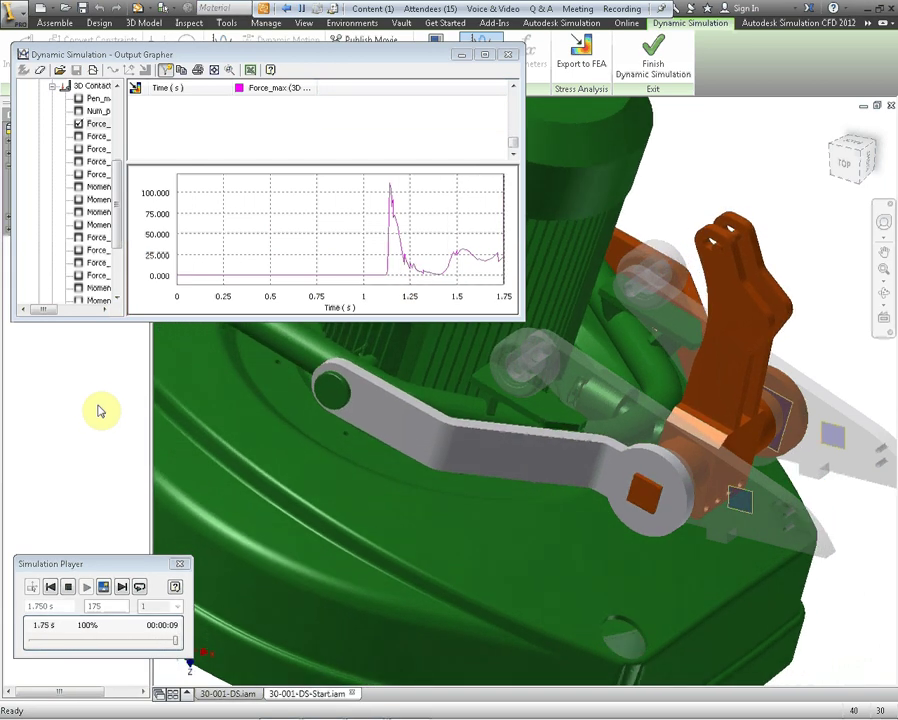
right_click(277, 92)
left_click(306, 132)
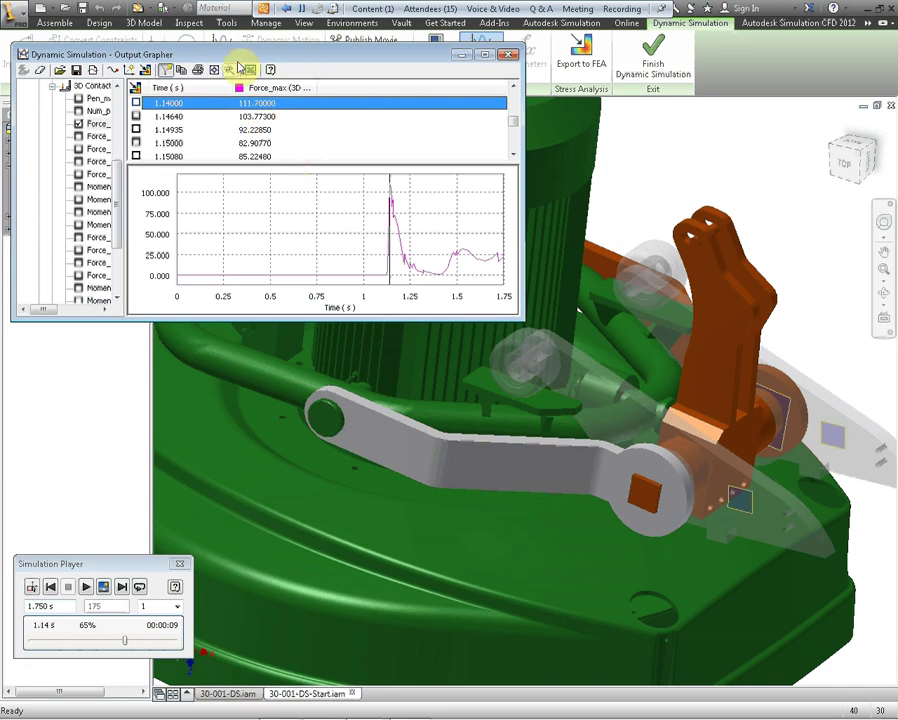
left_click_drag(249, 60, 255, 62)
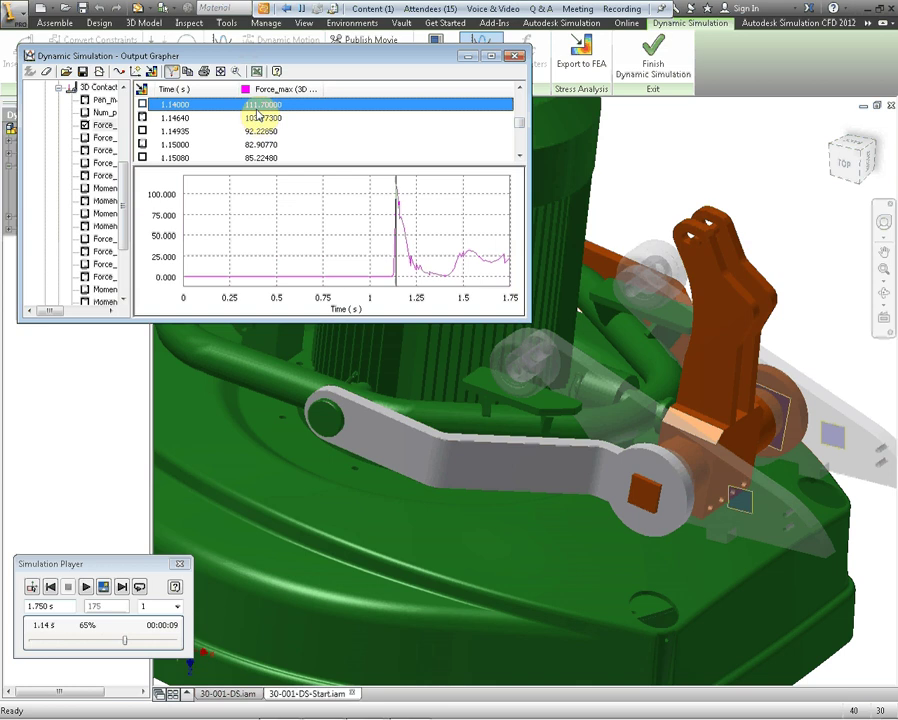
left_click(512, 59)
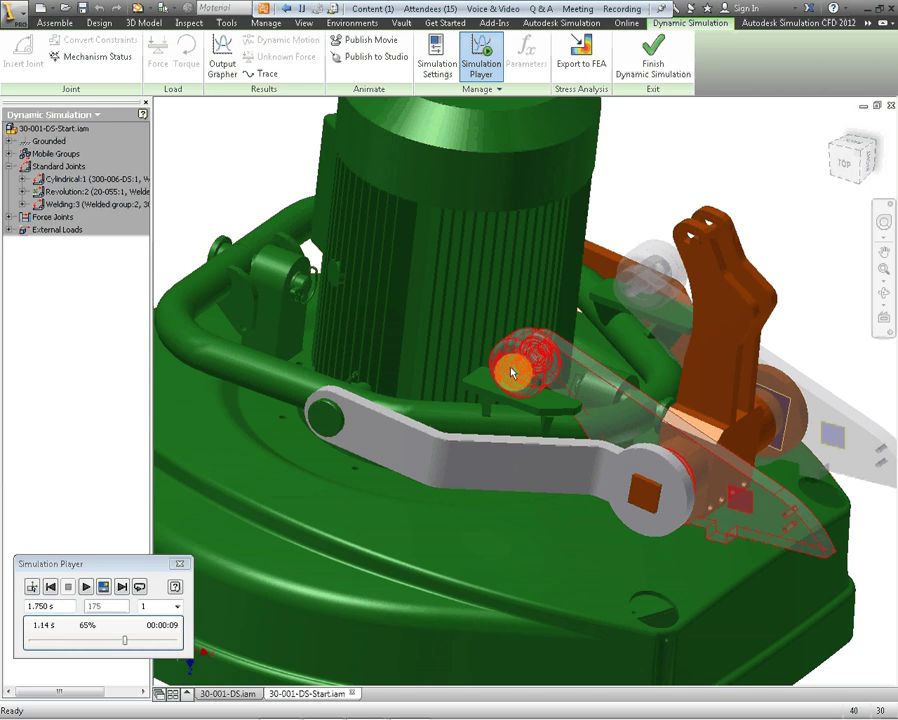
Return to construction mode and set the stiffness of 3D Contact:4 to 100 N/mm.
left_click(30, 588)
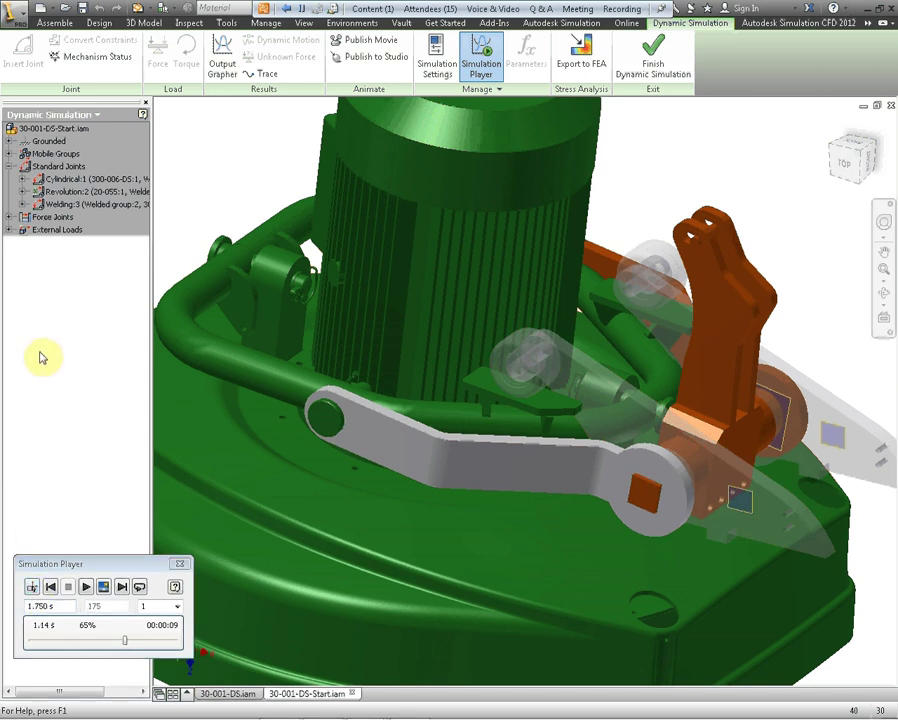
left_click(9, 217)
left_click(45, 230)
double_click(70, 230)
double_click(279, 122)
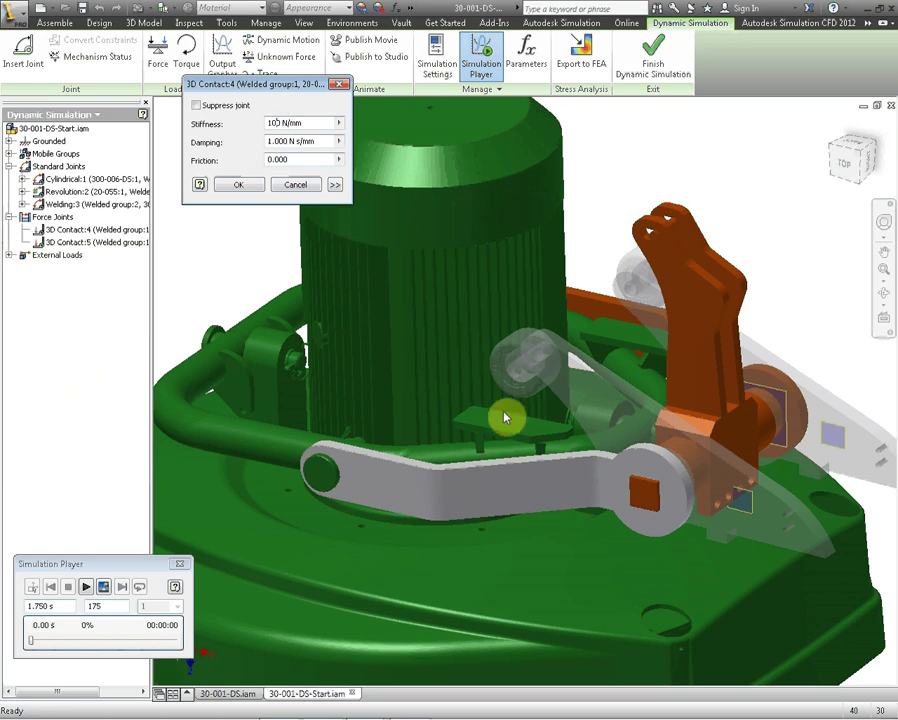
left_click(238, 184)
Set the stiffness of 3D Contact:5 to 100 N/mm.
left_click(52, 243)
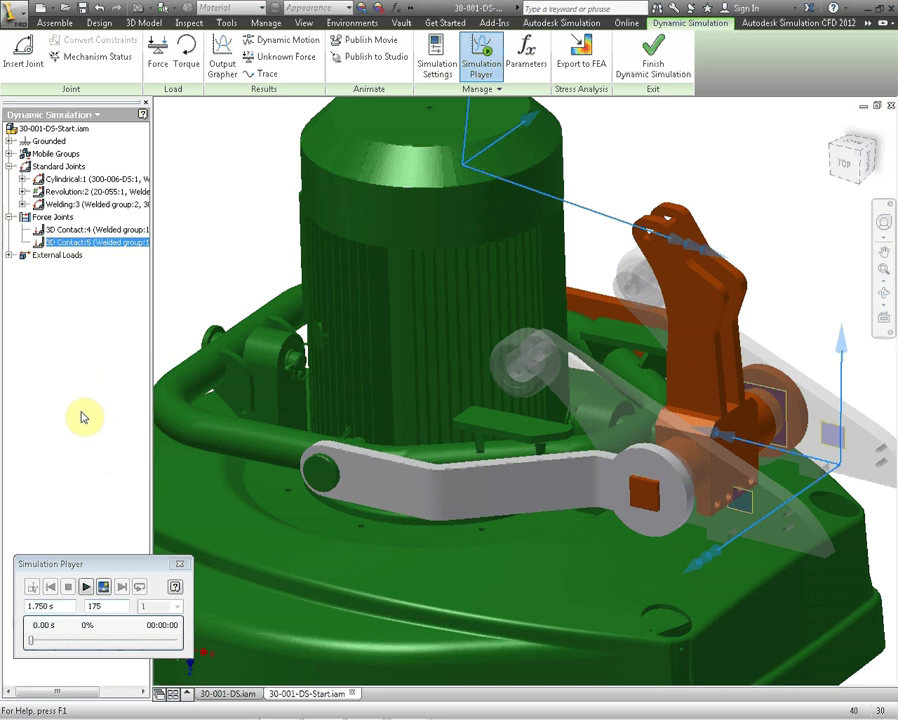
double_click(248, 234)
type("100 N/mm")
left_click(238, 184)
Rerun the 1.75 s simulation and mark the time step of the Force_max peak, 1.14 s, for FEA export.
left_click(86, 588)
left_click(220, 62)
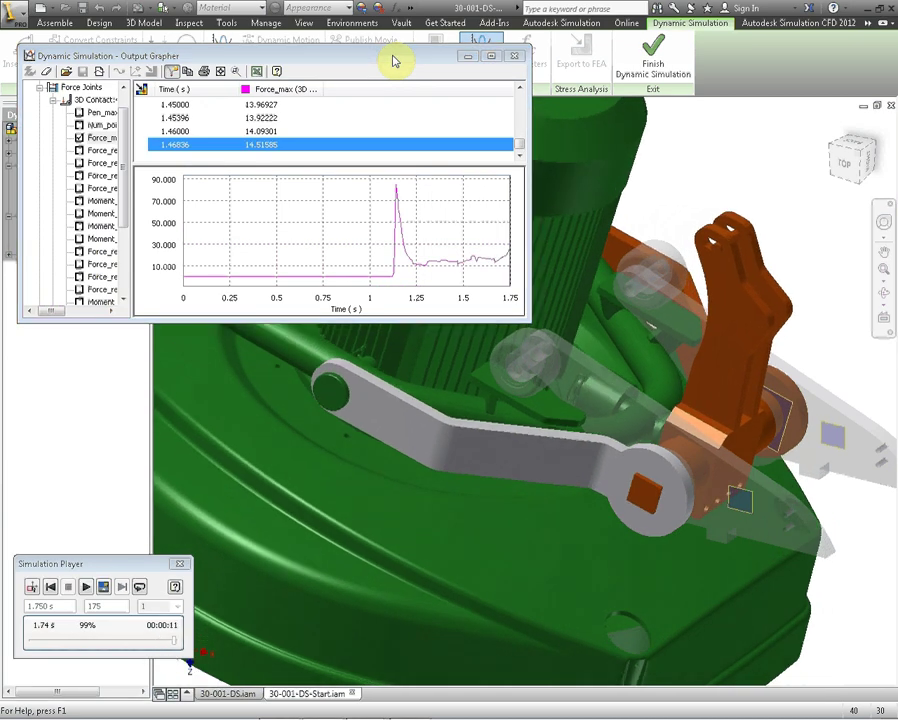
right_click(271, 93)
left_click(302, 131)
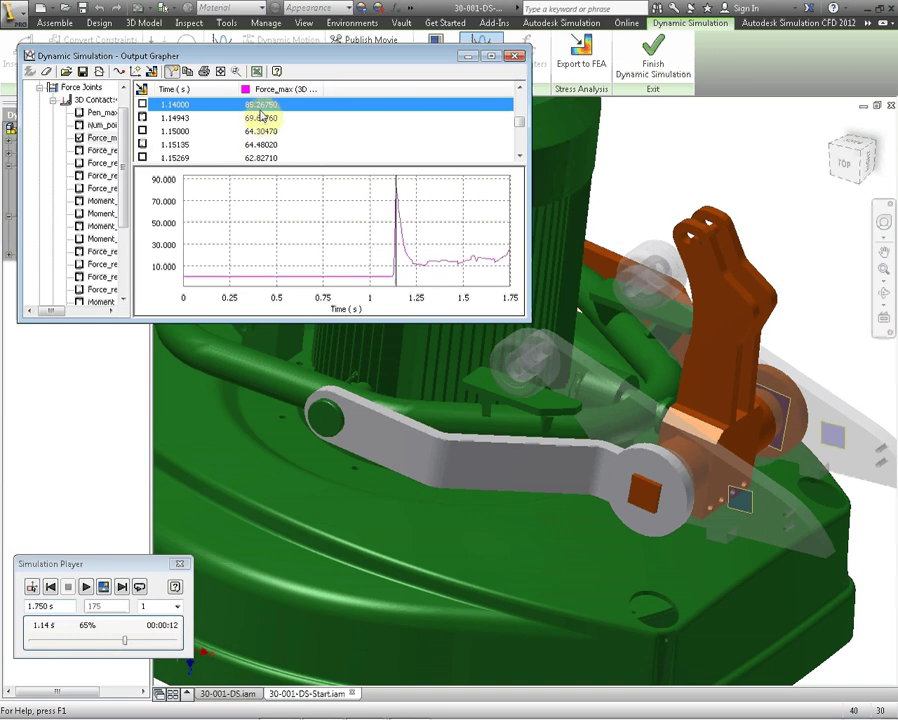
left_click_drag(316, 67, 308, 78)
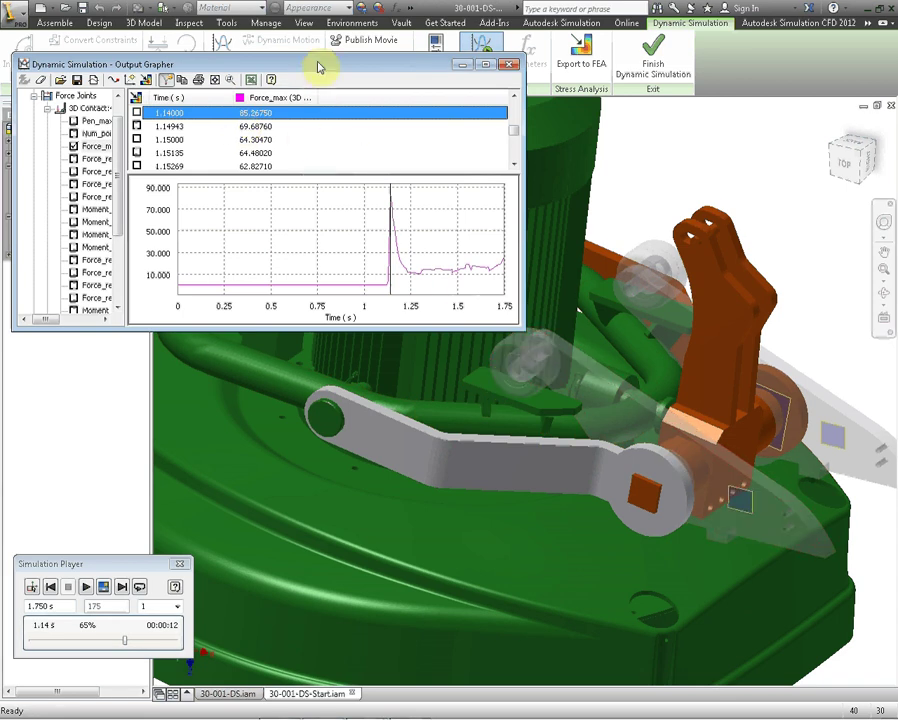
left_click_drag(318, 67, 319, 67)
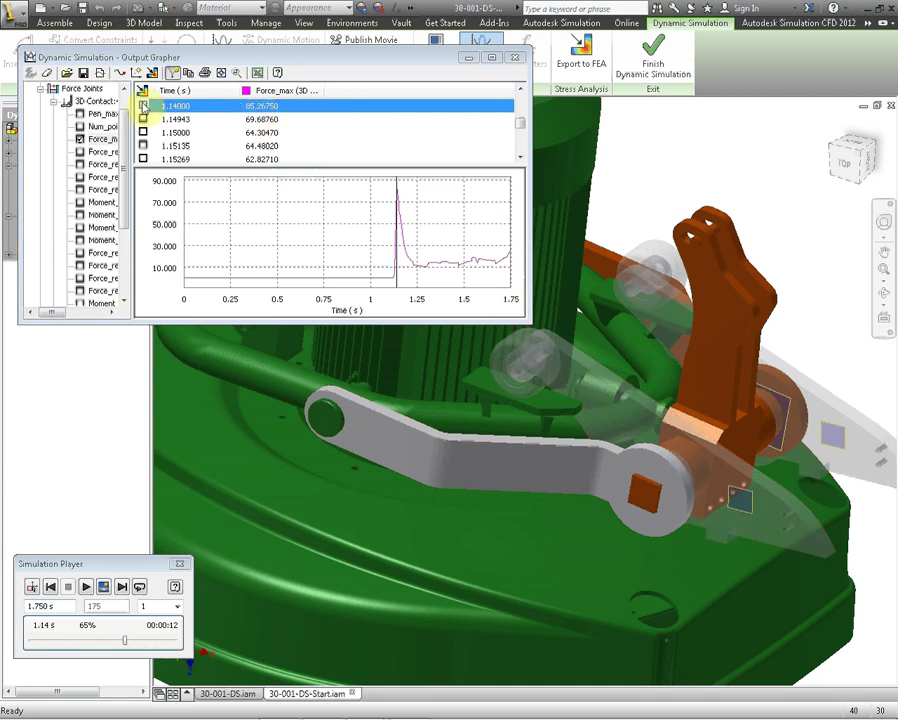
left_click(143, 105)
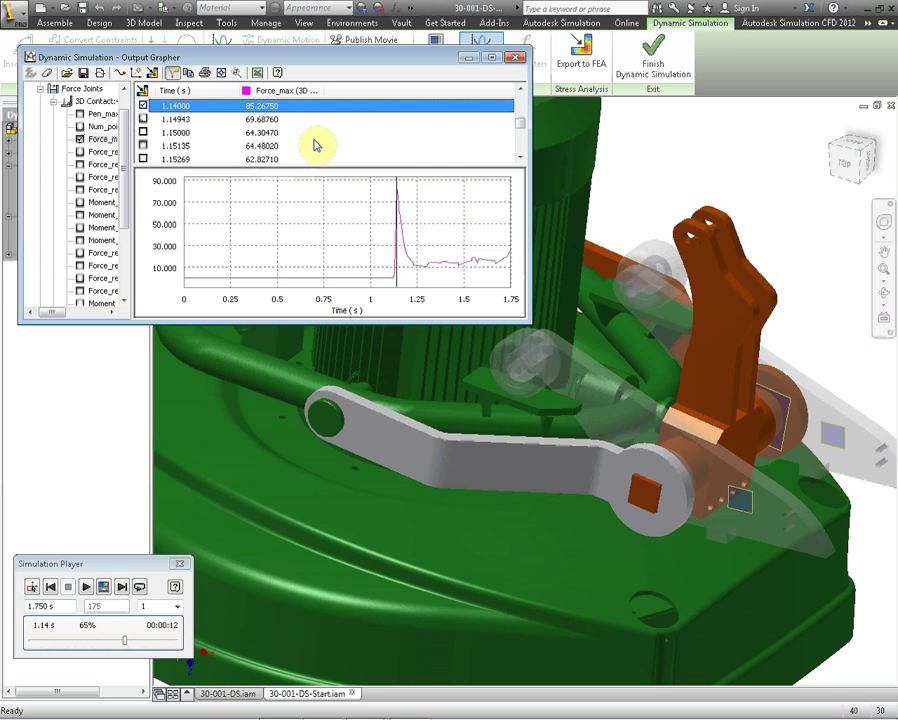
left_click(515, 57)
Select the grey arm 300-006-DS for FEA export and assign its round hole face as load-bearing for the Cylindrical:1 joint.
left_click(572, 66)
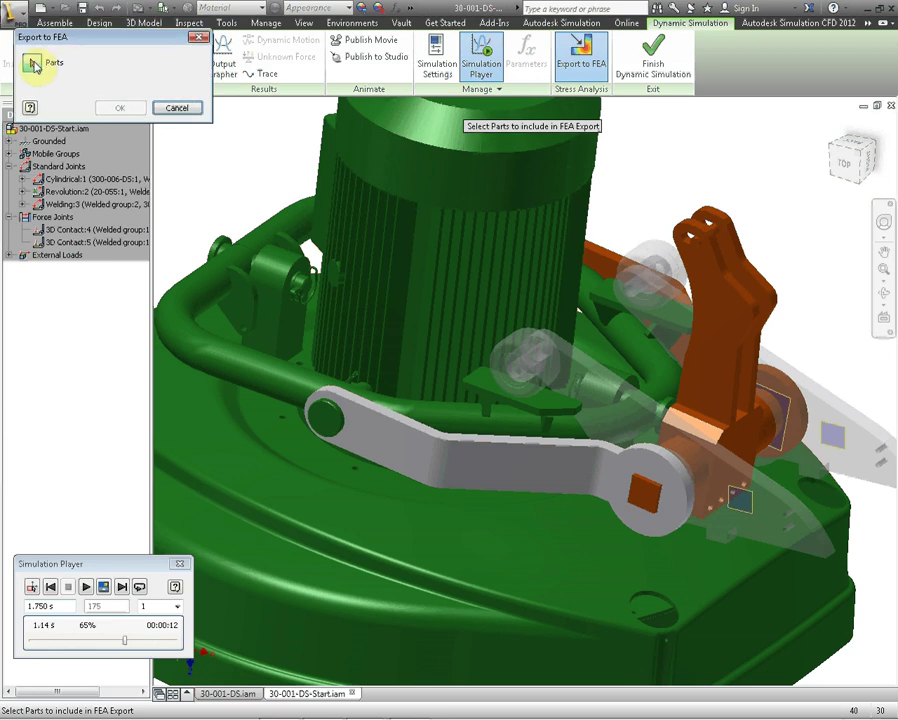
left_click(462, 466)
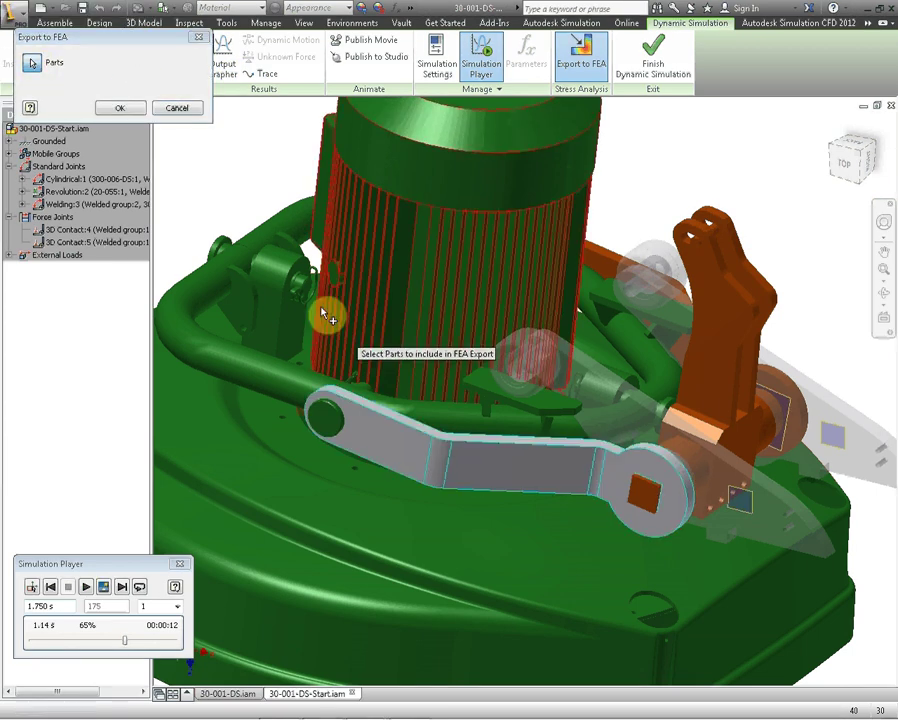
left_click(120, 107)
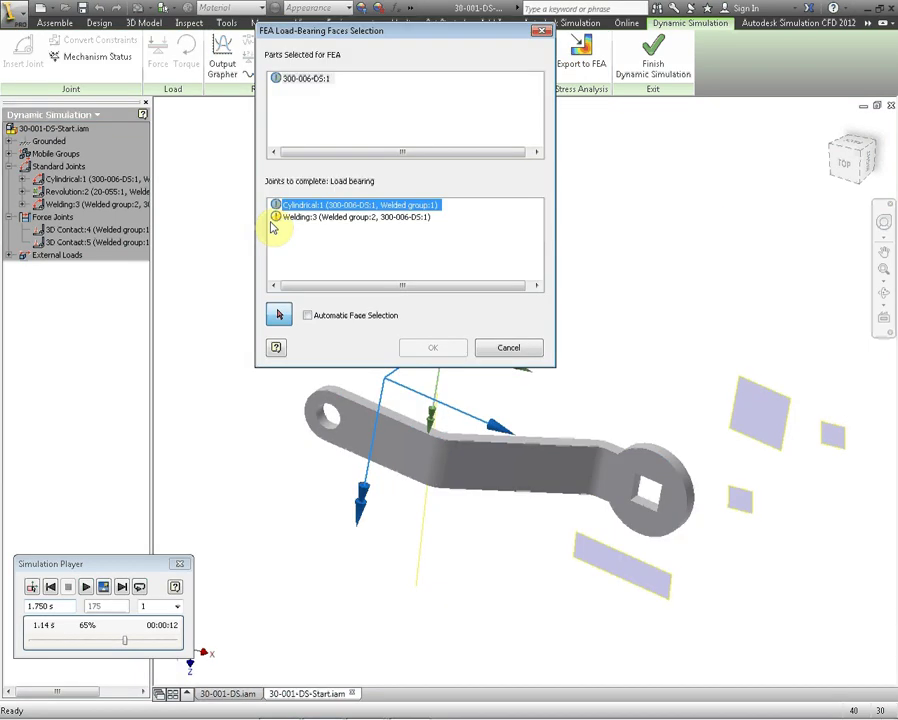
left_click_drag(812, 192, 832, 165)
left_click_drag(246, 415, 268, 432)
key("Escape")
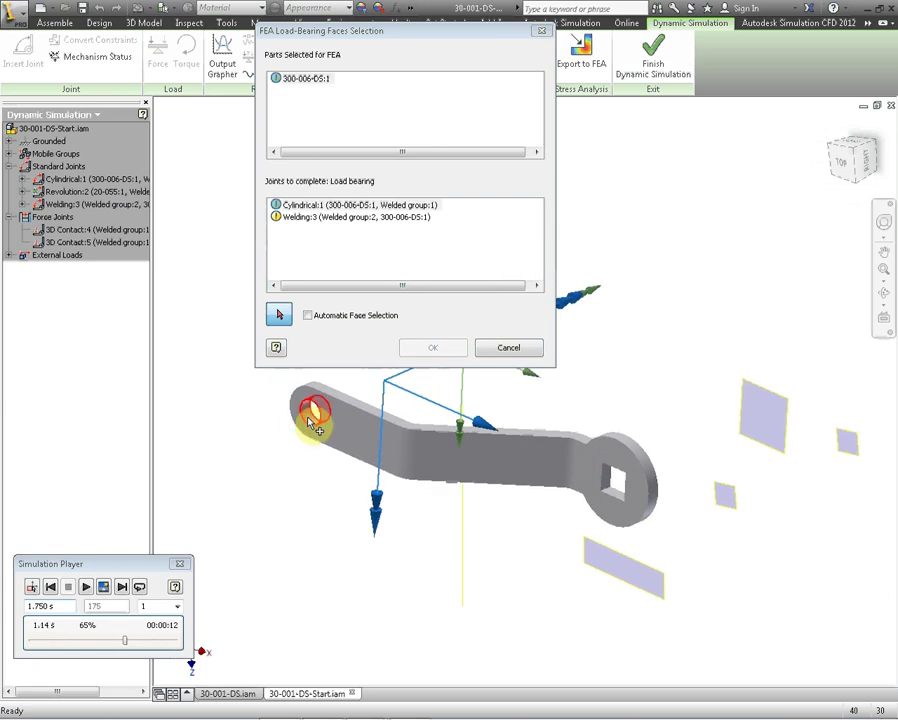
Assign the inner faces of the arm's square hole as load-bearing for the Welding:3 joint and accept the face selection.
left_click(302, 217)
left_click(614, 485)
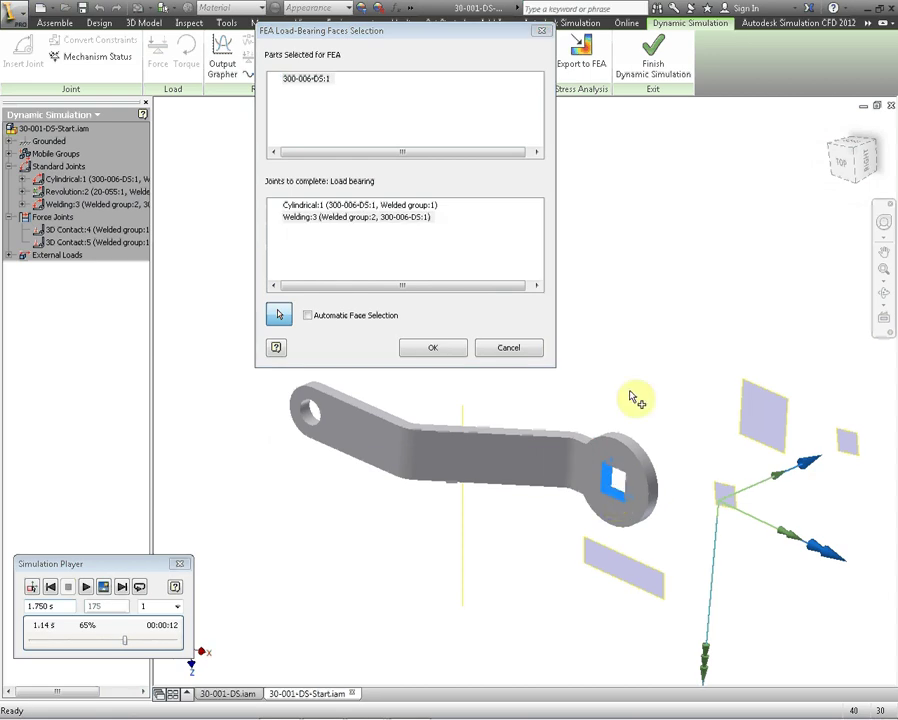
middle_click_drag(630, 408, 616, 450, "shift")
scroll(600, 474, "up", 5)
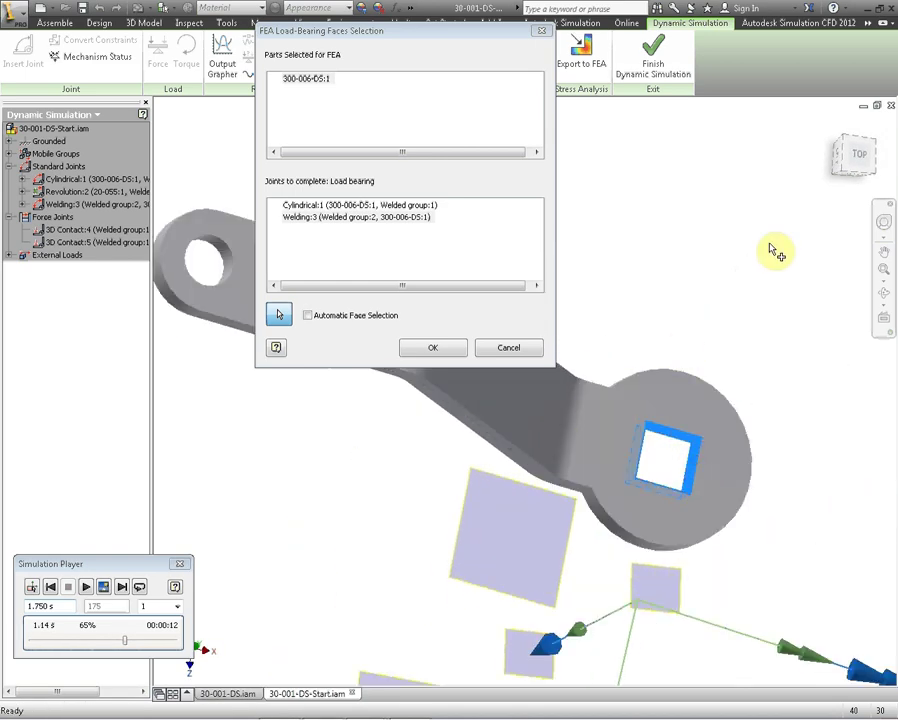
mouse_move(851, 170)
left_click_drag(851, 170, 678, 250)
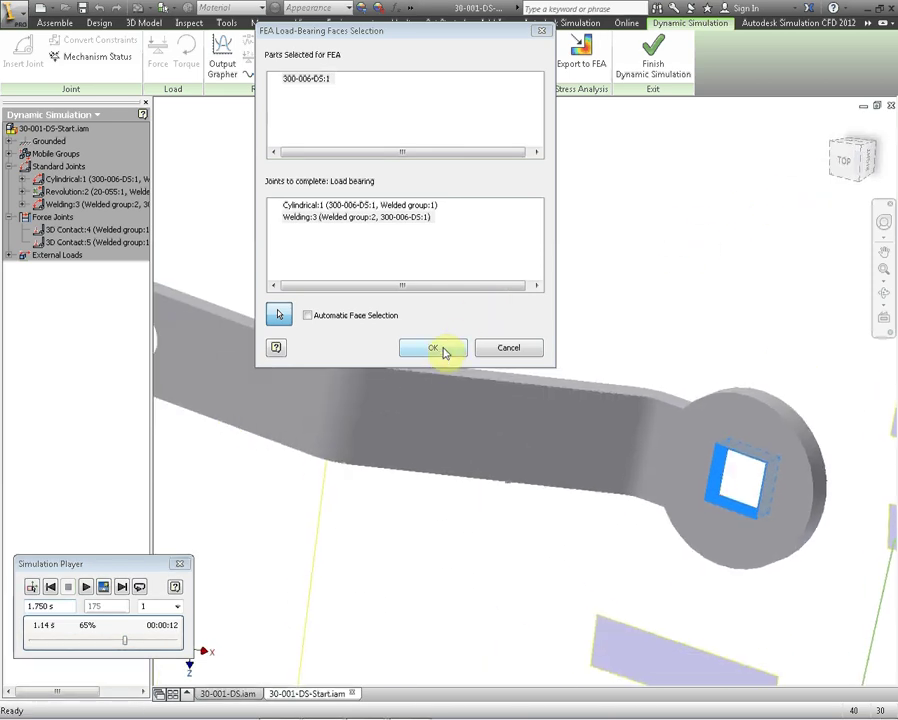
left_click(435, 347)
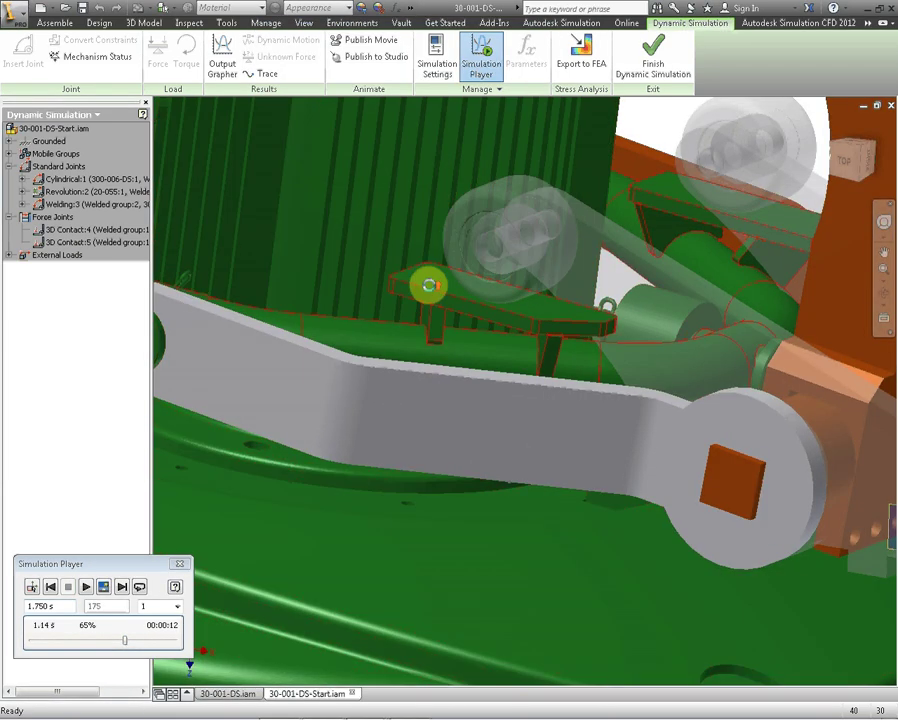
Finish Dynamic Simulation and open the assembly in the Stress Analysis environment.
scroll(398, 258, "up", 5)
scroll(398, 262, "down", 10)
left_click_drag(471, 312, 545, 376)
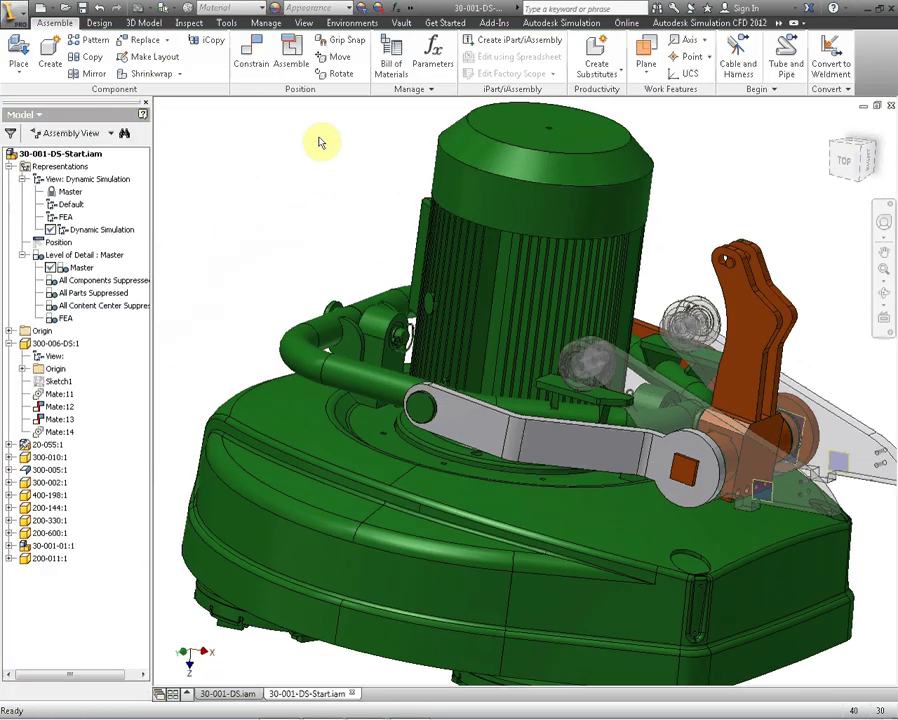
left_click(348, 22)
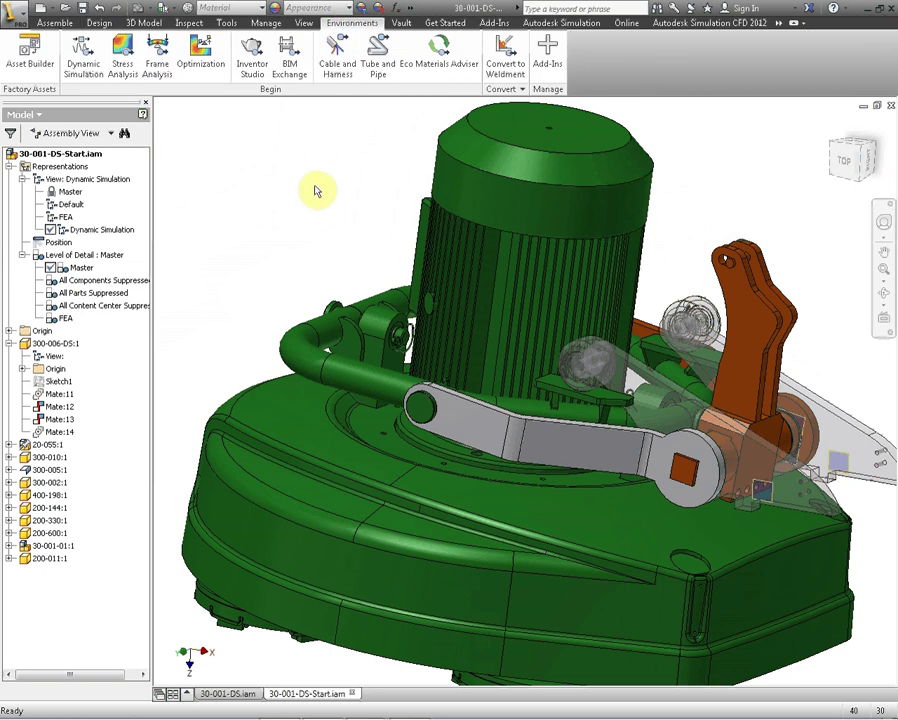
left_click(122, 55)
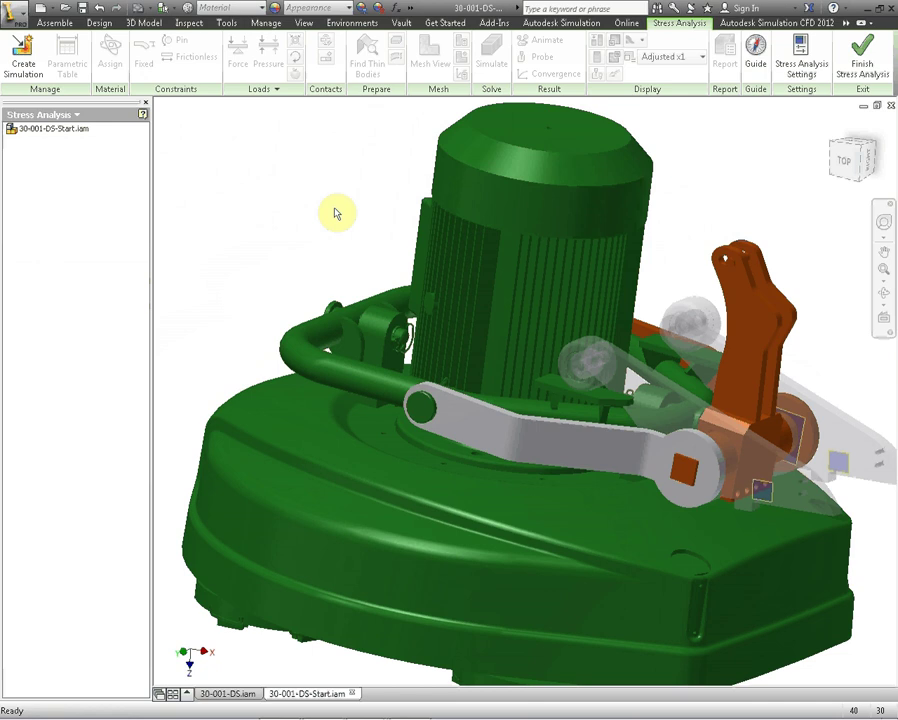
Create a static analysis with rigid body mode elimination and Motion Loads Analysis for part 300-006-DS at time step 1.14.
left_click(22, 56)
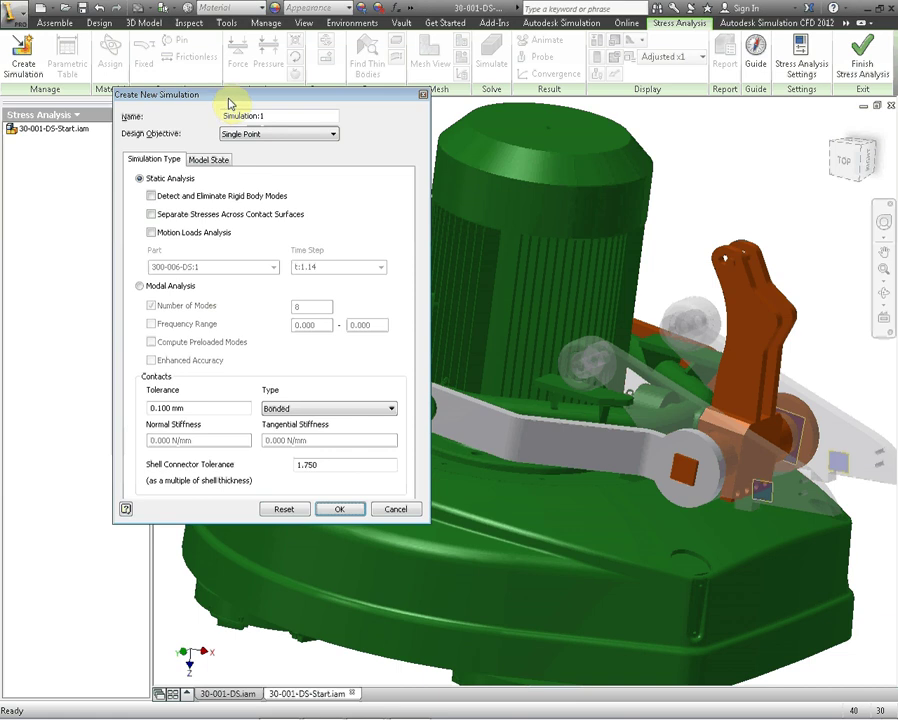
left_click_drag(233, 87, 234, 86)
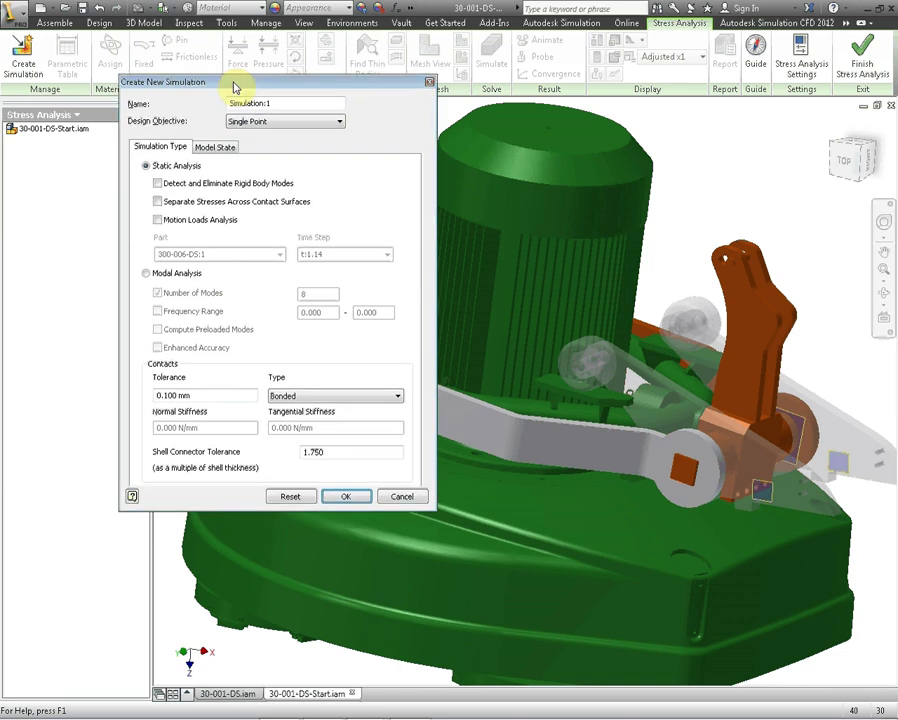
left_click(157, 183)
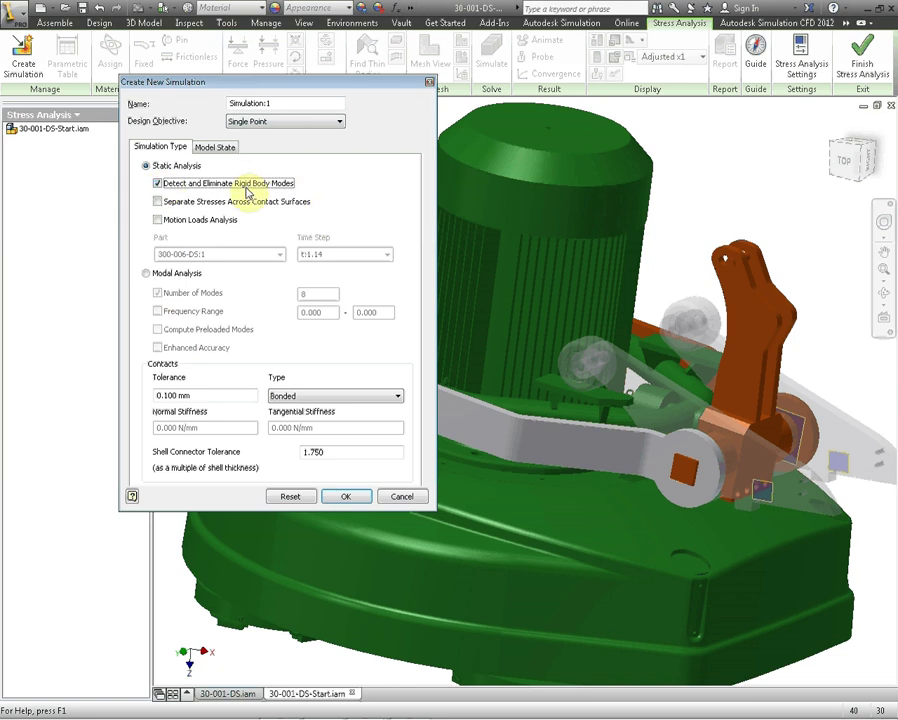
left_click(157, 220)
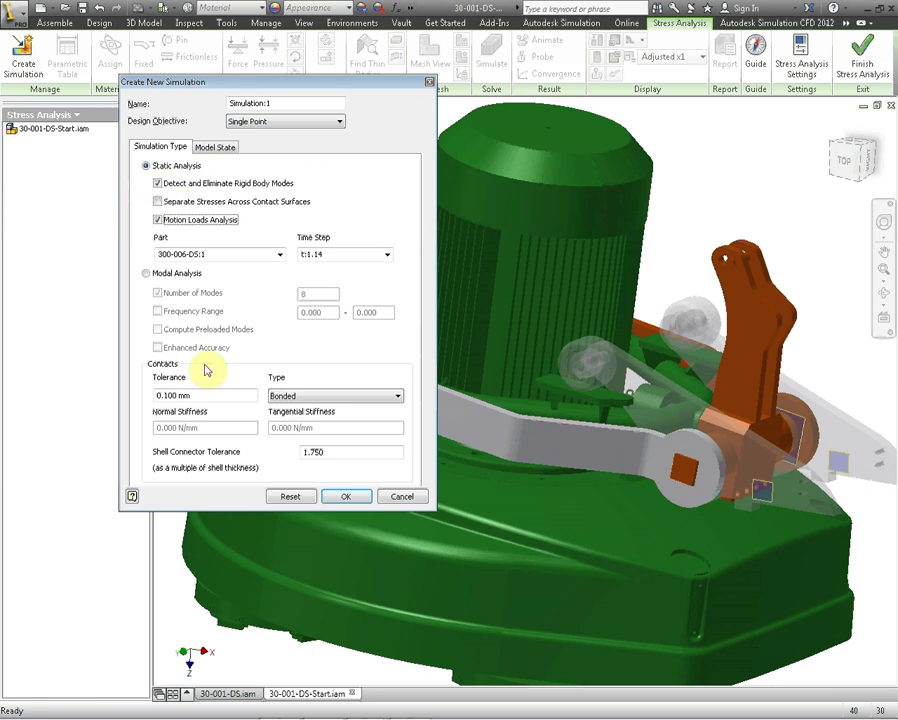
left_click(344, 494)
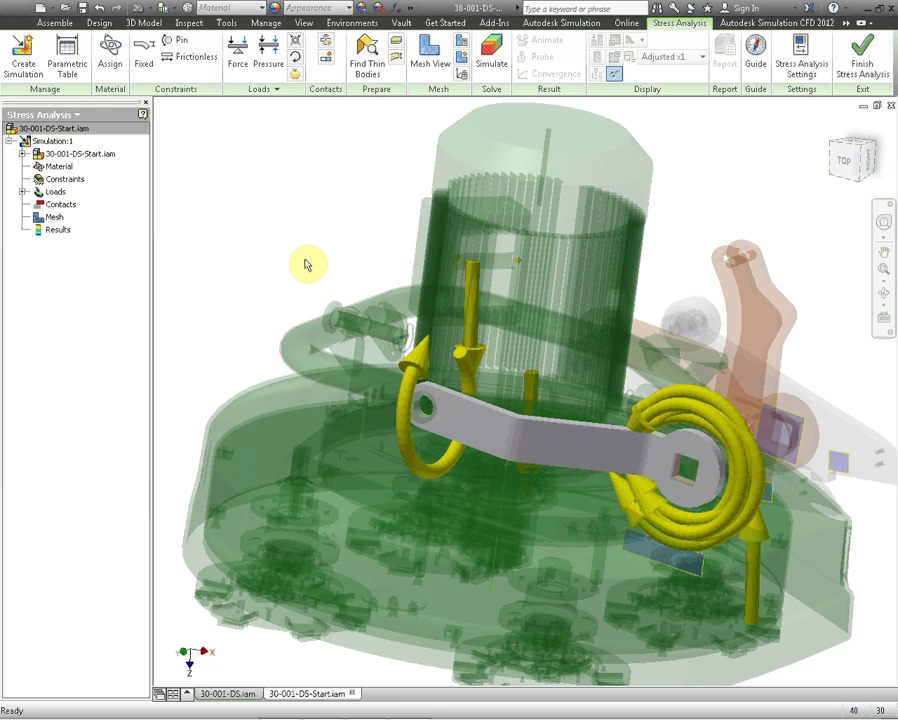
Expand the assembly's components and isolate the arm 300-006-DS with its motion loads.
left_click(23, 158)
left_click(80, 166)
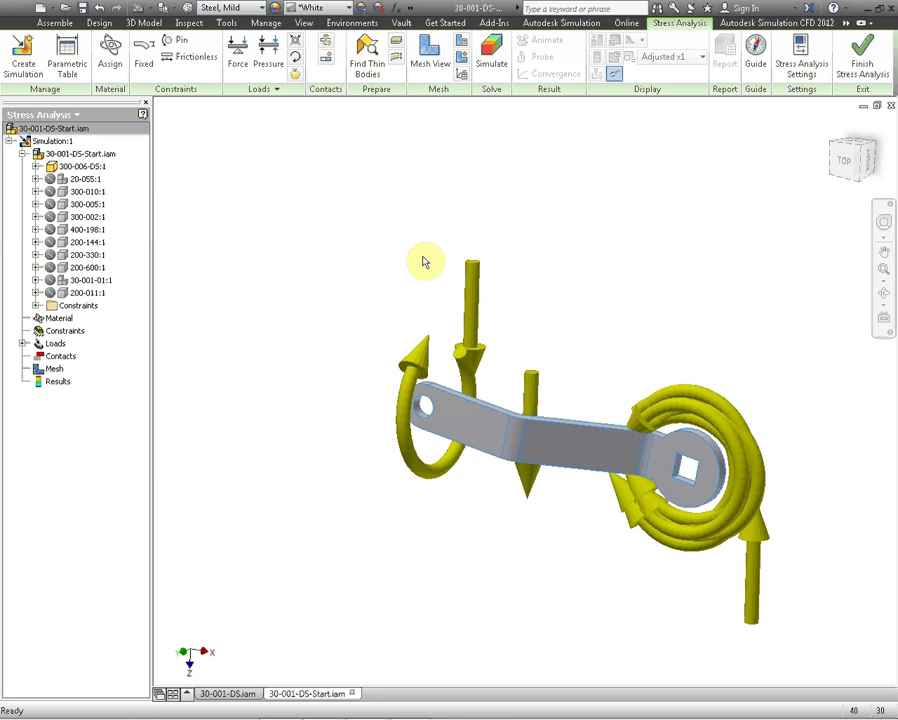
key("F2")
left_click_drag(390, 257, 283, 224)
scroll(305, 234, "down", 3)
scroll(307, 234, "up", 3)
left_click(435, 64)
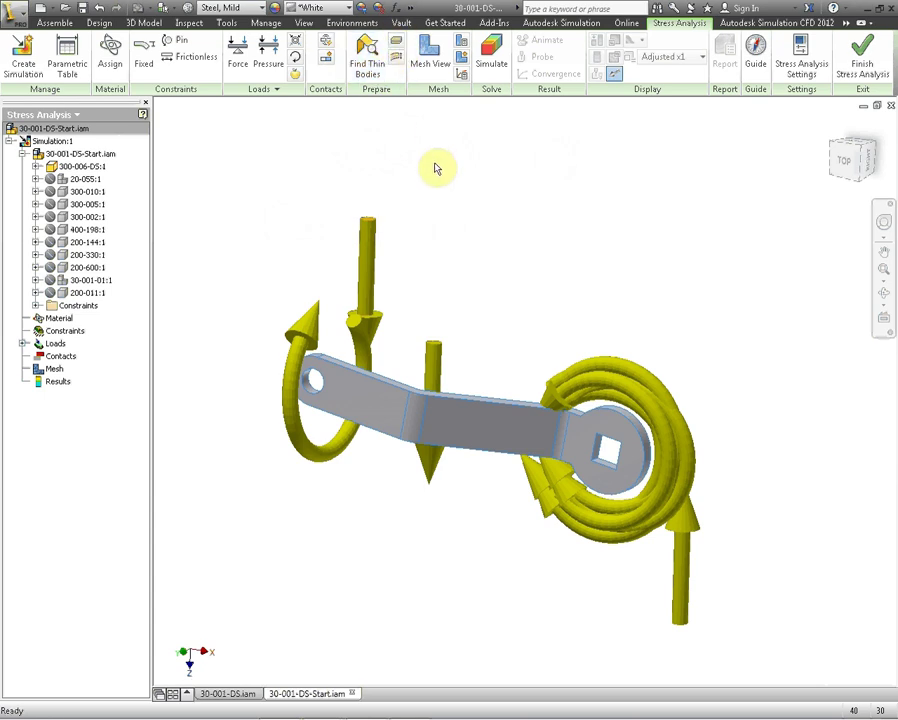
middle_click_drag(449, 210, 457, 186, "shift")
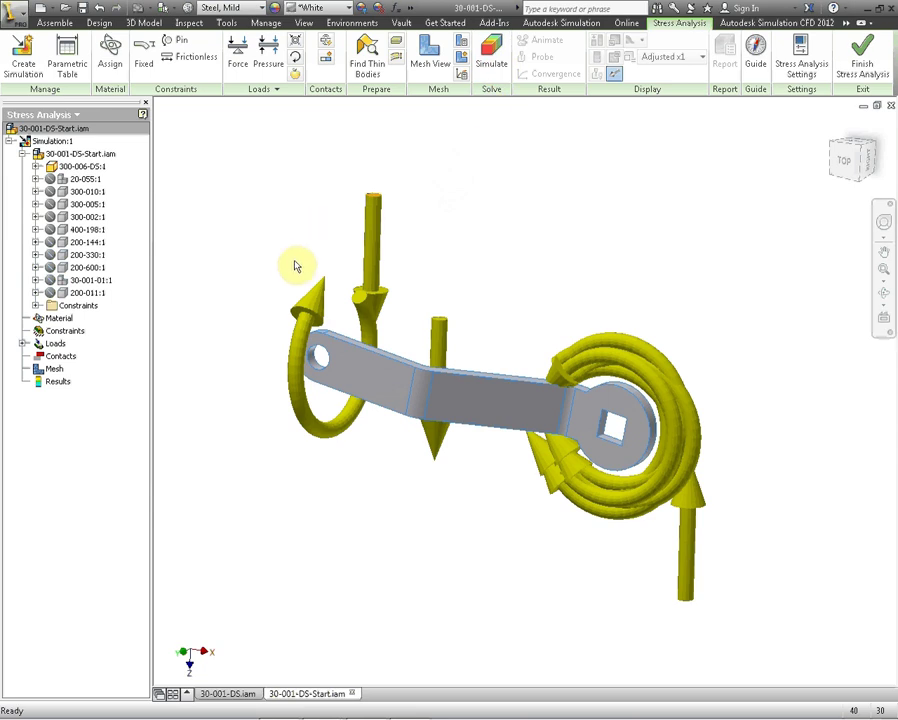
Switch to the solved 30-001-DS assembly and review the arm's mesh with its Von Mises Stress and Safety Factor results.
left_click(220, 693)
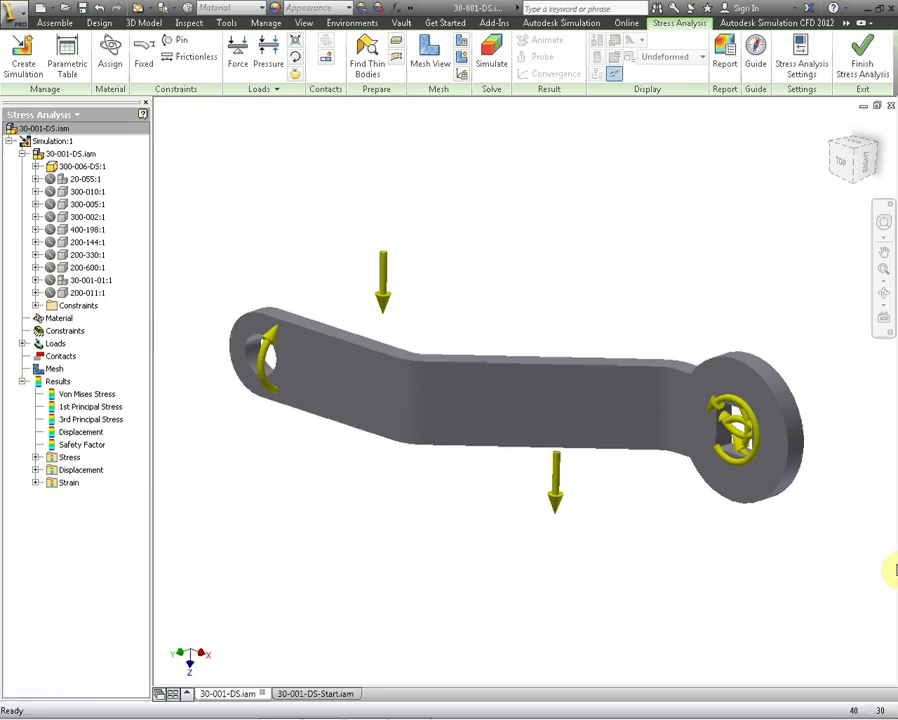
left_click(428, 55)
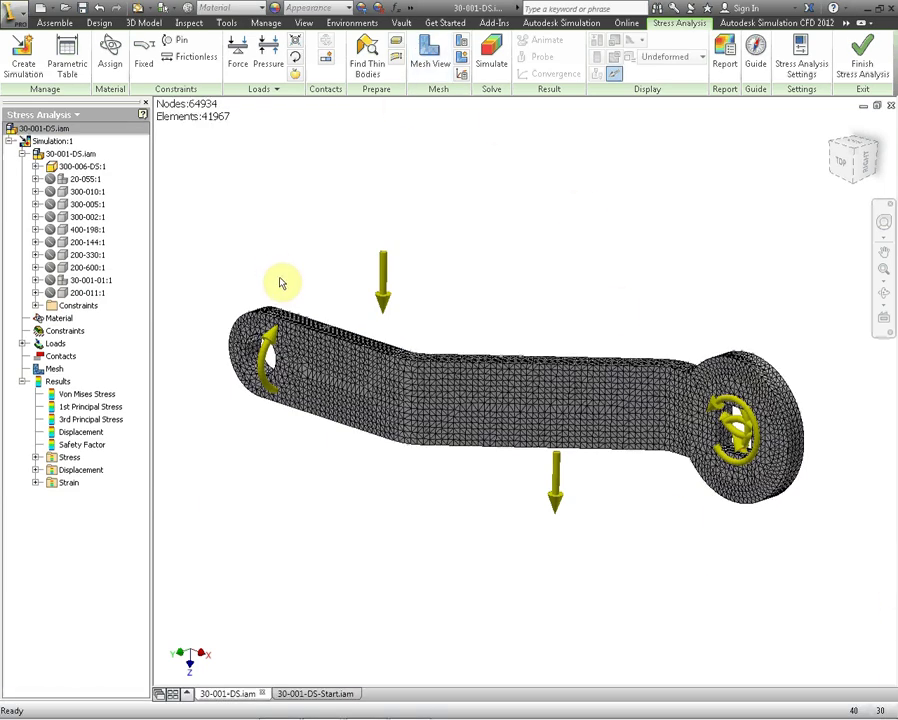
left_click(62, 394)
left_click(62, 394)
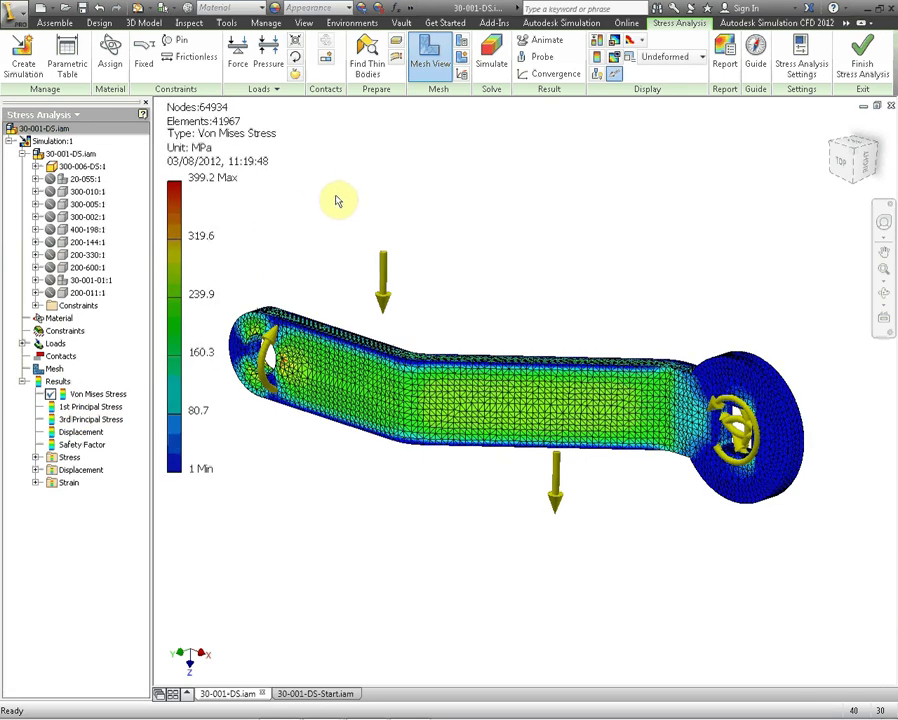
middle_click_drag(347, 252, 353, 214)
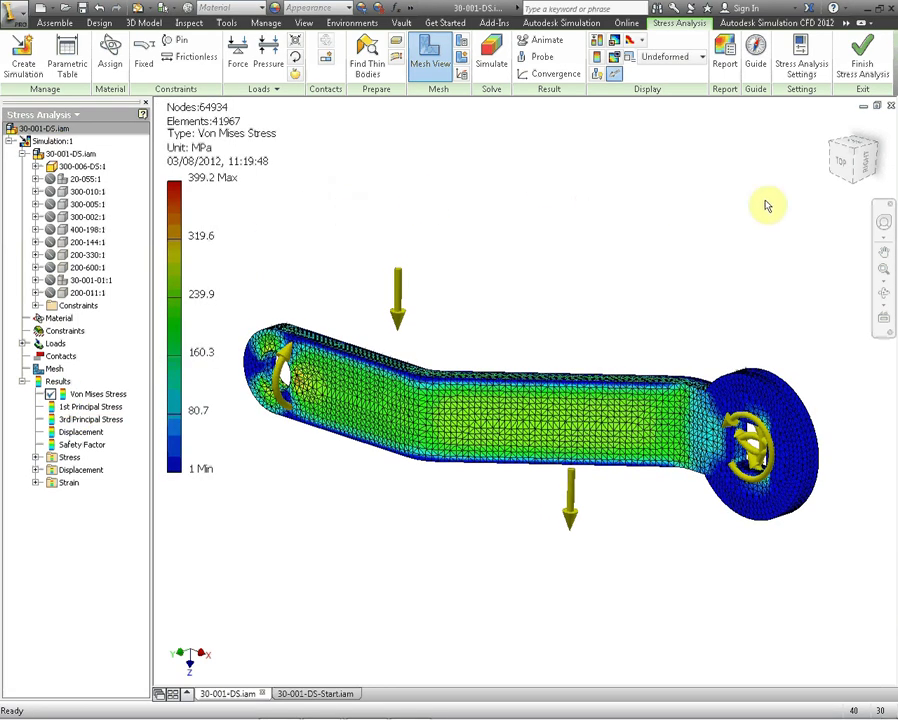
left_click_drag(784, 176, 821, 176)
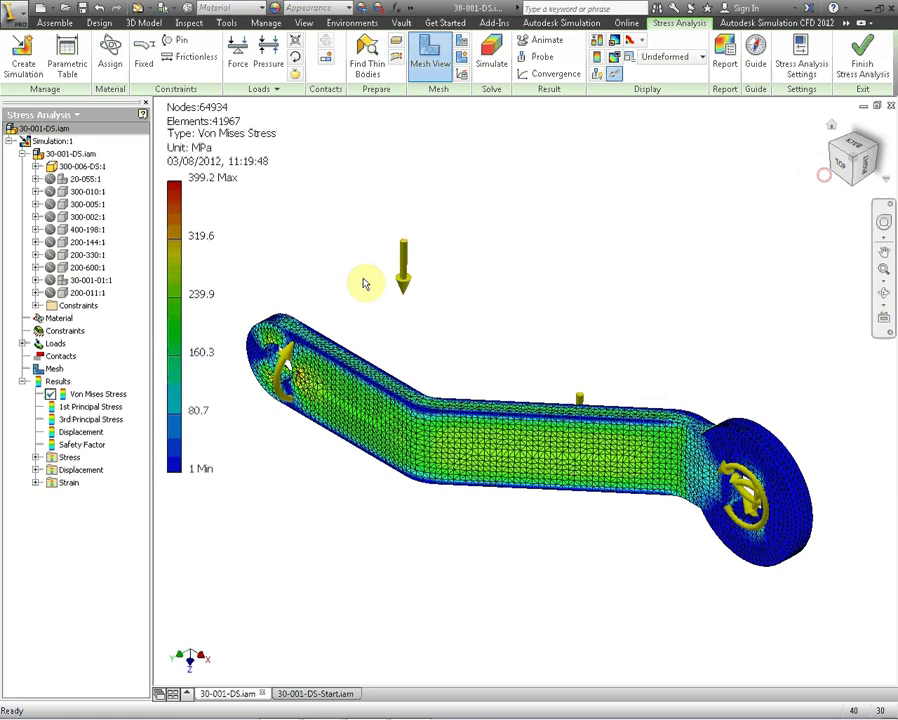
left_click(82, 444)
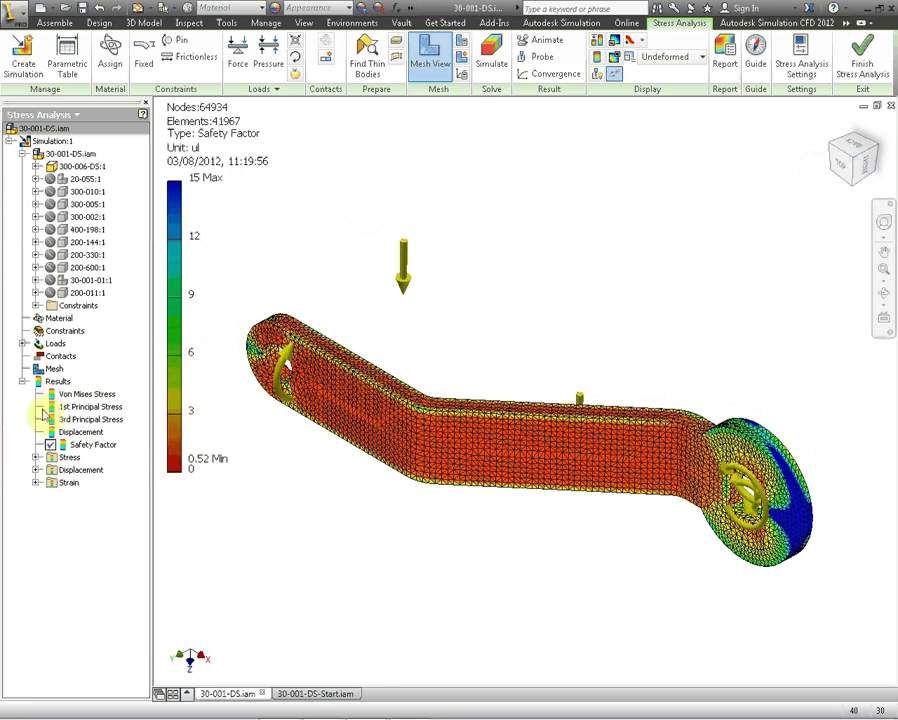
double_click(60, 396)
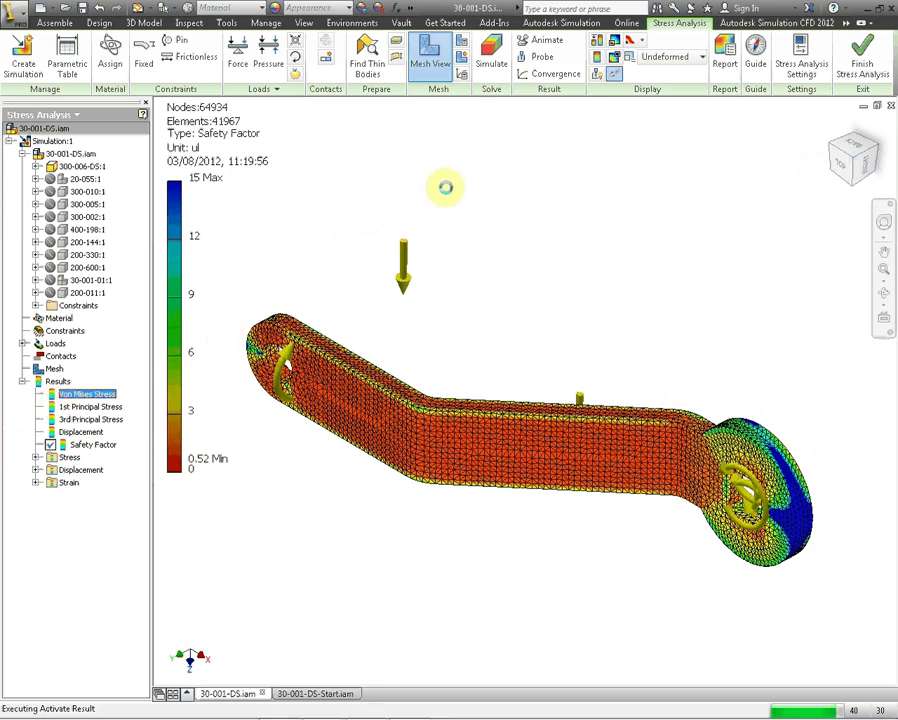
Examine the convergence plot of the arm's Von Mises Stress and close it.
left_click(526, 79)
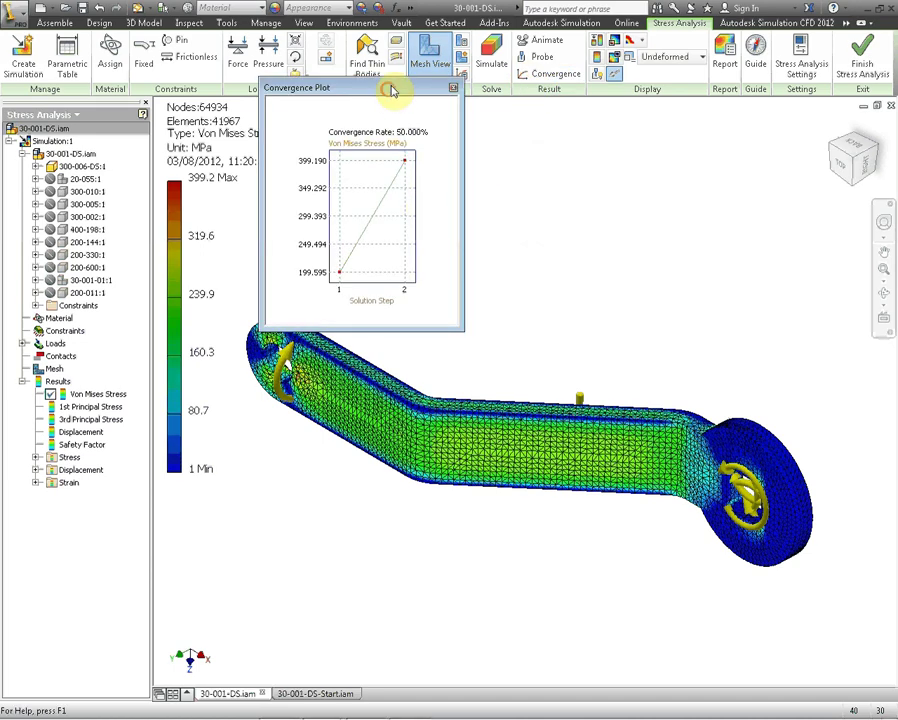
left_click_drag(394, 87, 404, 55)
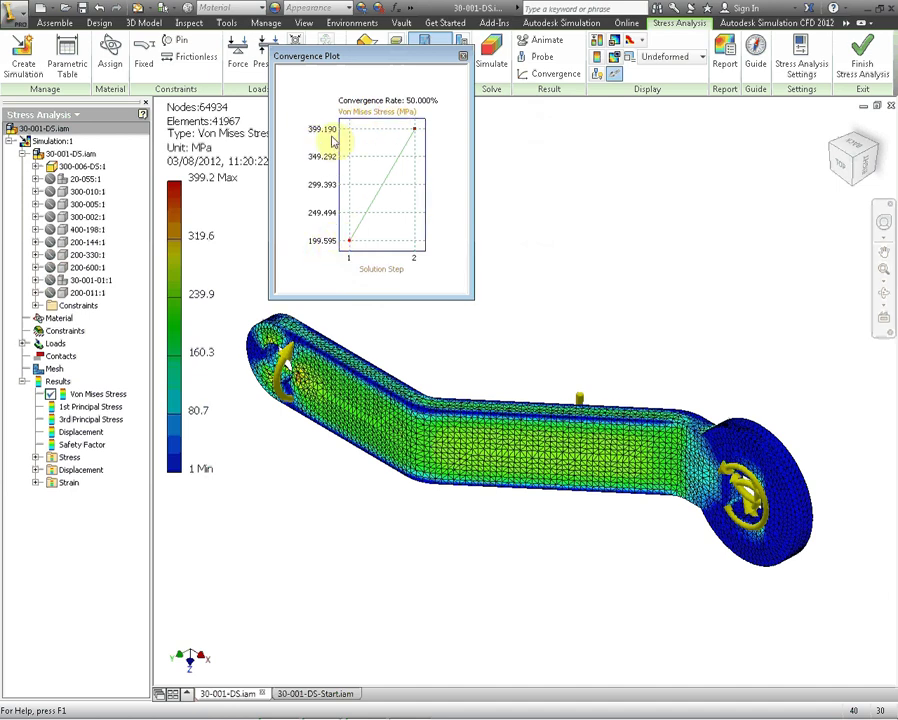
left_click_drag(443, 58, 481, 63)
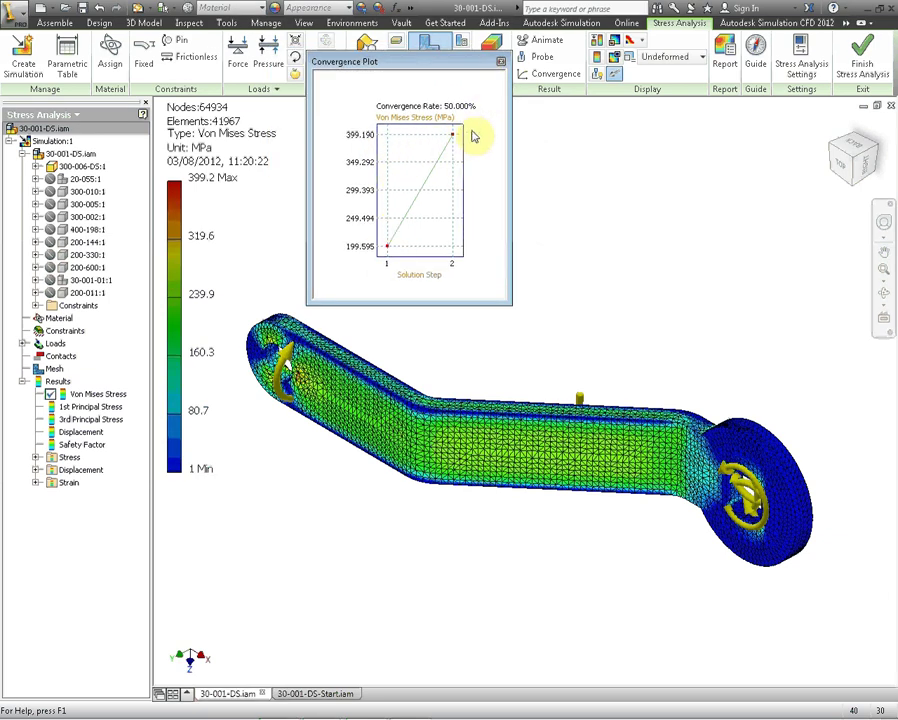
left_click_drag(463, 64, 617, 114)
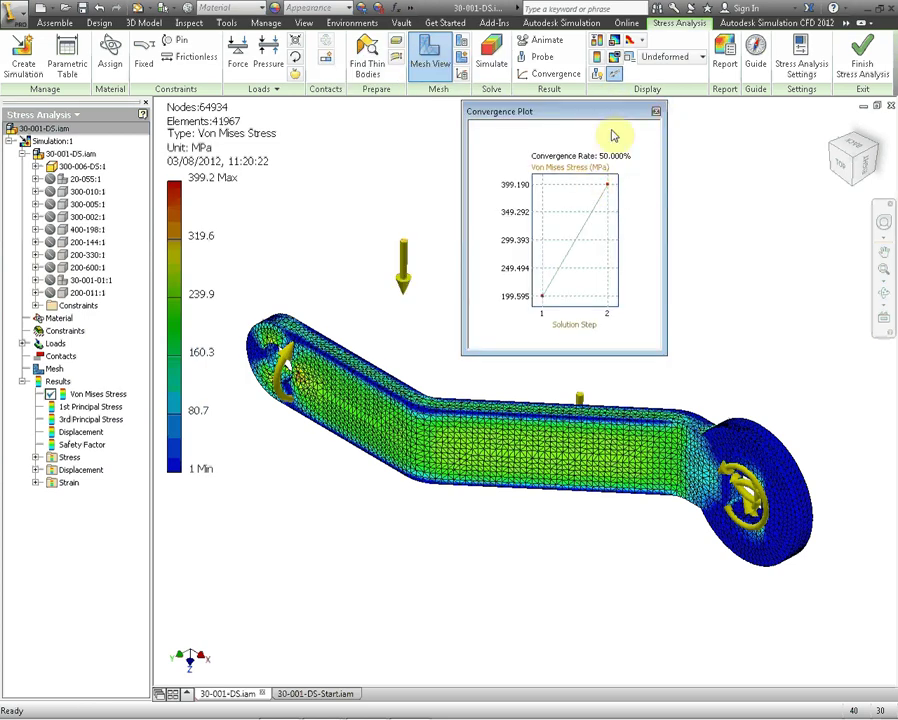
left_click(655, 113)
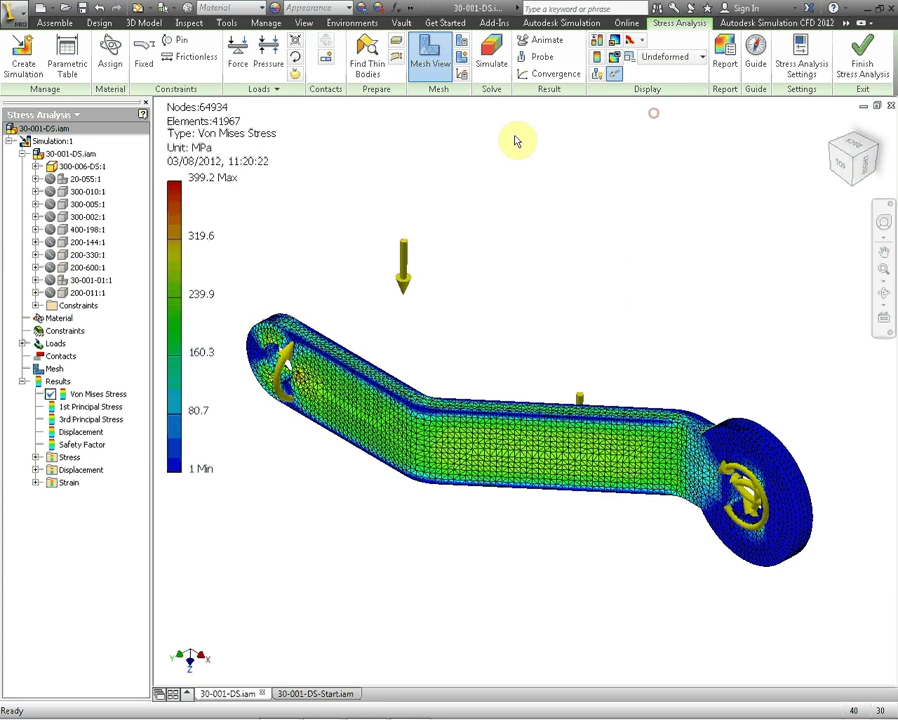
Set the convergence settings to a maximum of 3 h refinements and a stop criteria of 10%.
left_click(462, 77)
left_click(226, 127)
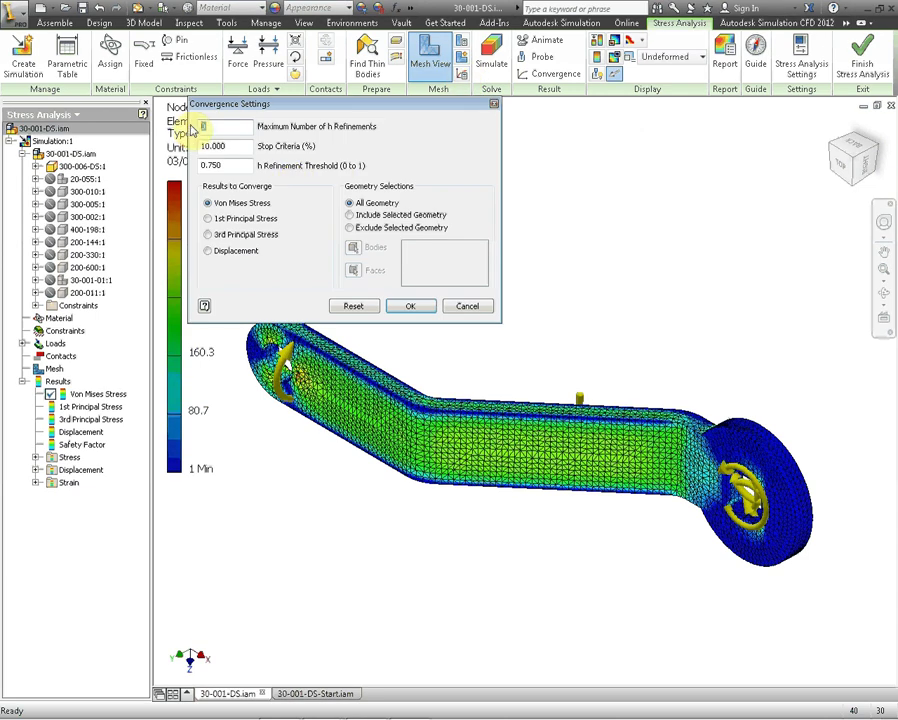
type("3")
key("Tab")
left_click(216, 131)
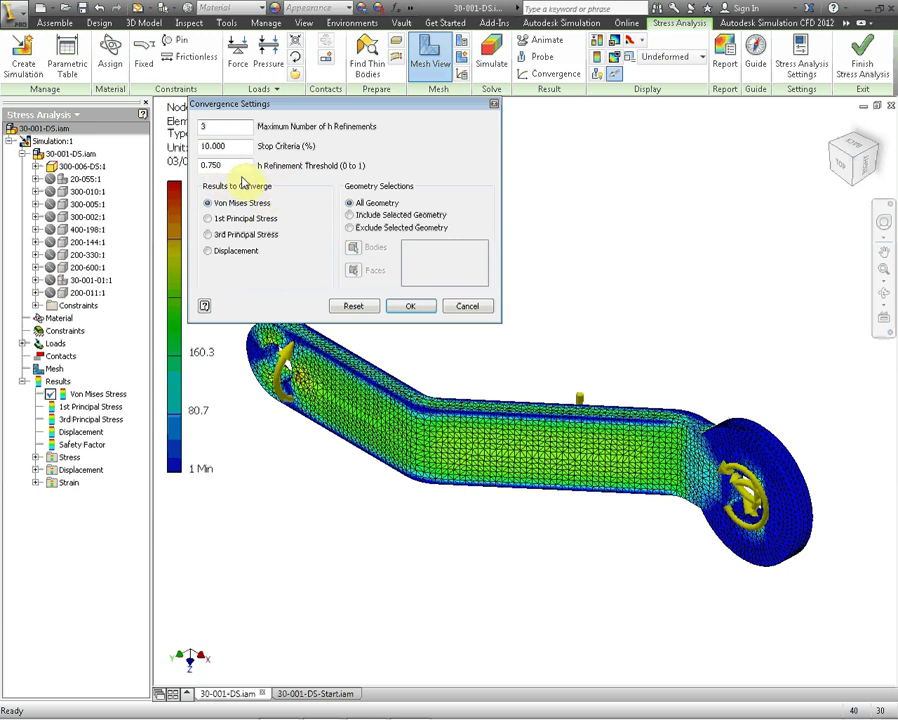
double_click(226, 166)
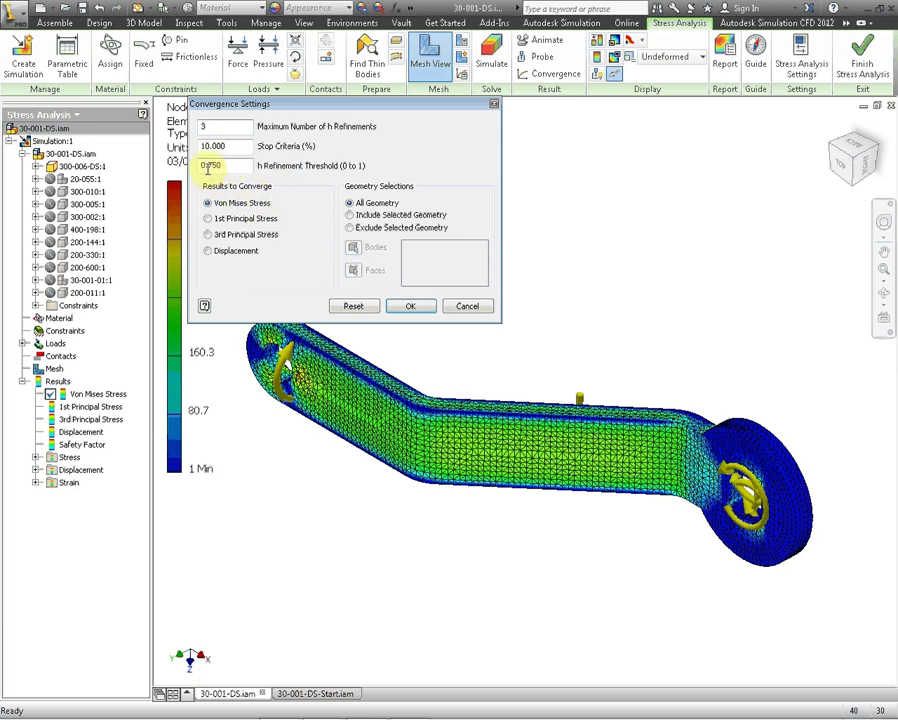
left_click(206, 125)
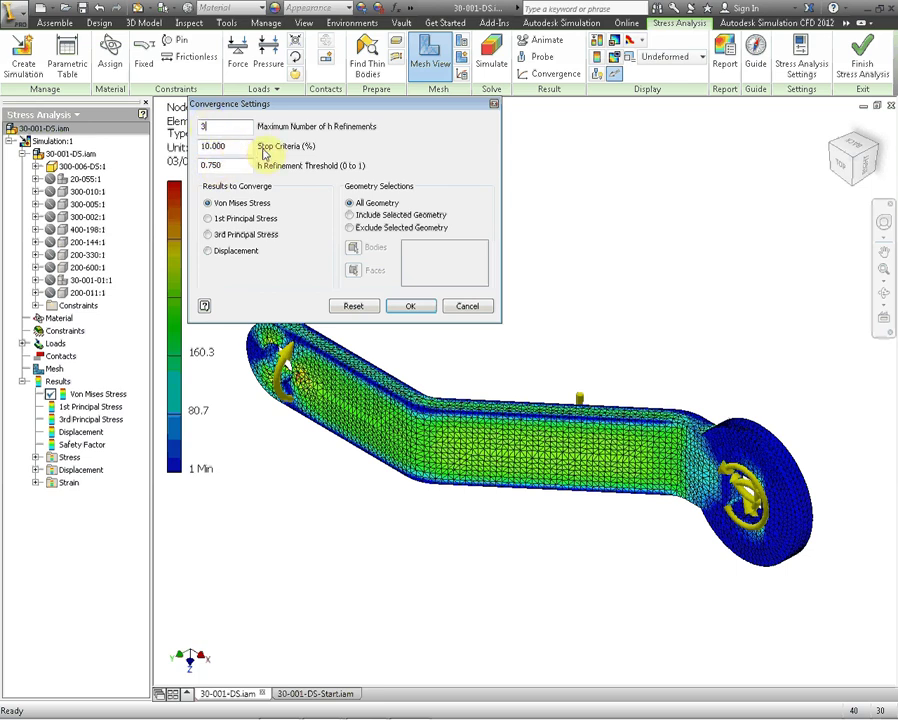
key("shift+Tab")
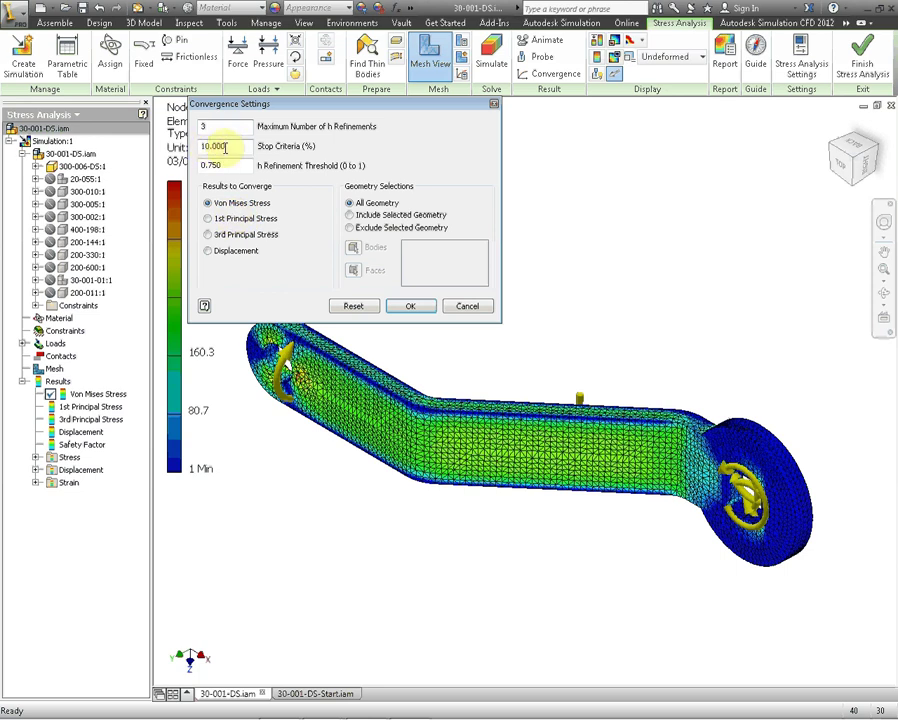
double_click(230, 145)
type("10")
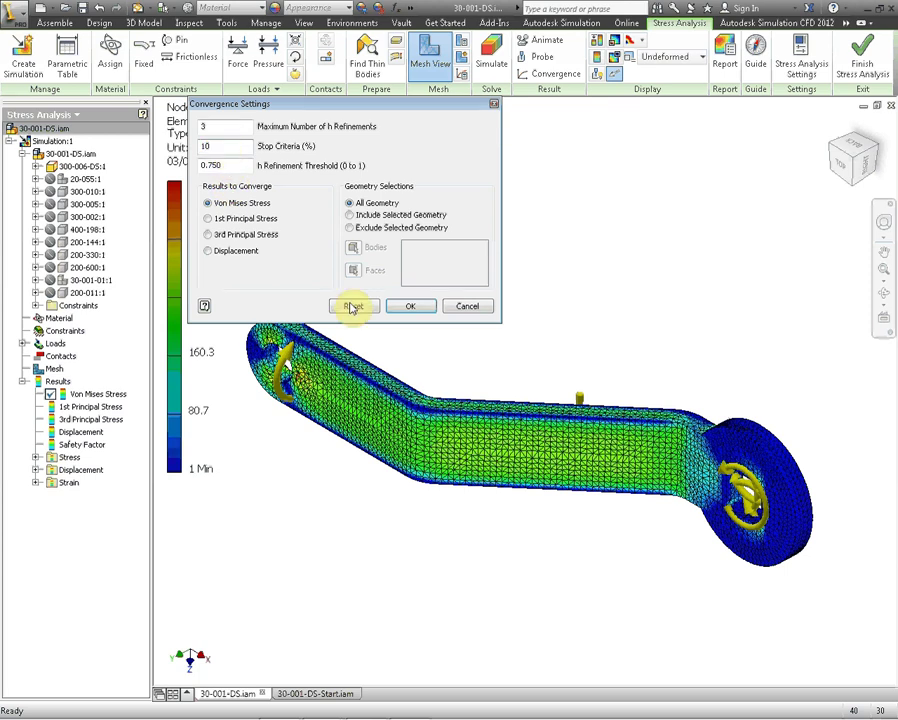
left_click(406, 306)
Run the stress simulation of the arm again with the new convergence settings.
left_click(491, 63)
left_click(468, 410)
left_click(466, 306)
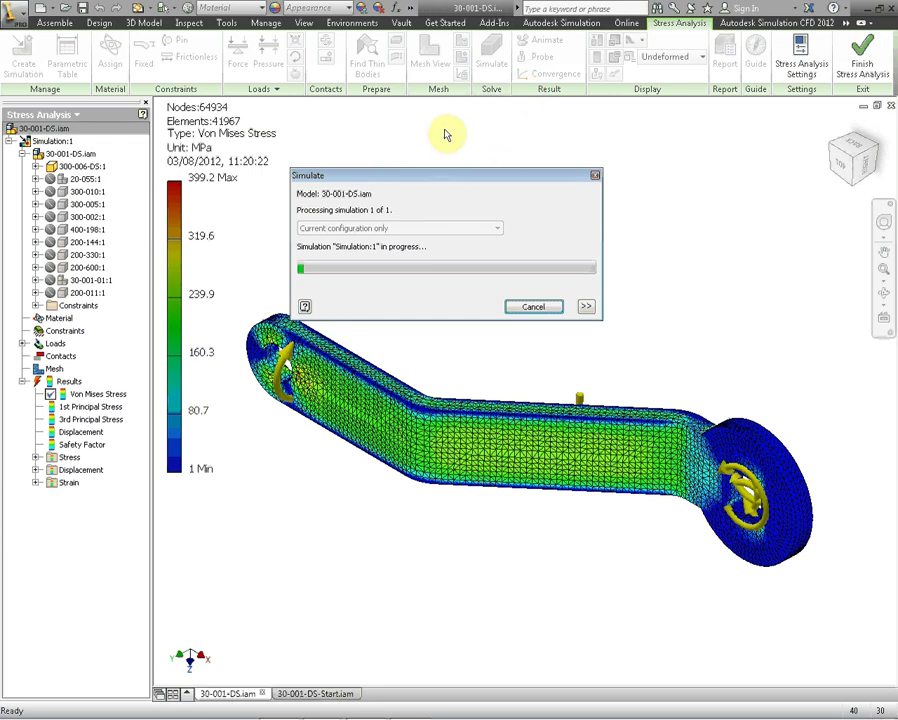
left_click(437, 179)
left_click_drag(437, 179, 430, 154)
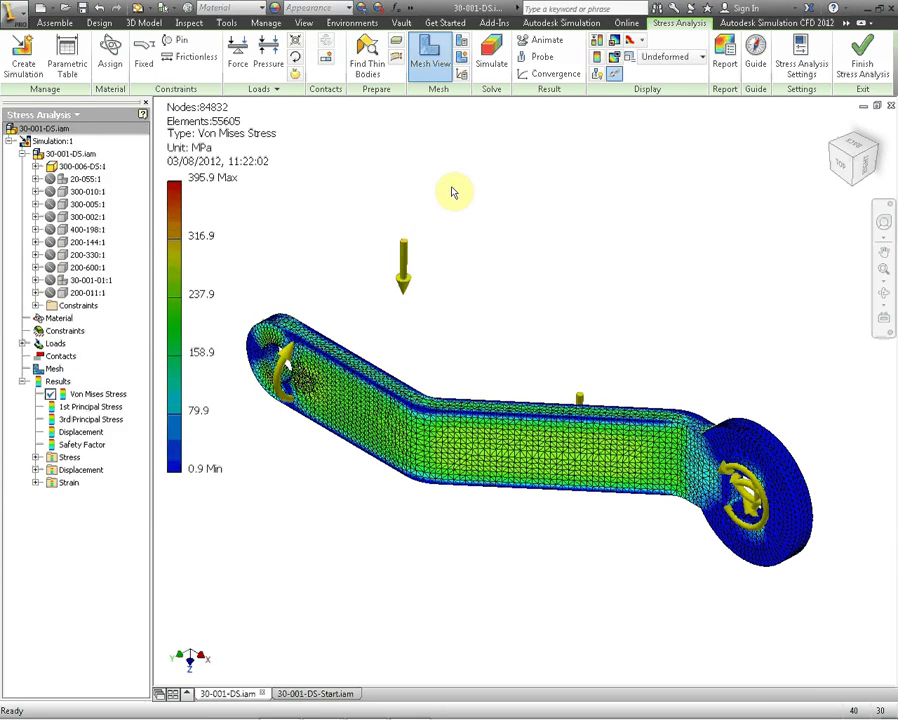
Check the convergence plot of the rerun simulation across its solution steps and close it.
left_click(545, 74)
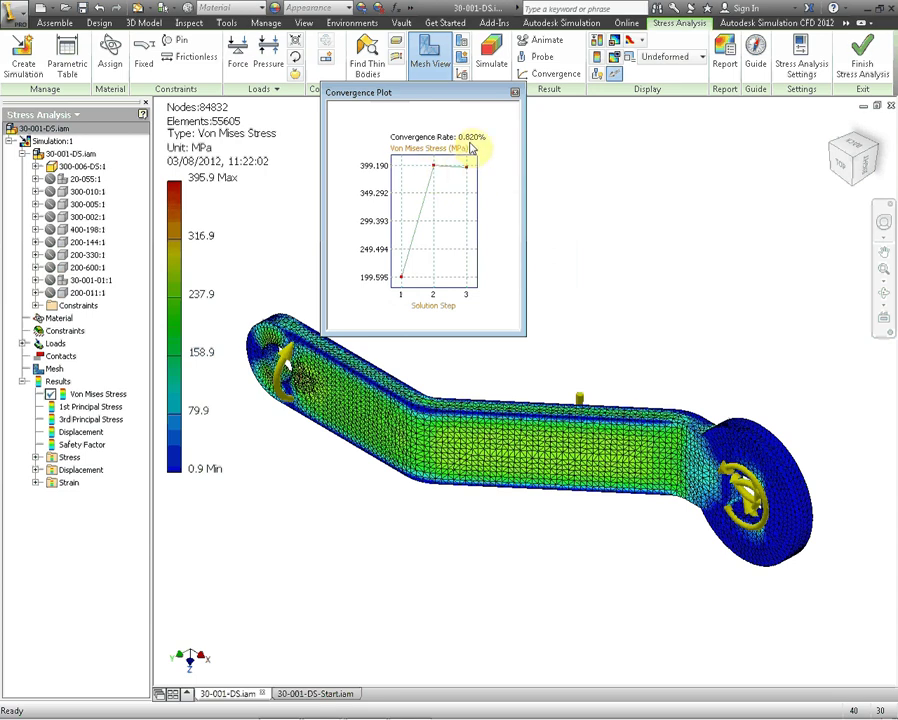
left_click(450, 105)
left_click_drag(456, 93, 518, 108)
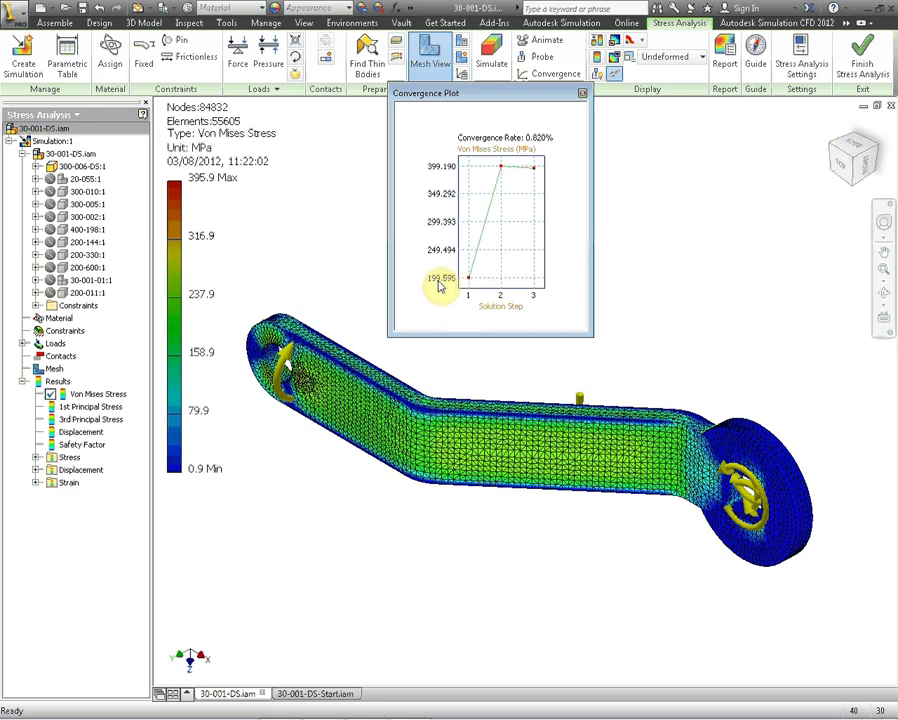
left_click(582, 93)
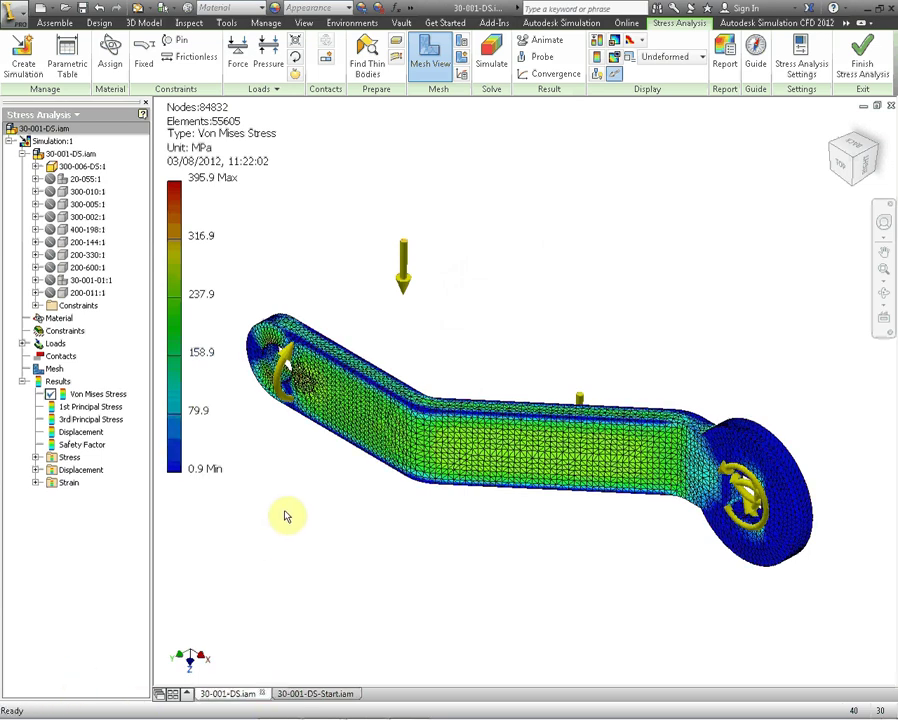
Switch to the Dynamic Simulation presentation in PowerPoint and go to the closing slide, slide 5.
key("alt+Tab")
key("alt+Tab")
key("alt+Tab")
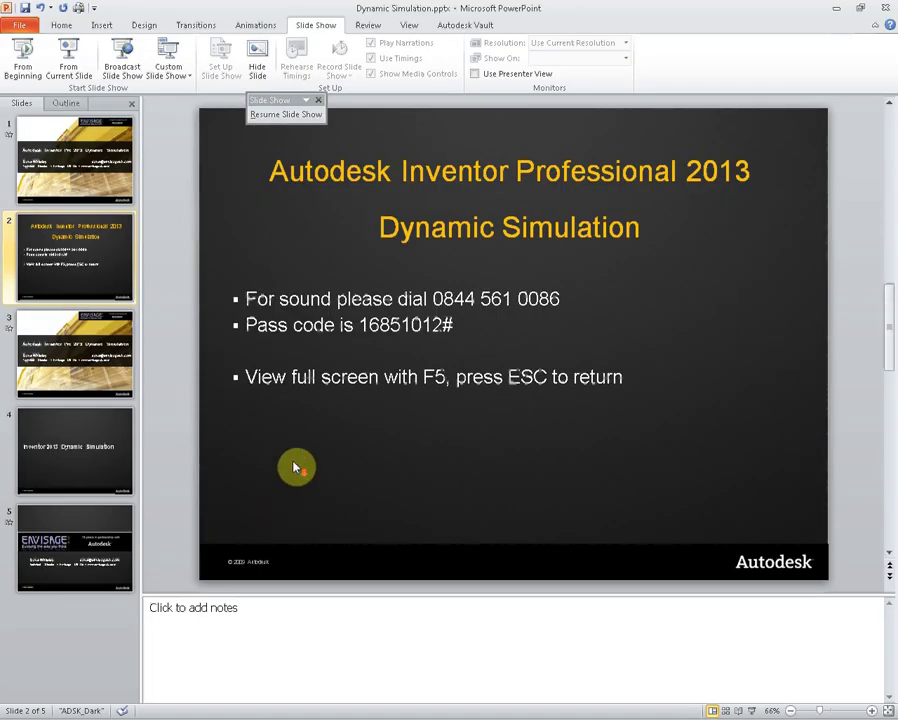
scroll(200, 176, "down", 3)
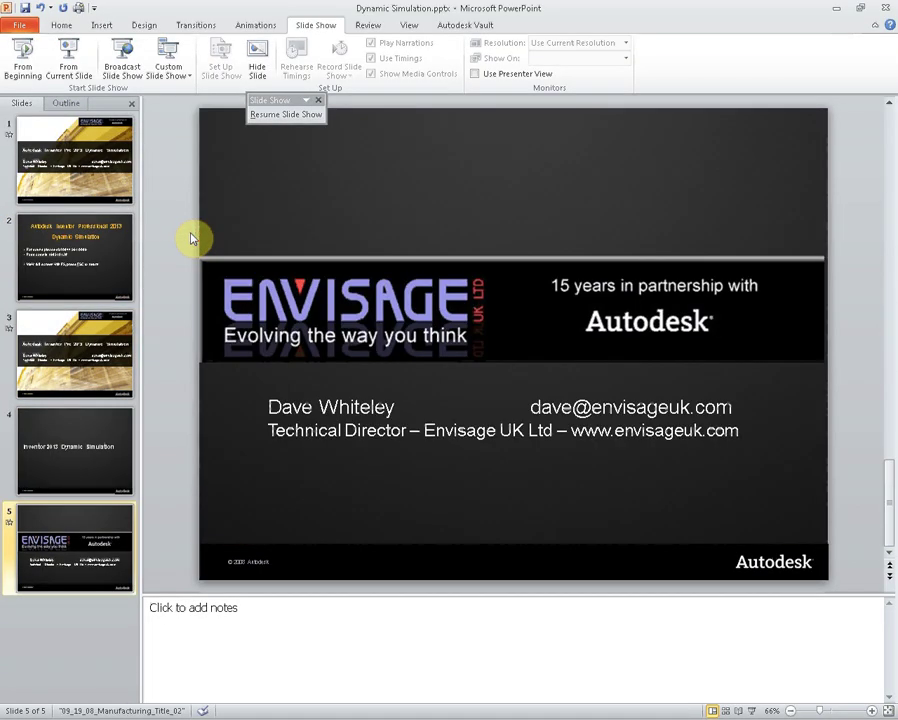